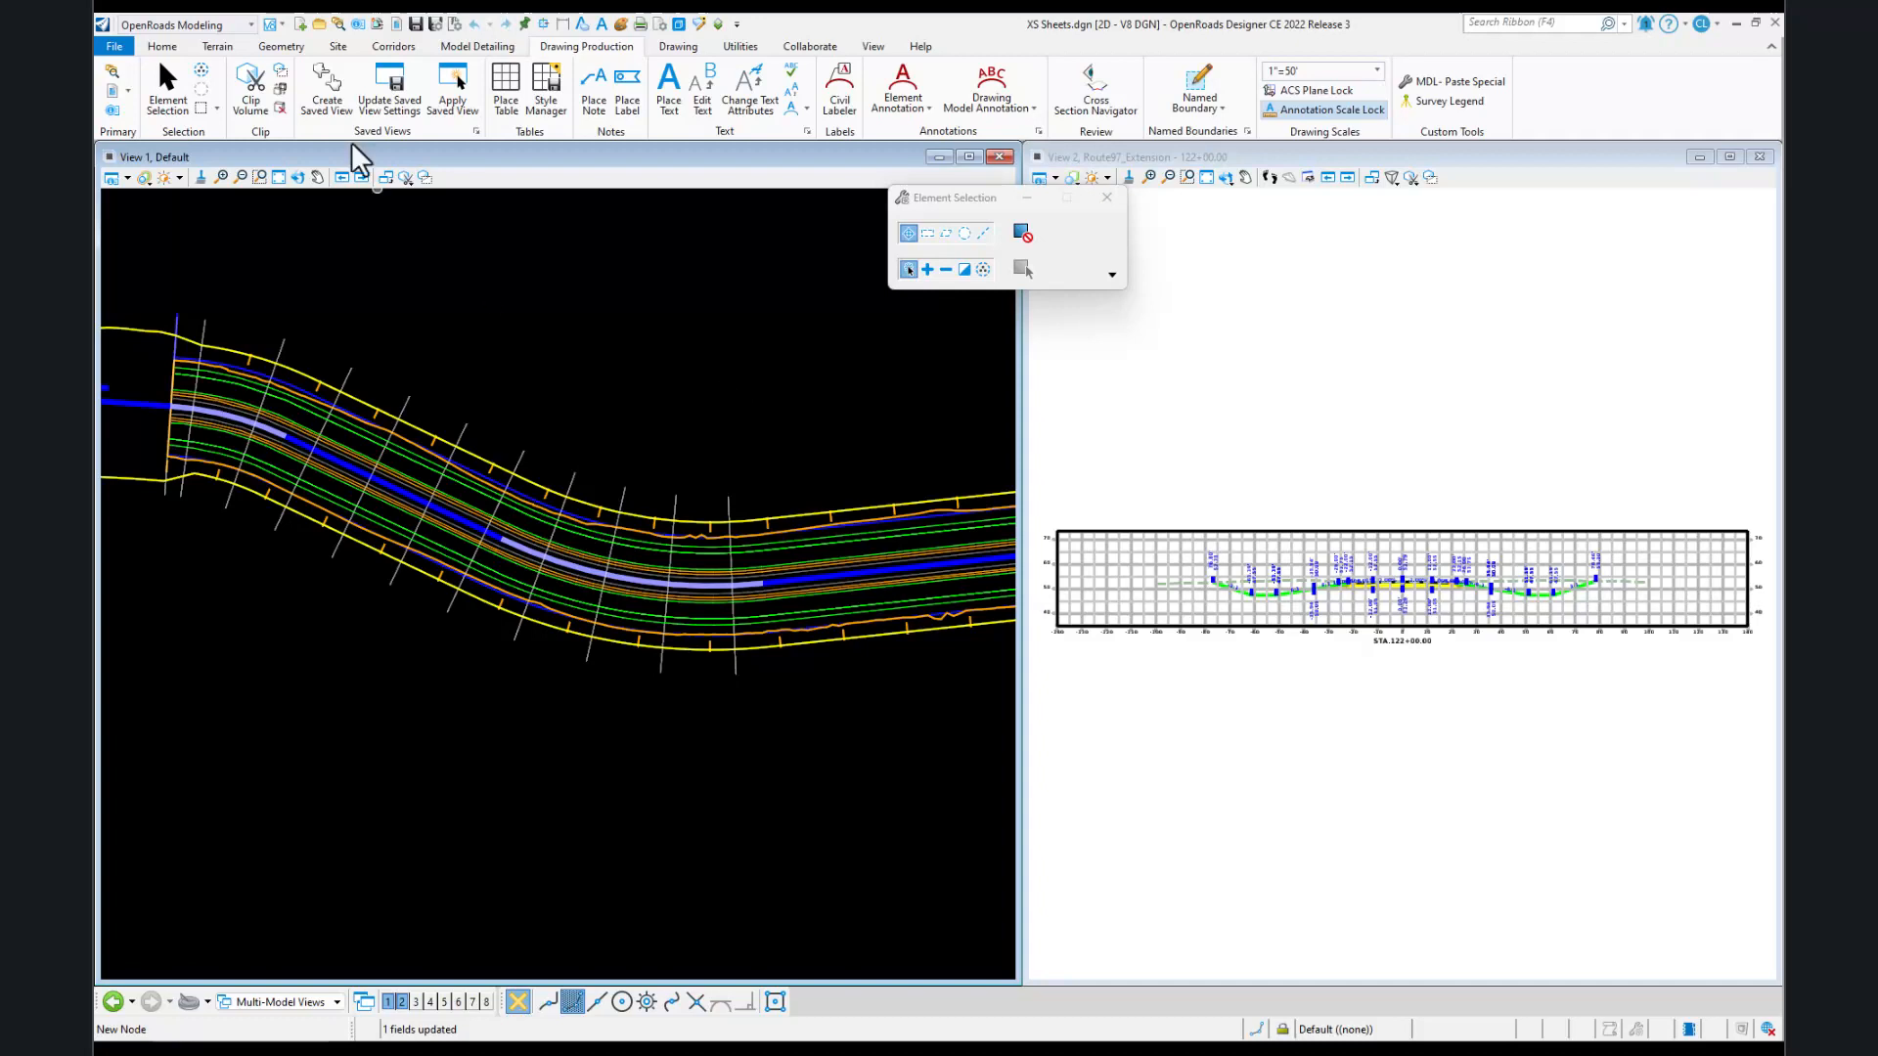
- Create a new DGN file named Cut-Fill Volumes in the Dgn folder using the default 2D seed
key("ctrl+n")
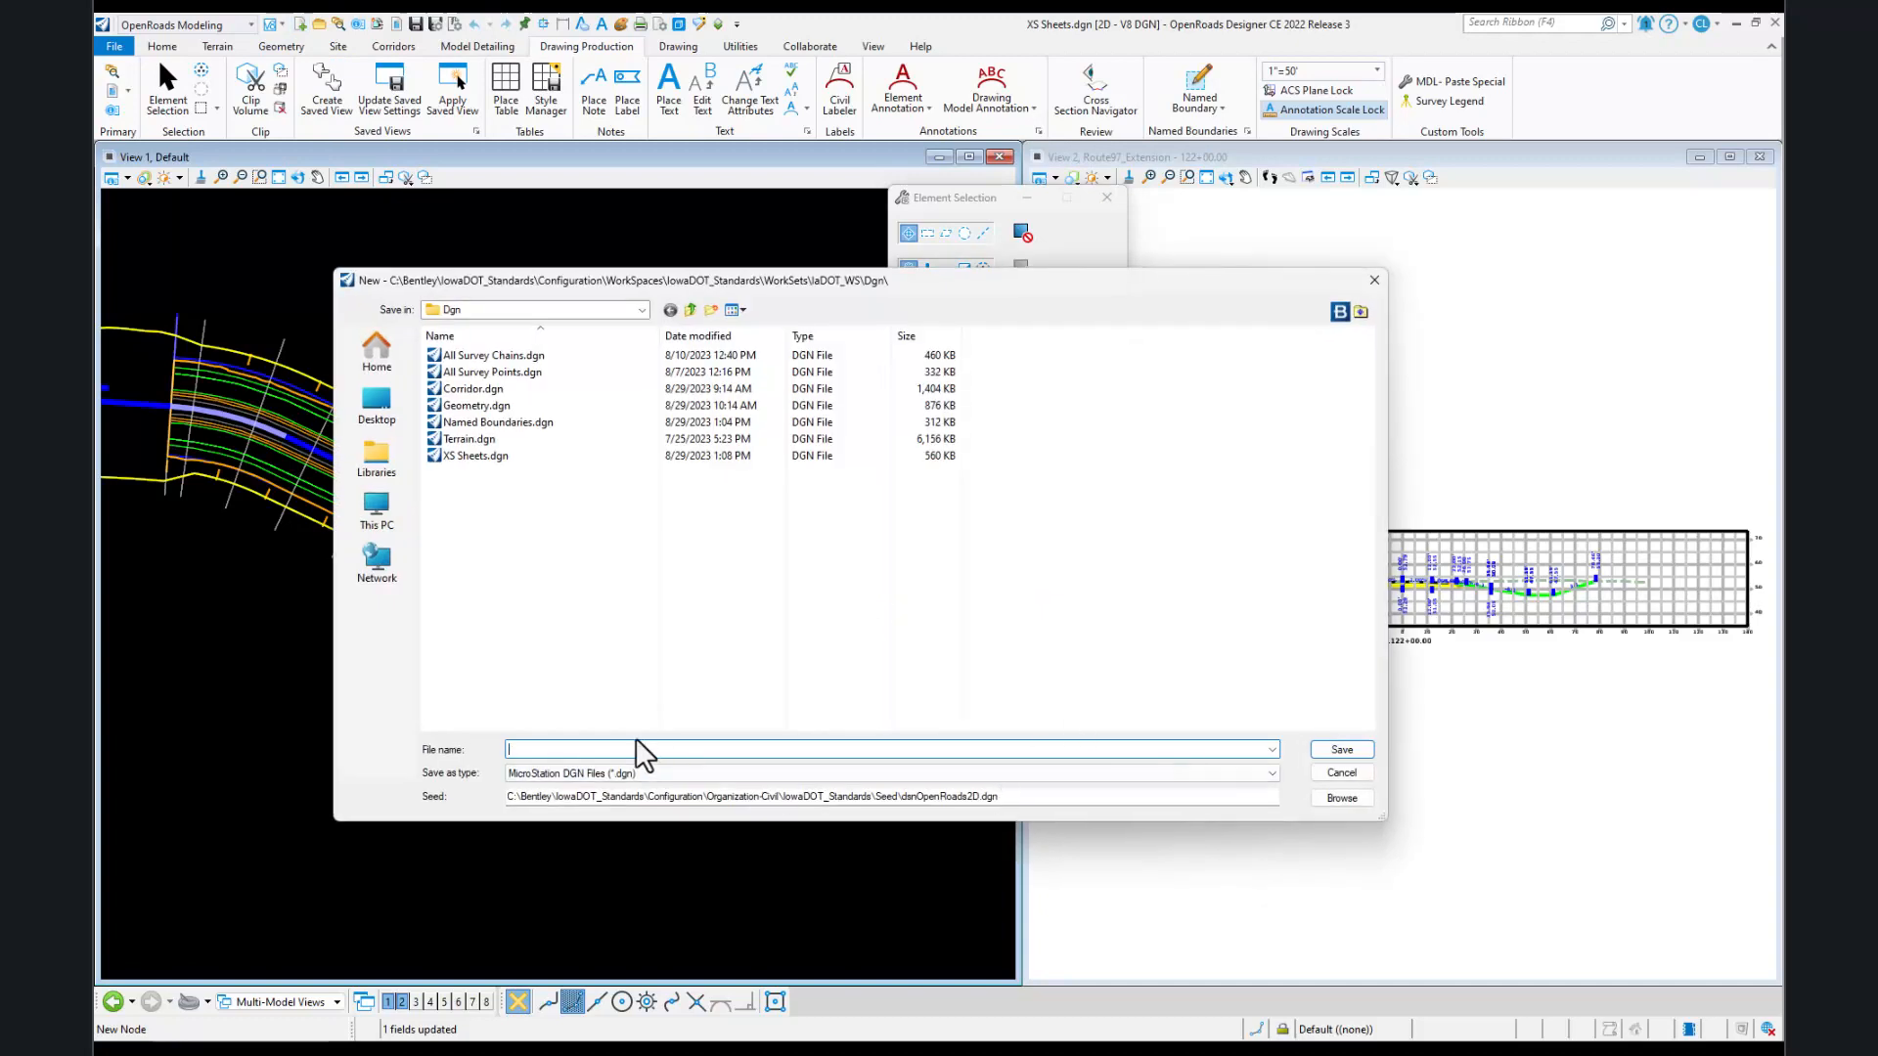
type("C")
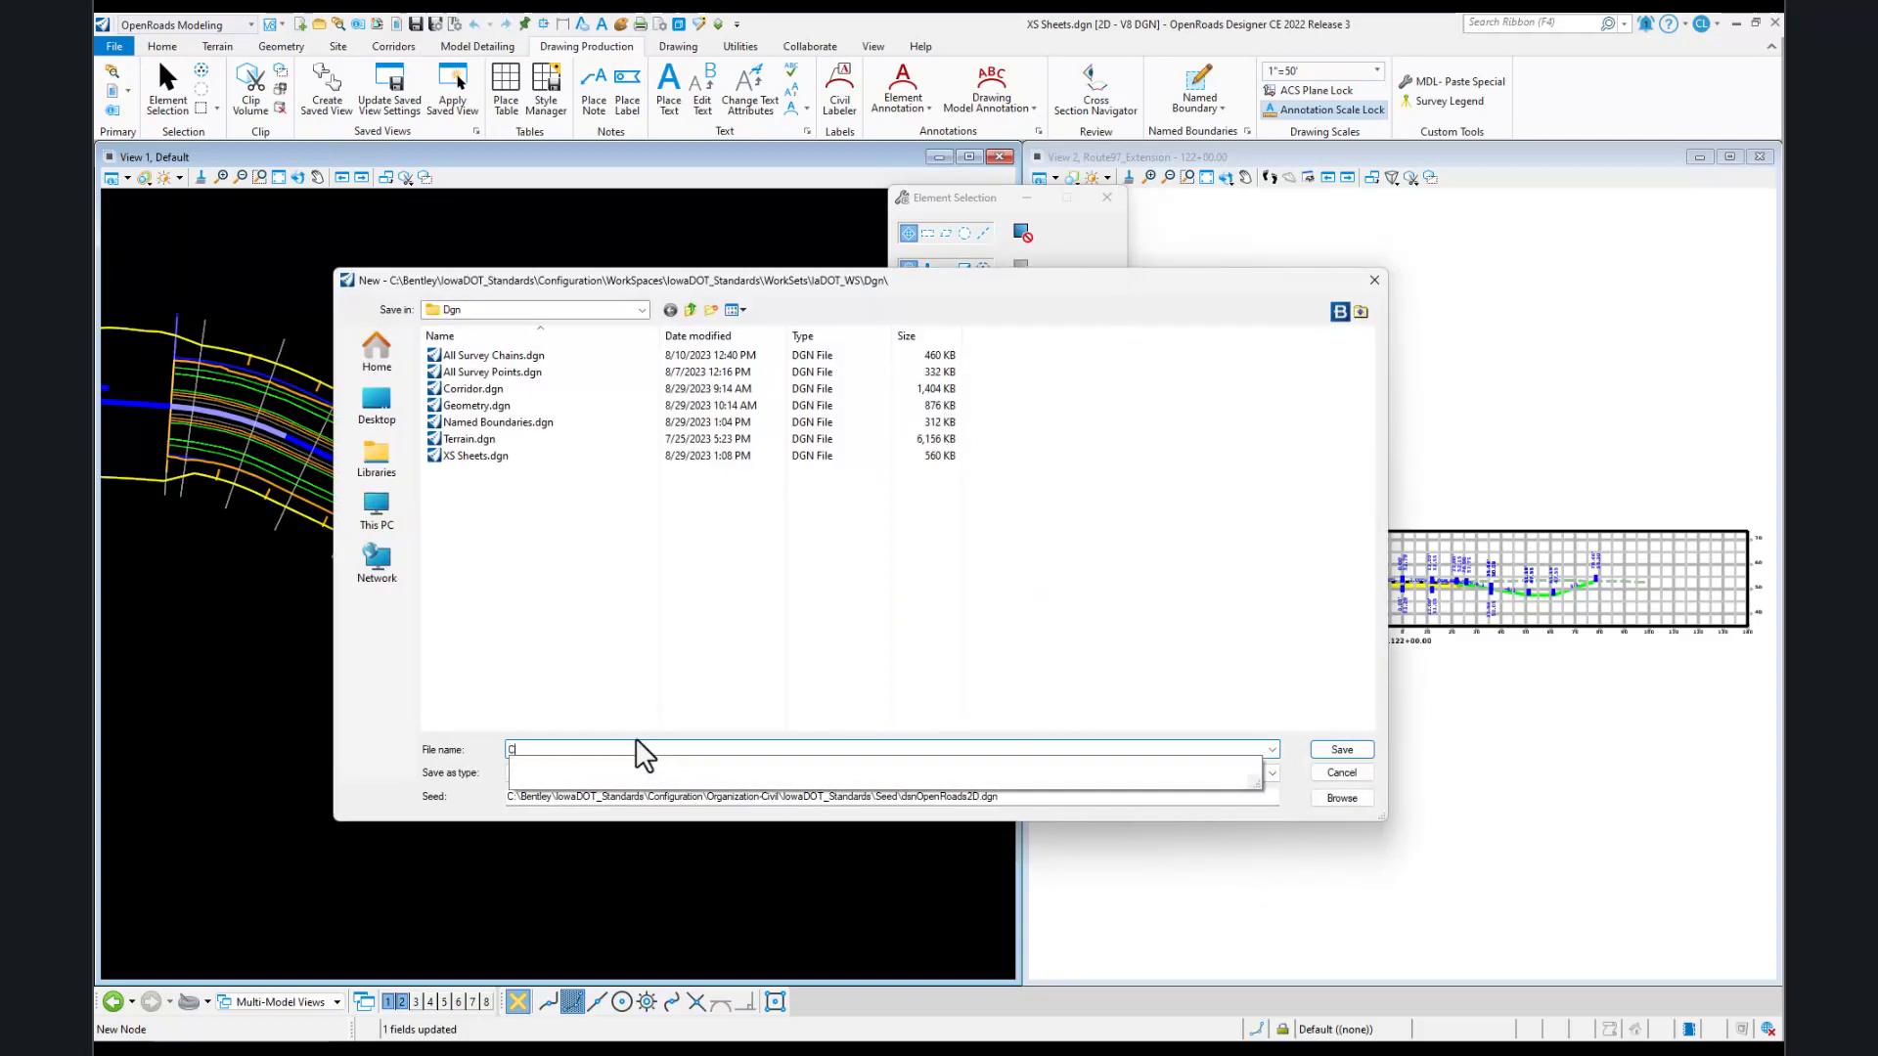
type("ut-Fill Volumes")
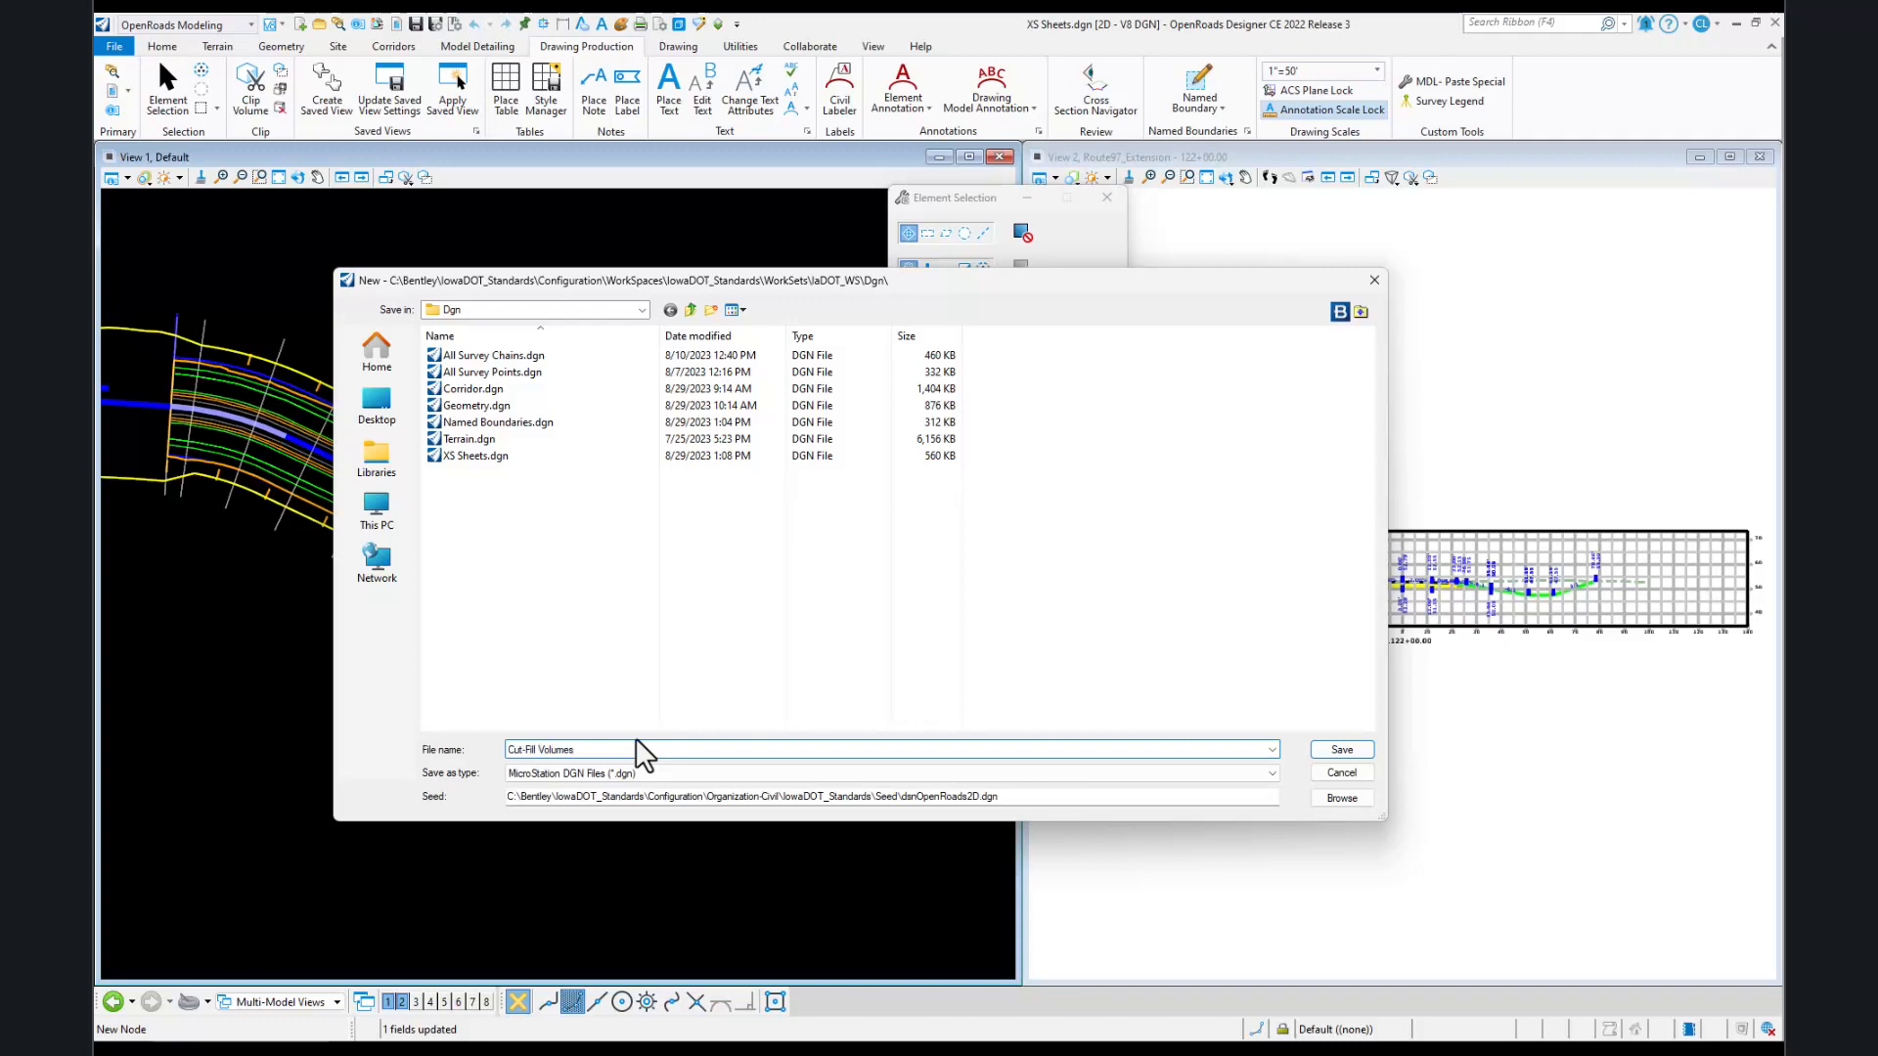
key("Return")
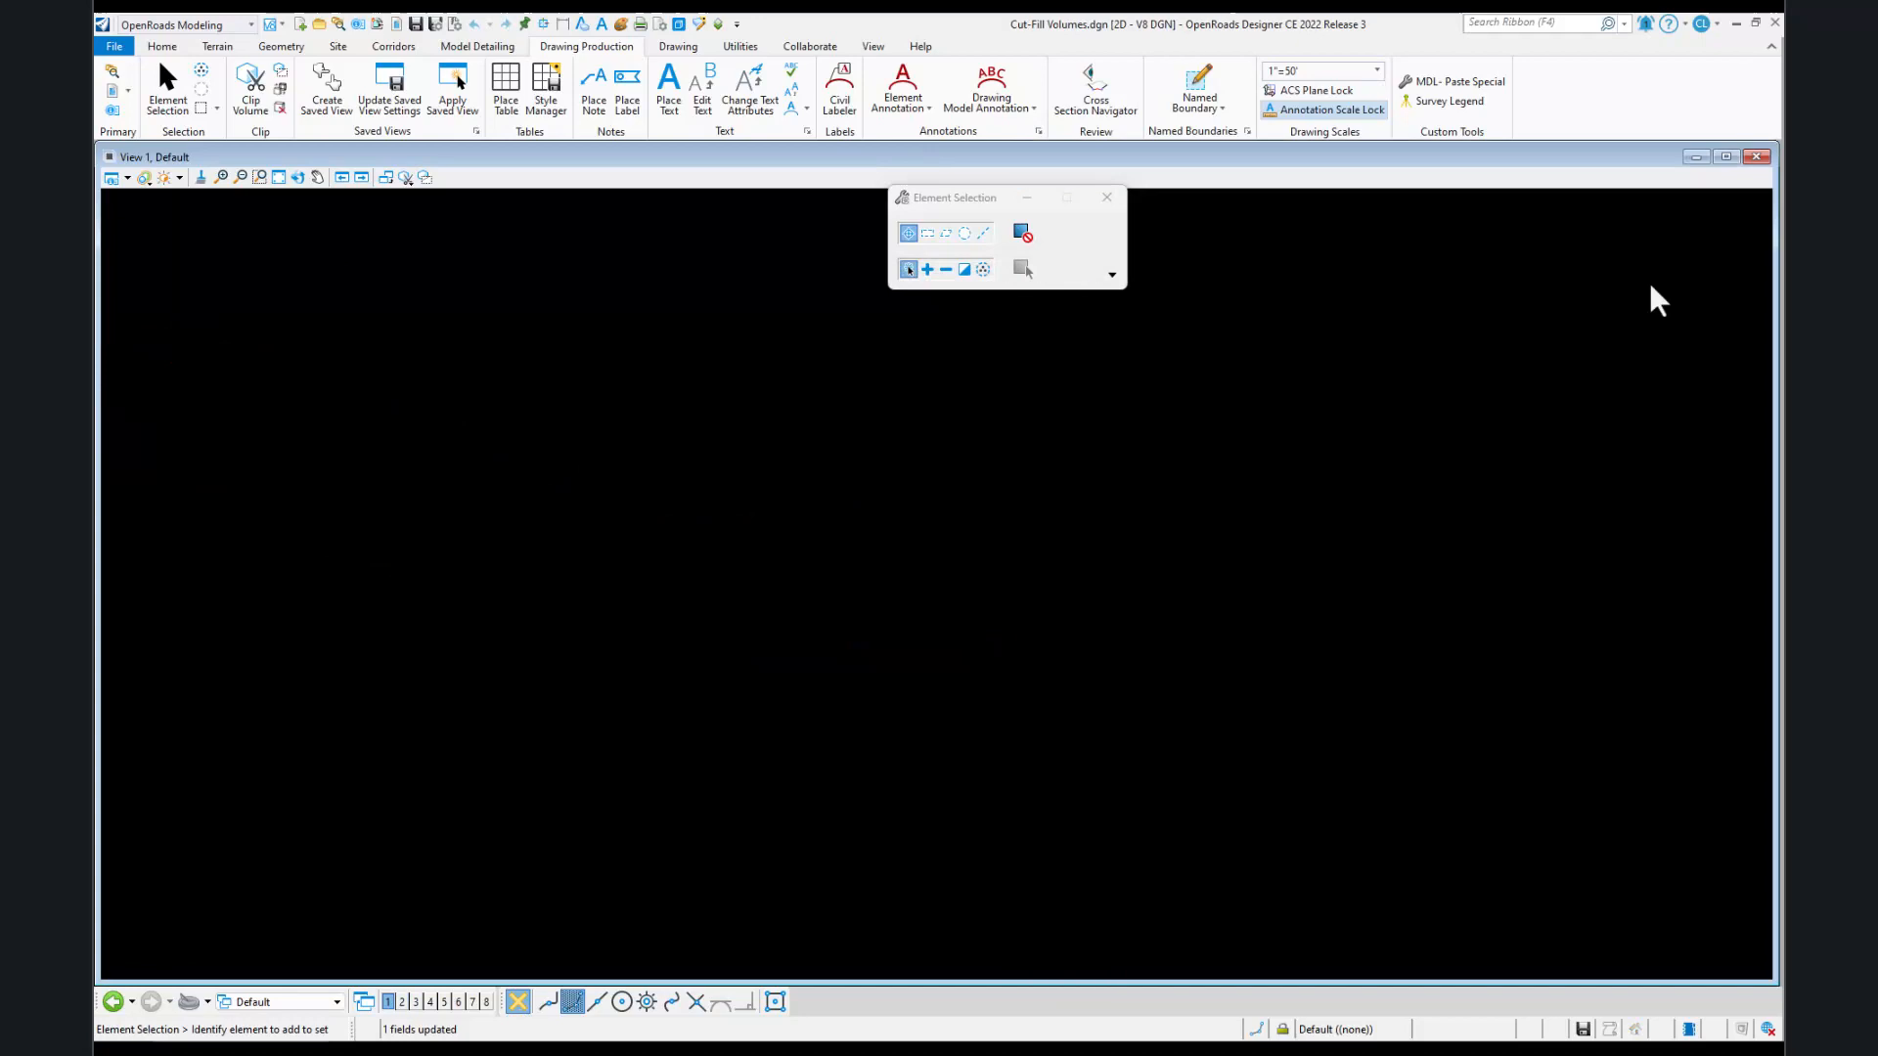
- Attach Corridor.dgn, Geometry.dgn and Terrain.dgn as references with the Coincident World attachment method
left_click(378, 23)
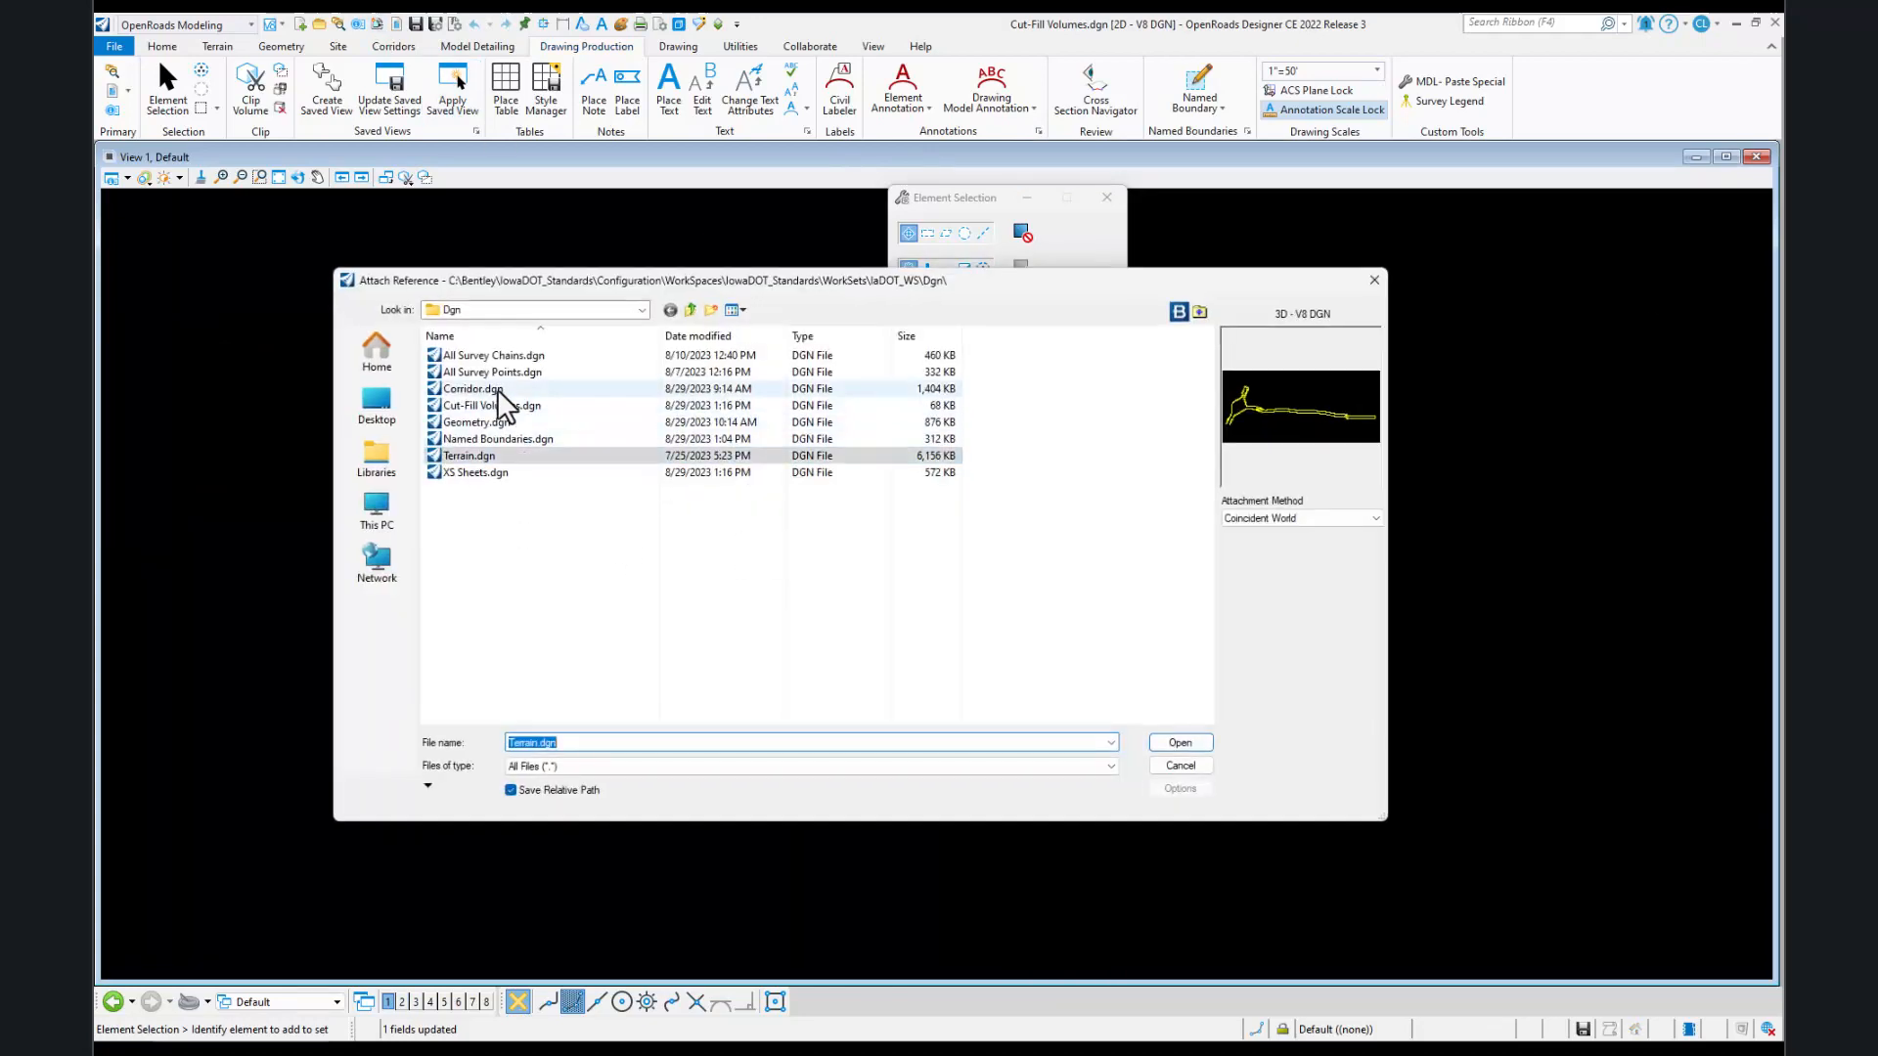
left_click(498, 391, "ctrl")
left_click(492, 421, "ctrl")
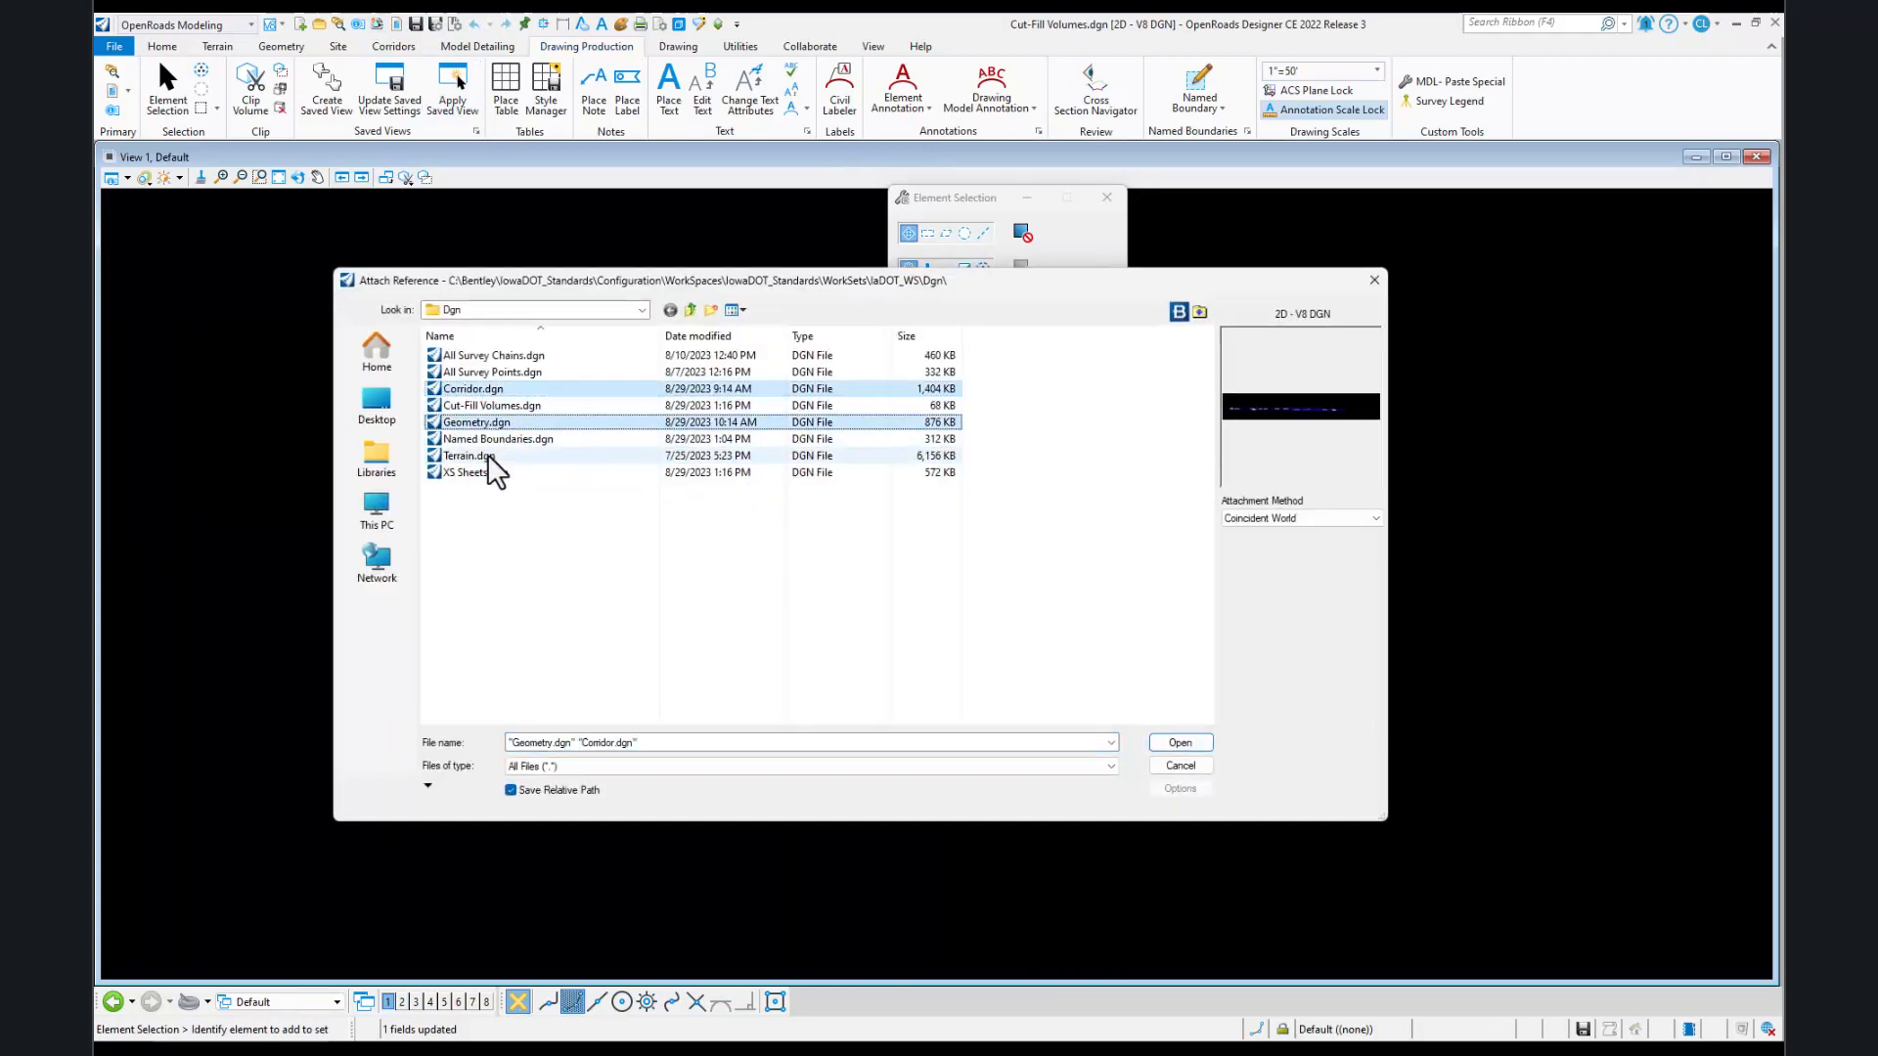
left_click(1181, 743)
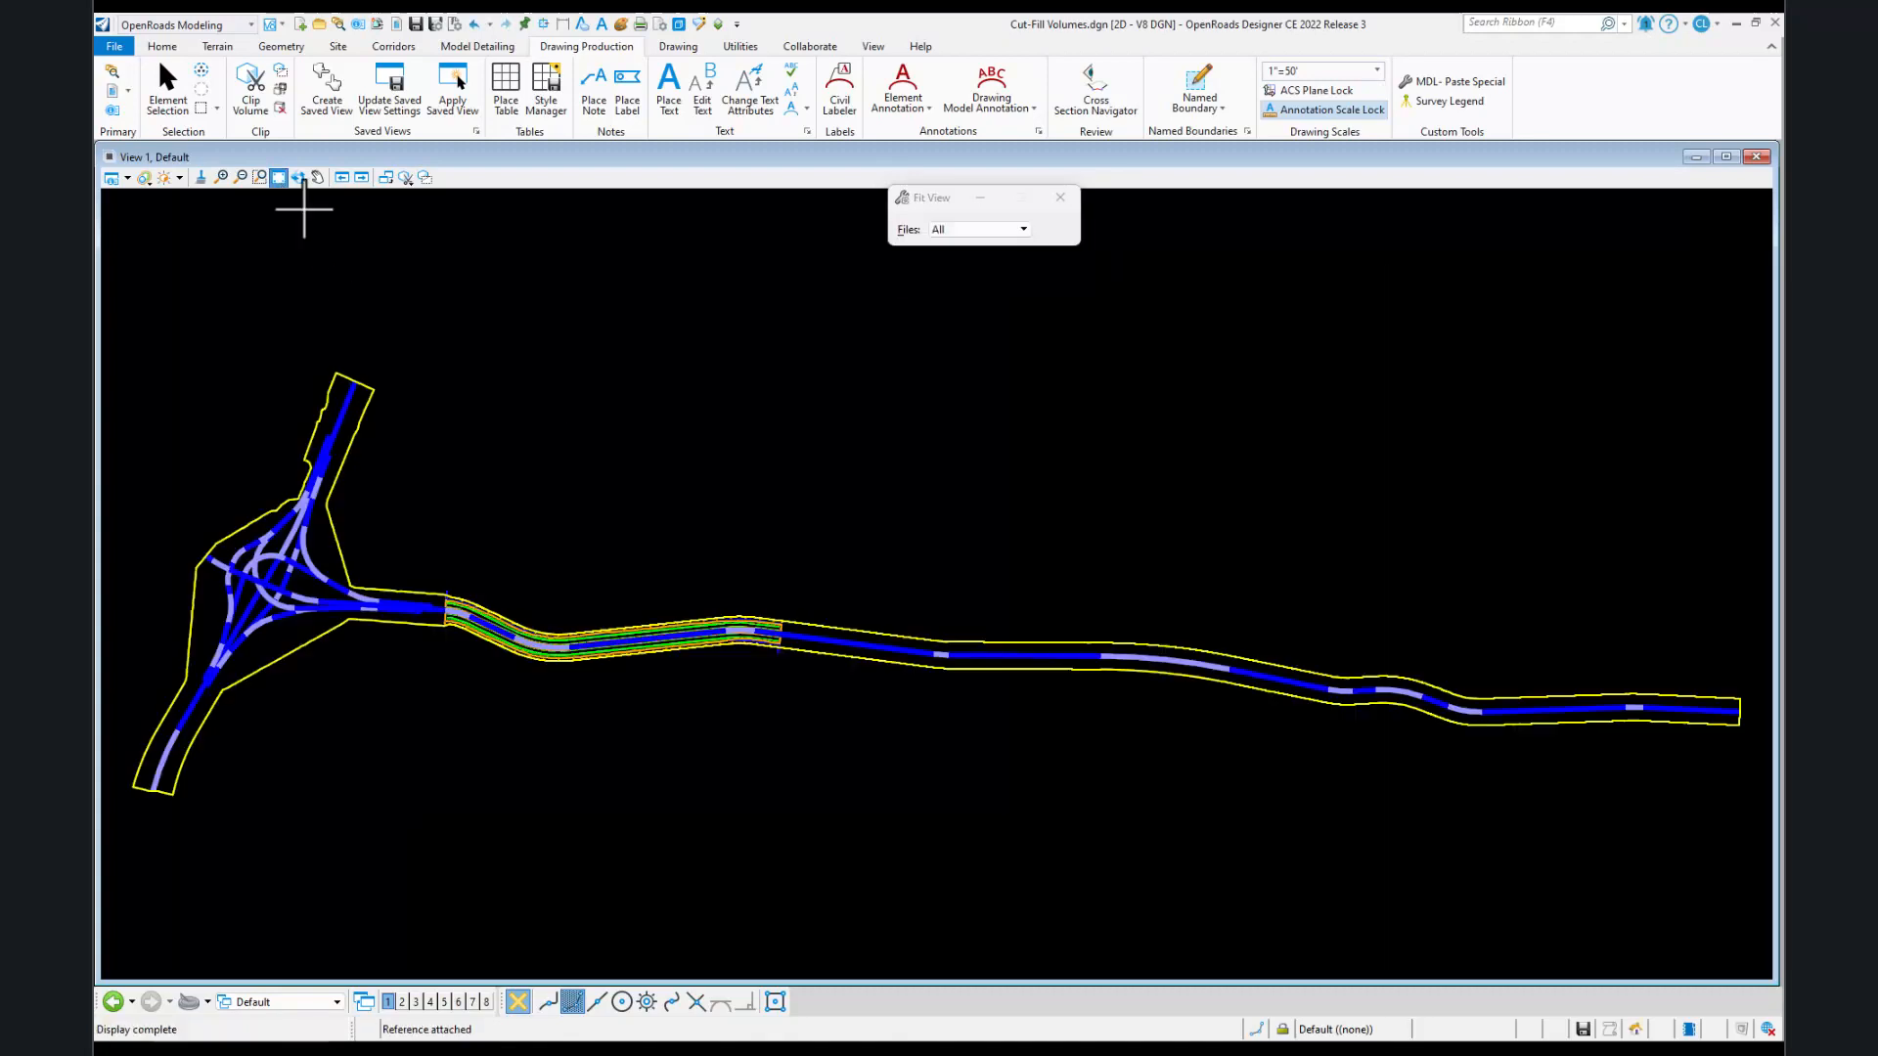
- Set the referenced existing-ground terrain as the active terrain model and clear the selection
left_click(866, 631)
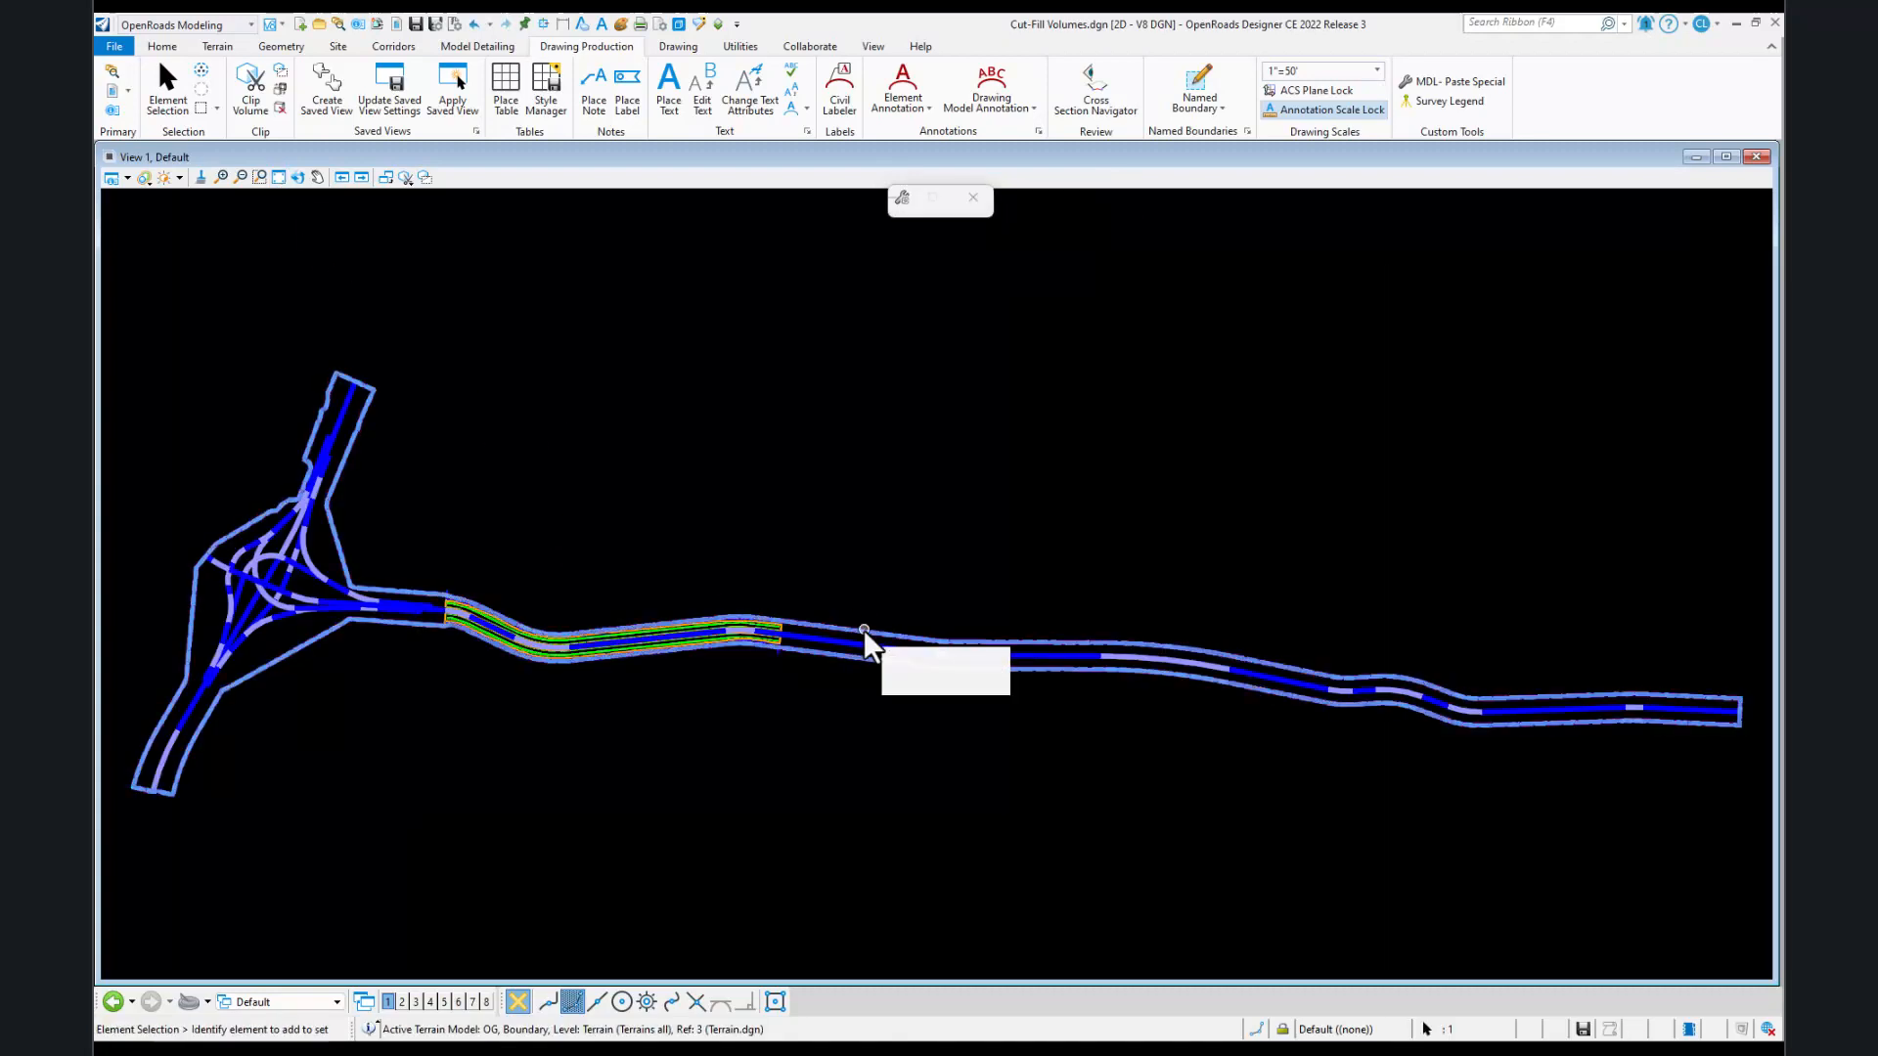
left_click(911, 620)
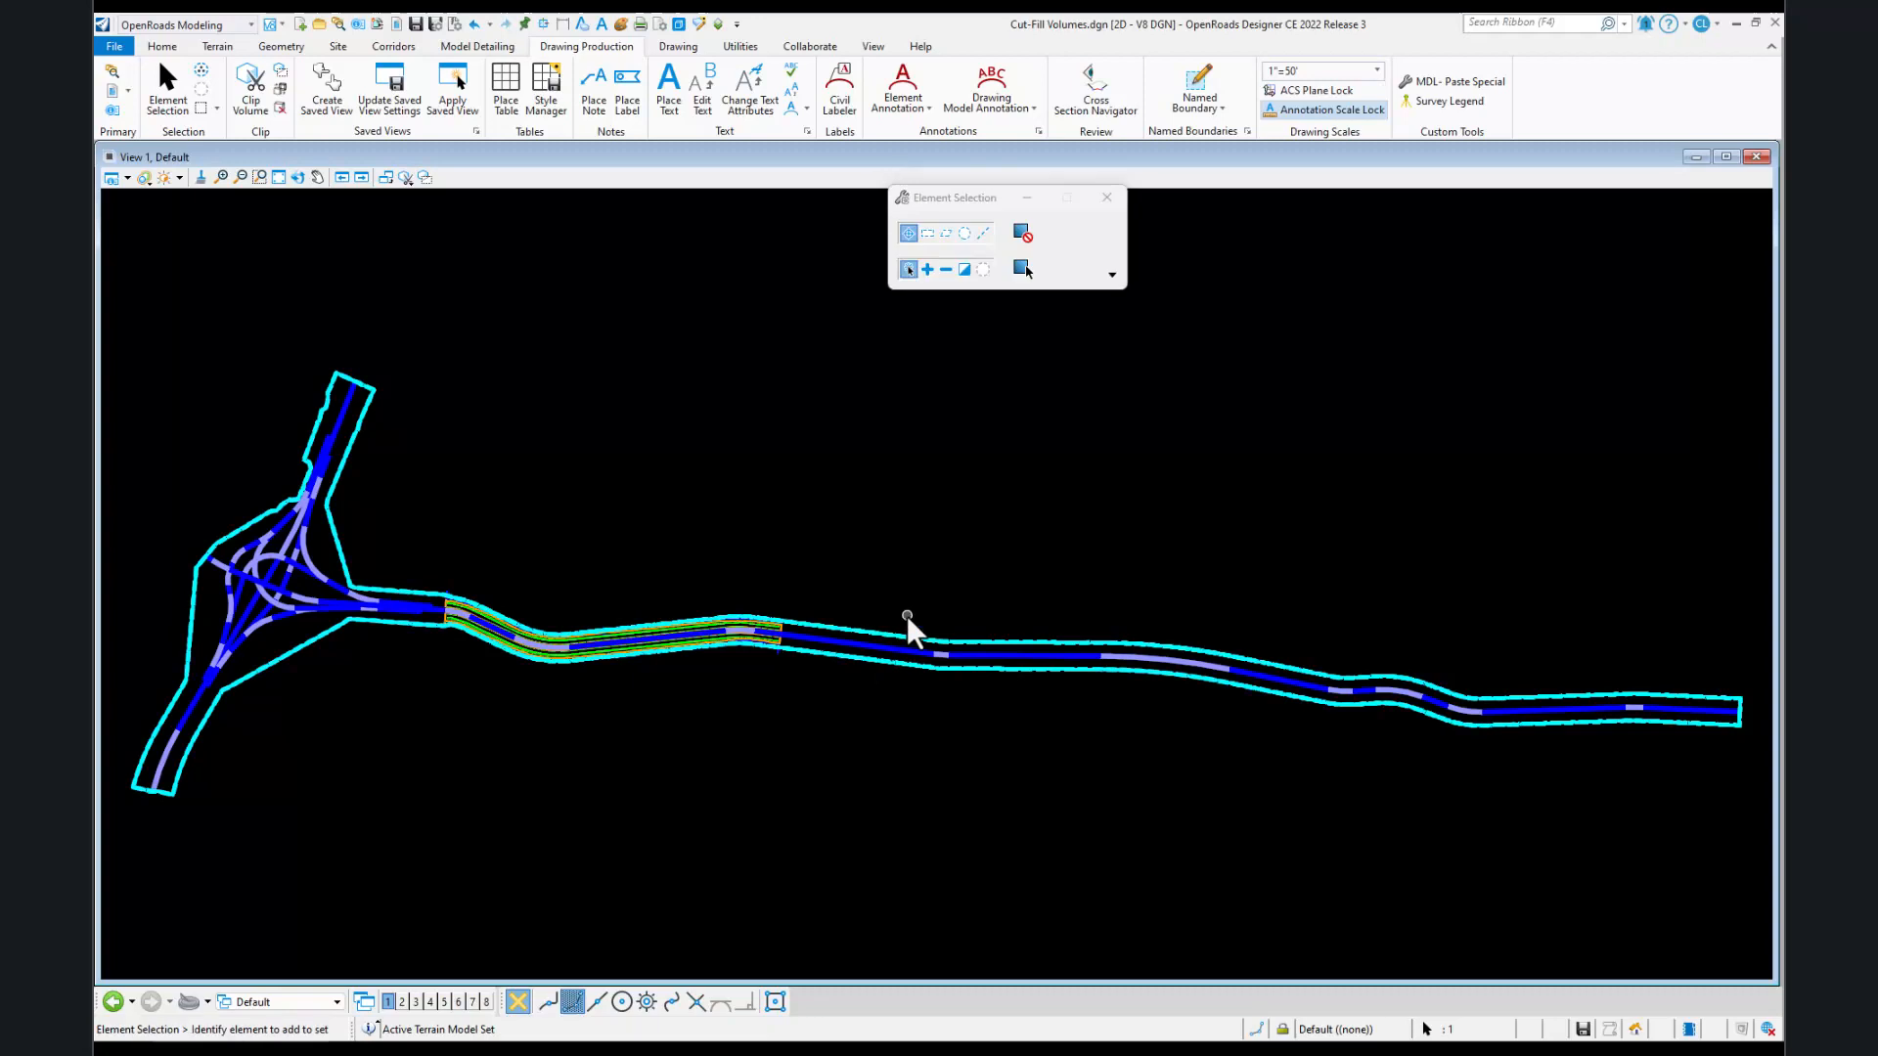
left_click(729, 509)
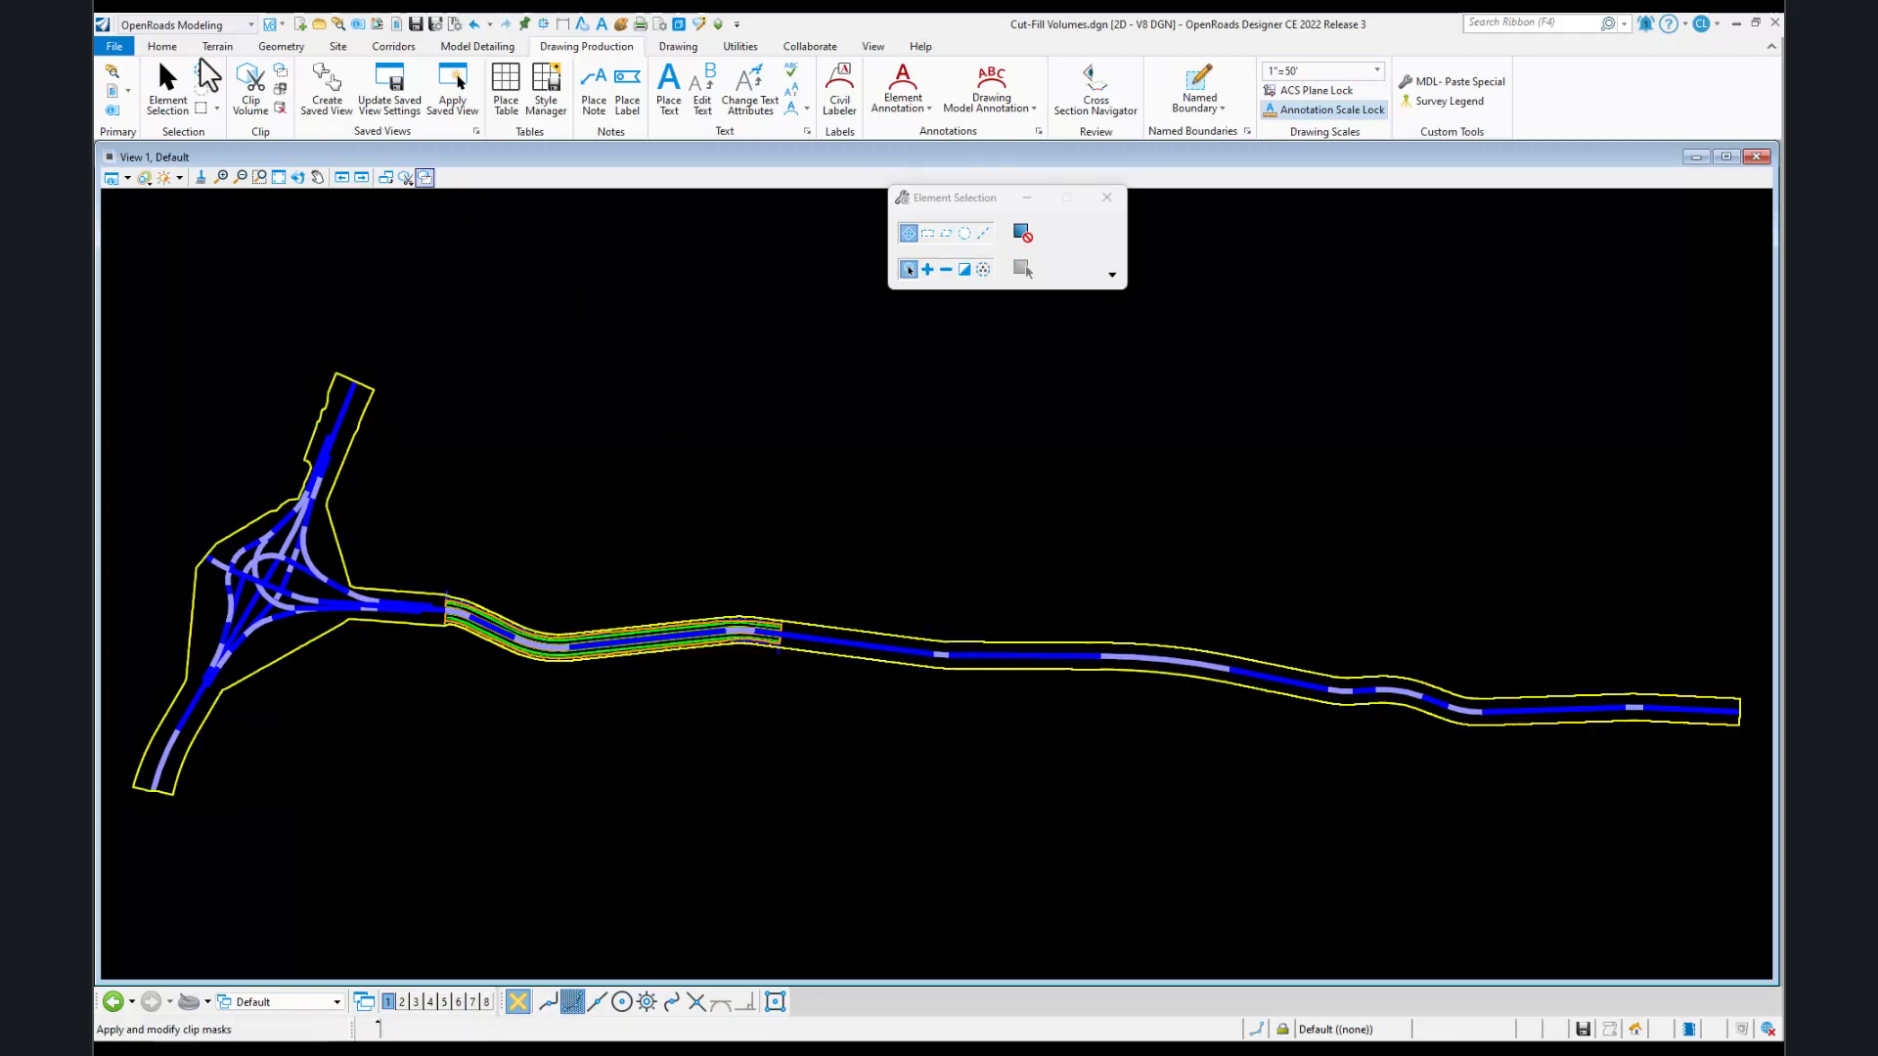
- Create cut and fill volumes with the Volumes_Cut and Volumes_Fill feature definitions, leaving Compute Unsuitable, Custom and Substrata off
left_click(184, 25)
left_click(180, 45)
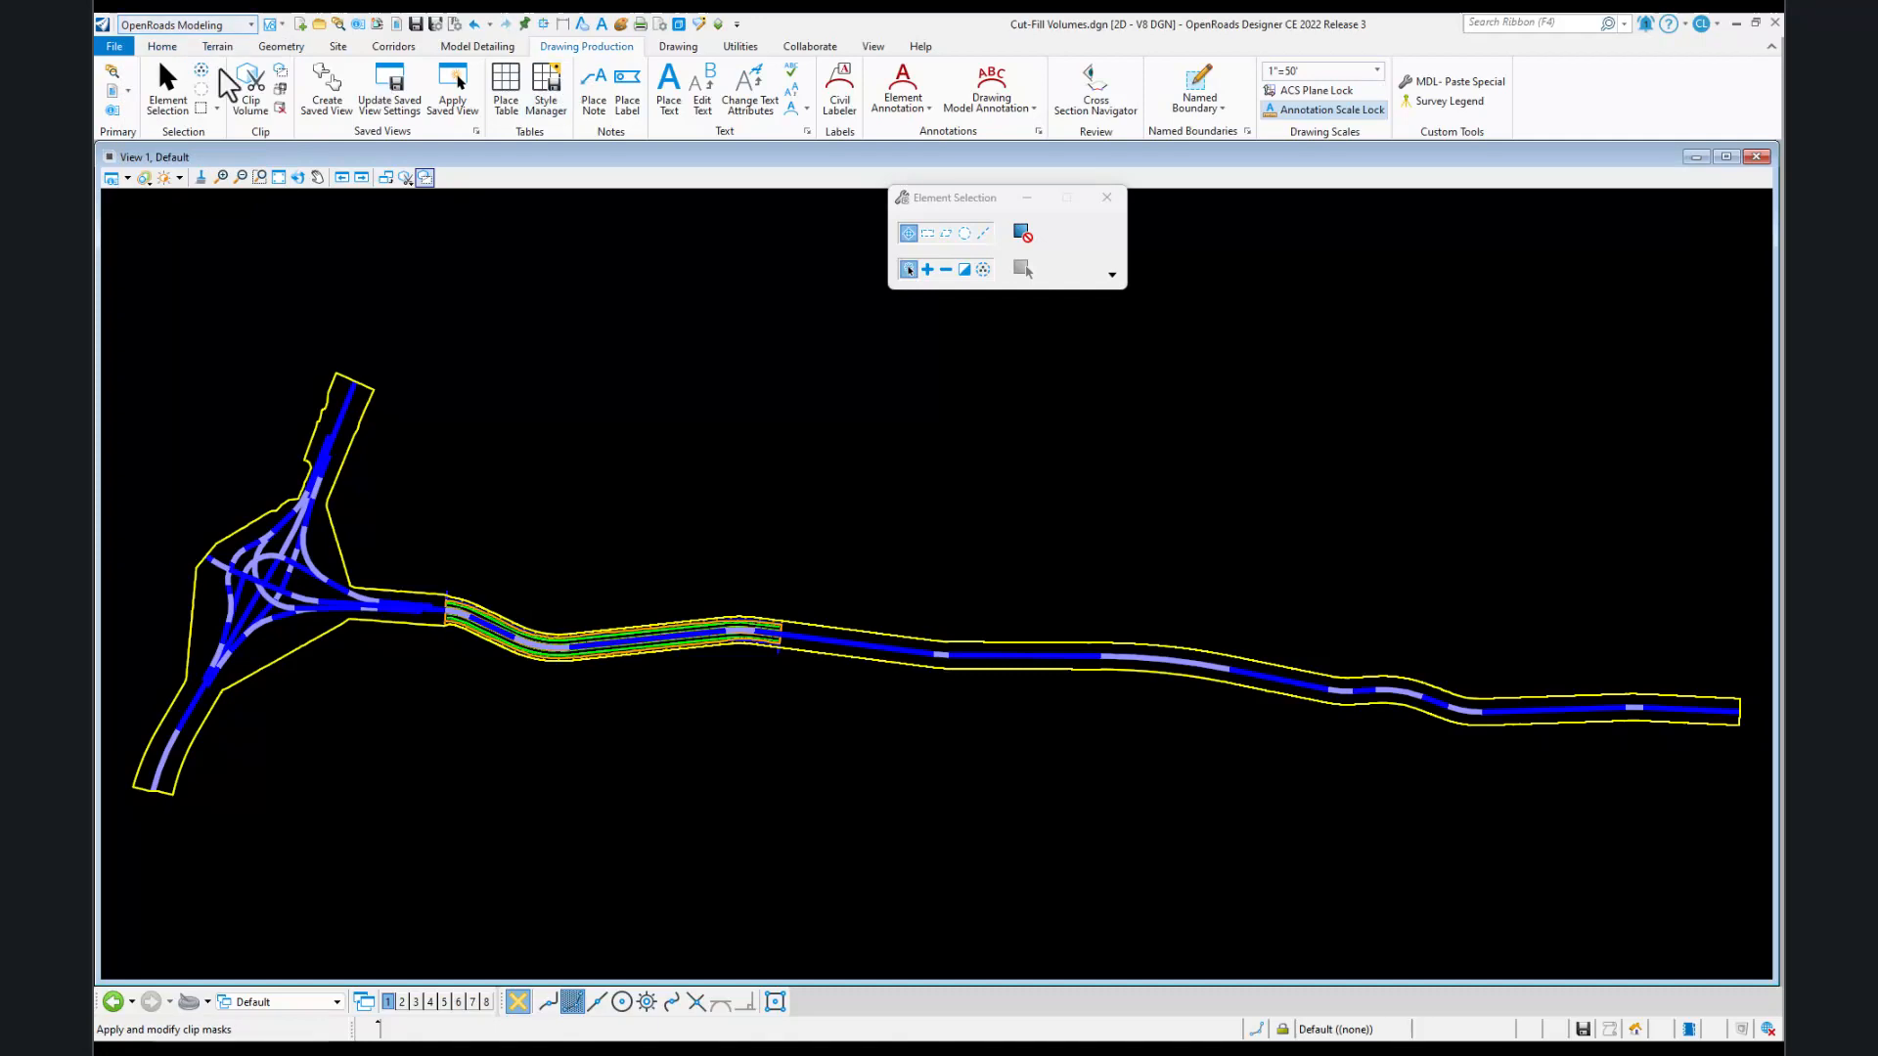
left_click(164, 48)
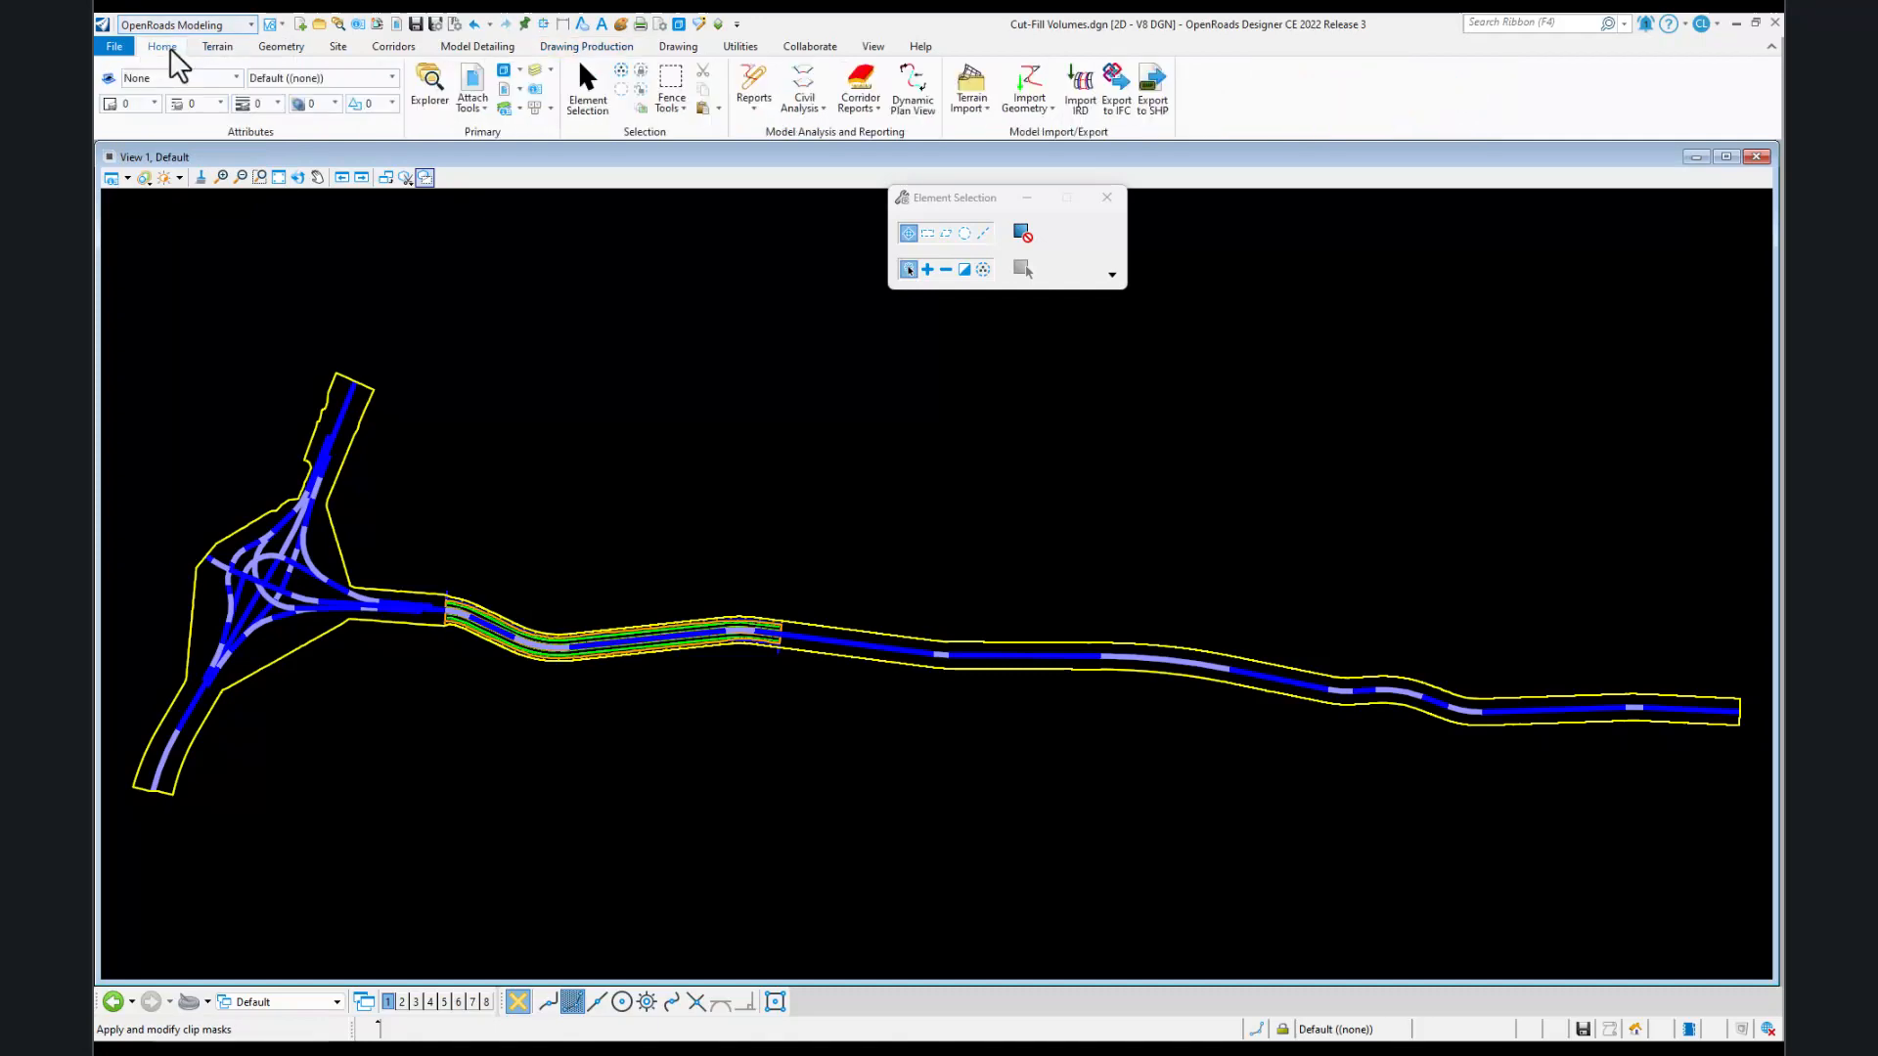
left_click(821, 108)
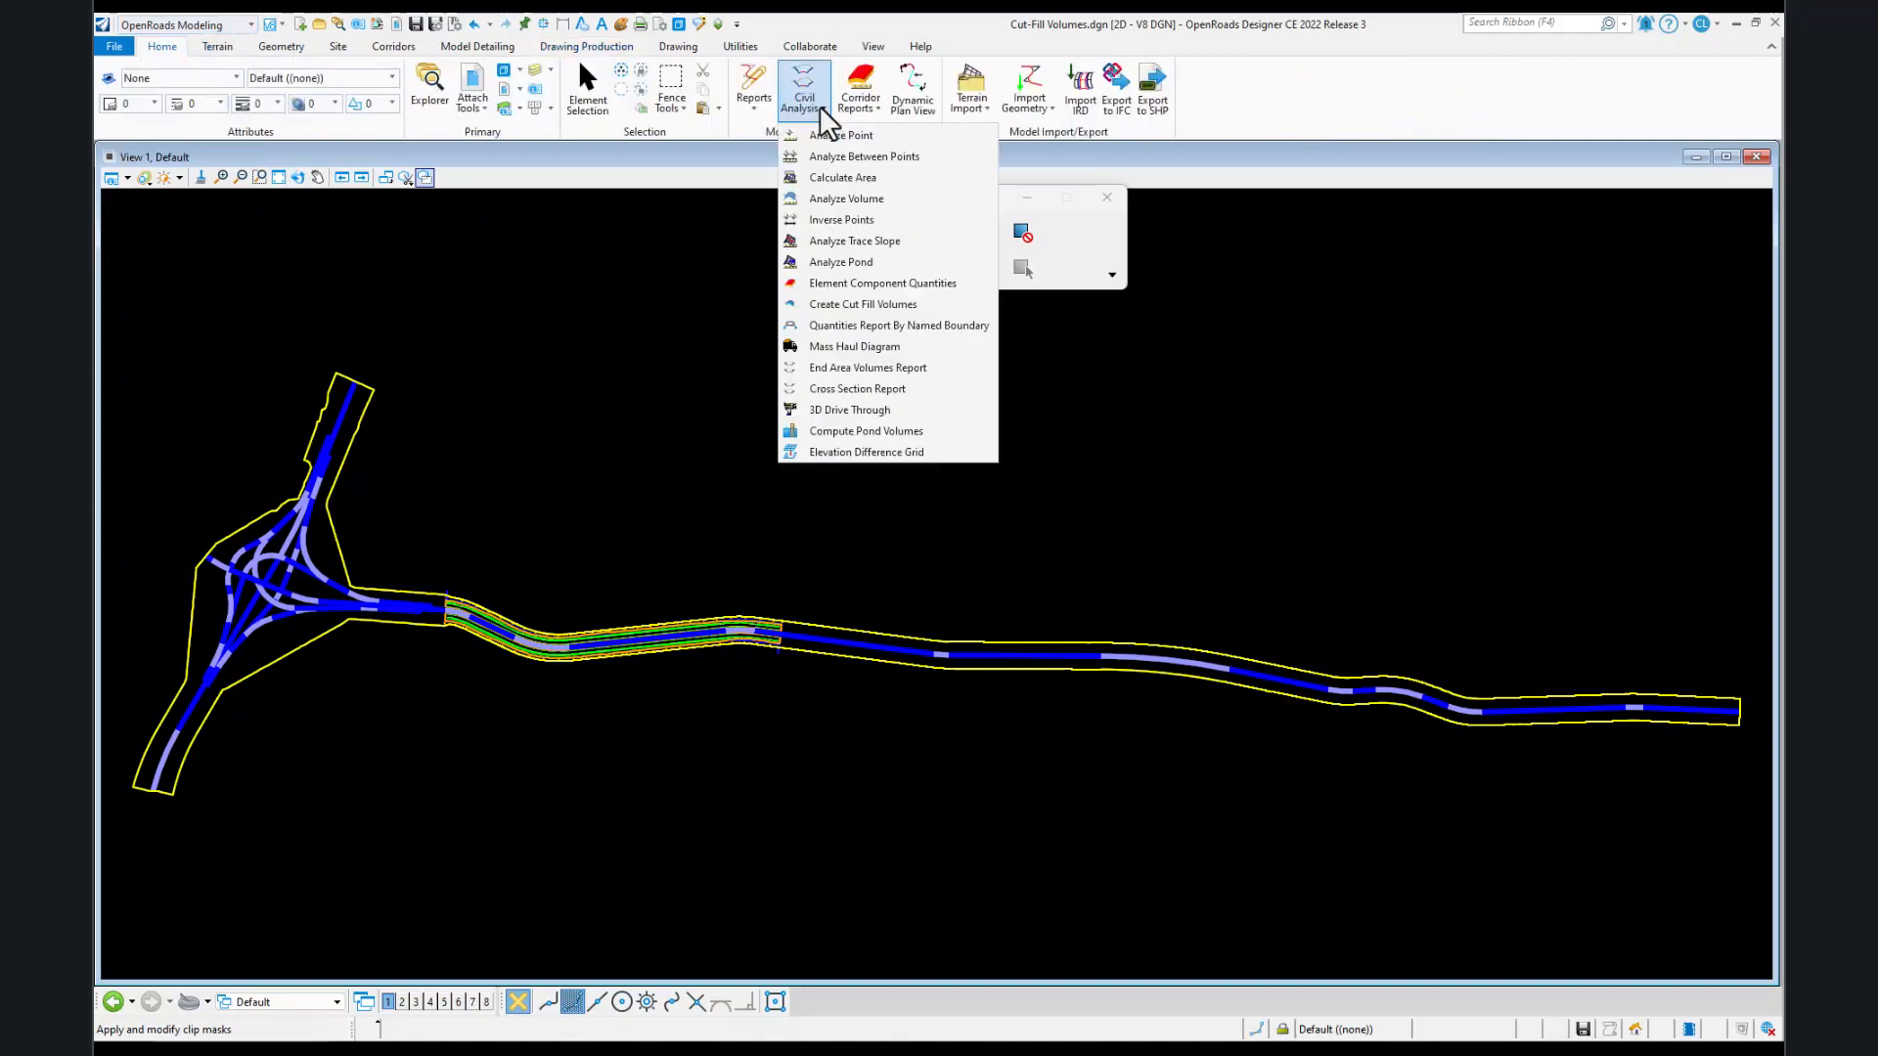
left_click(843, 305)
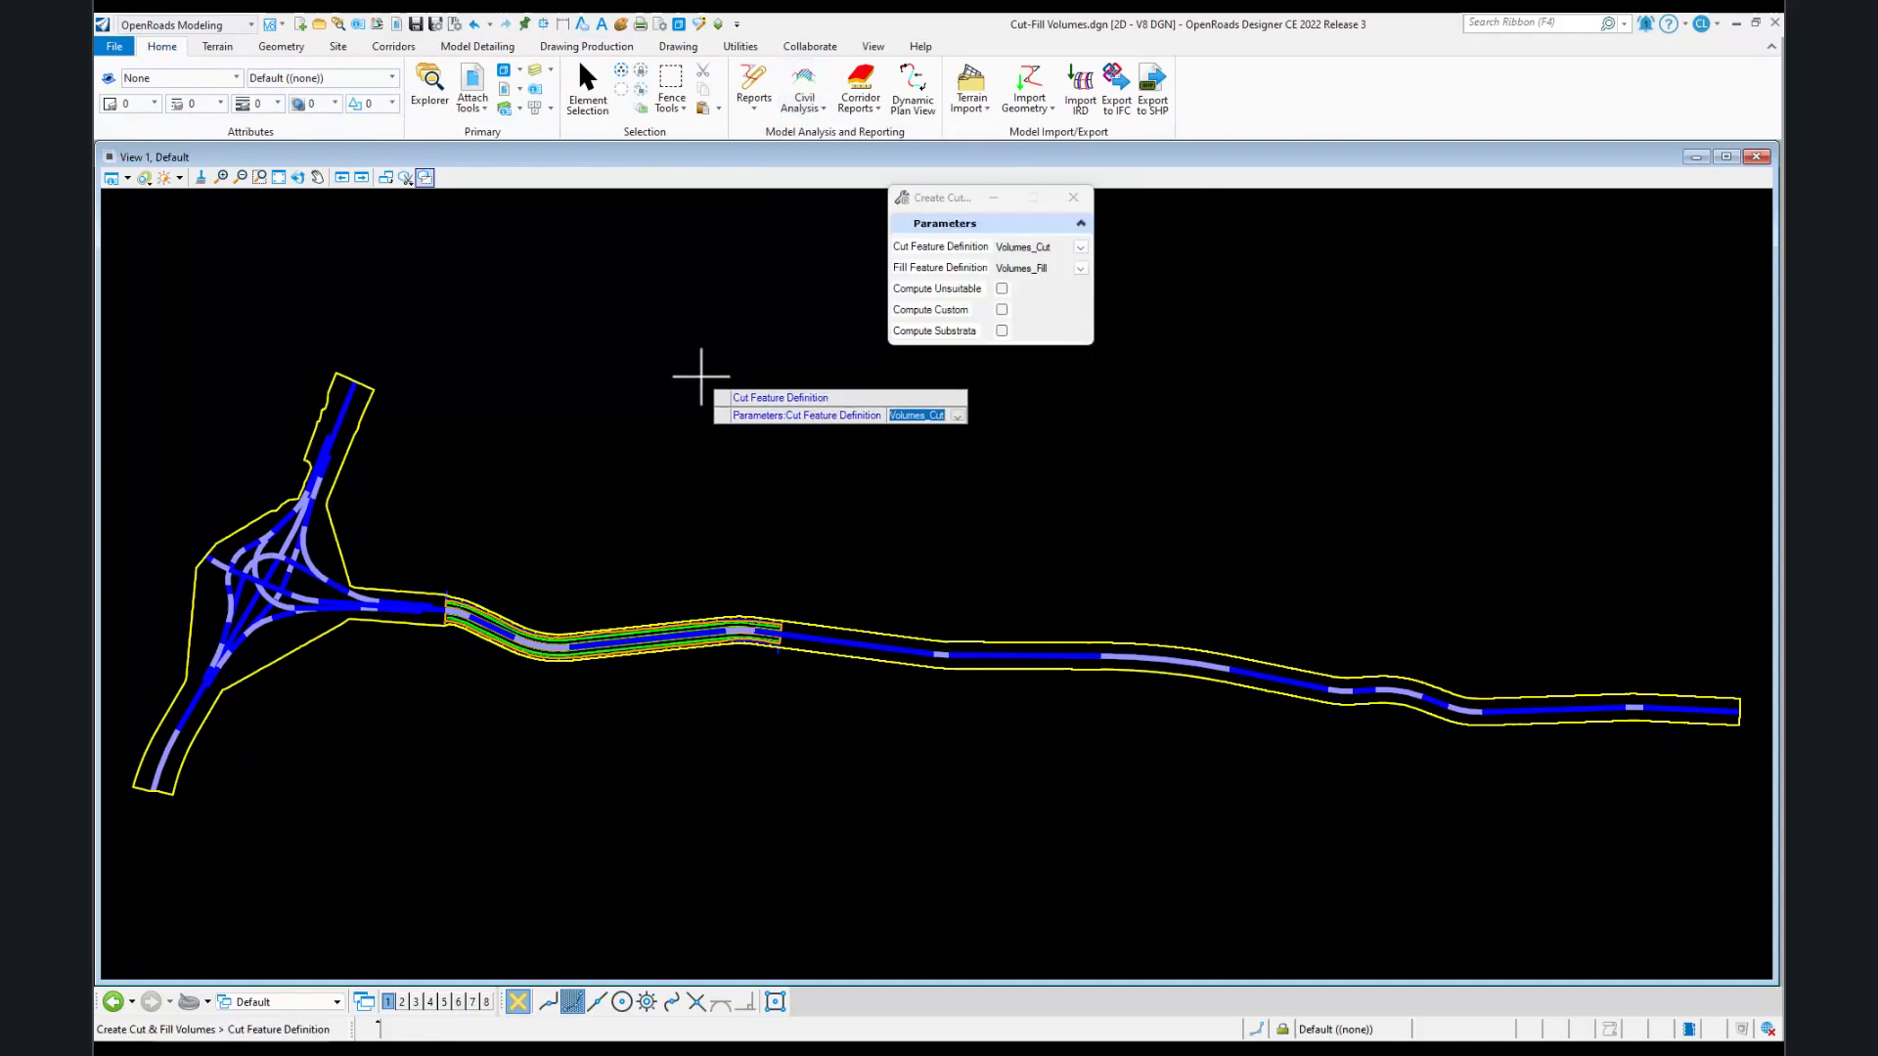
left_click(700, 376)
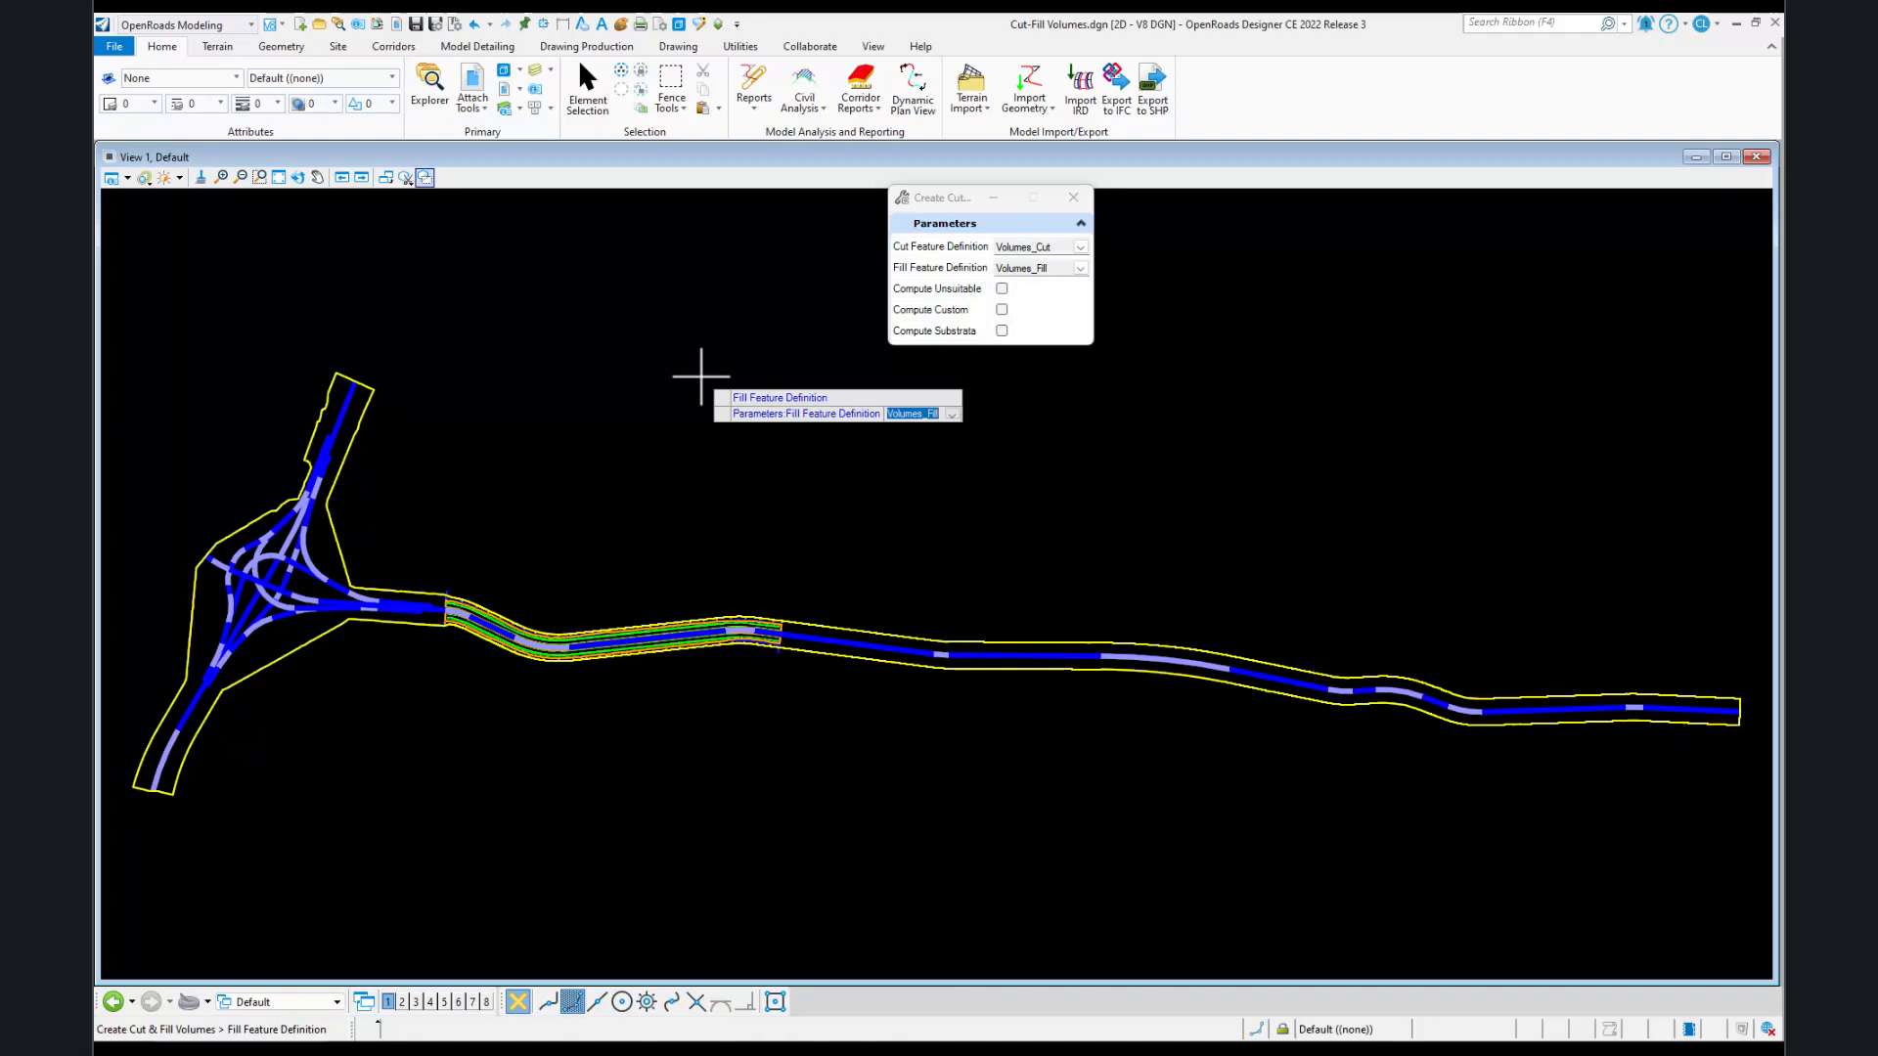
left_click(701, 376)
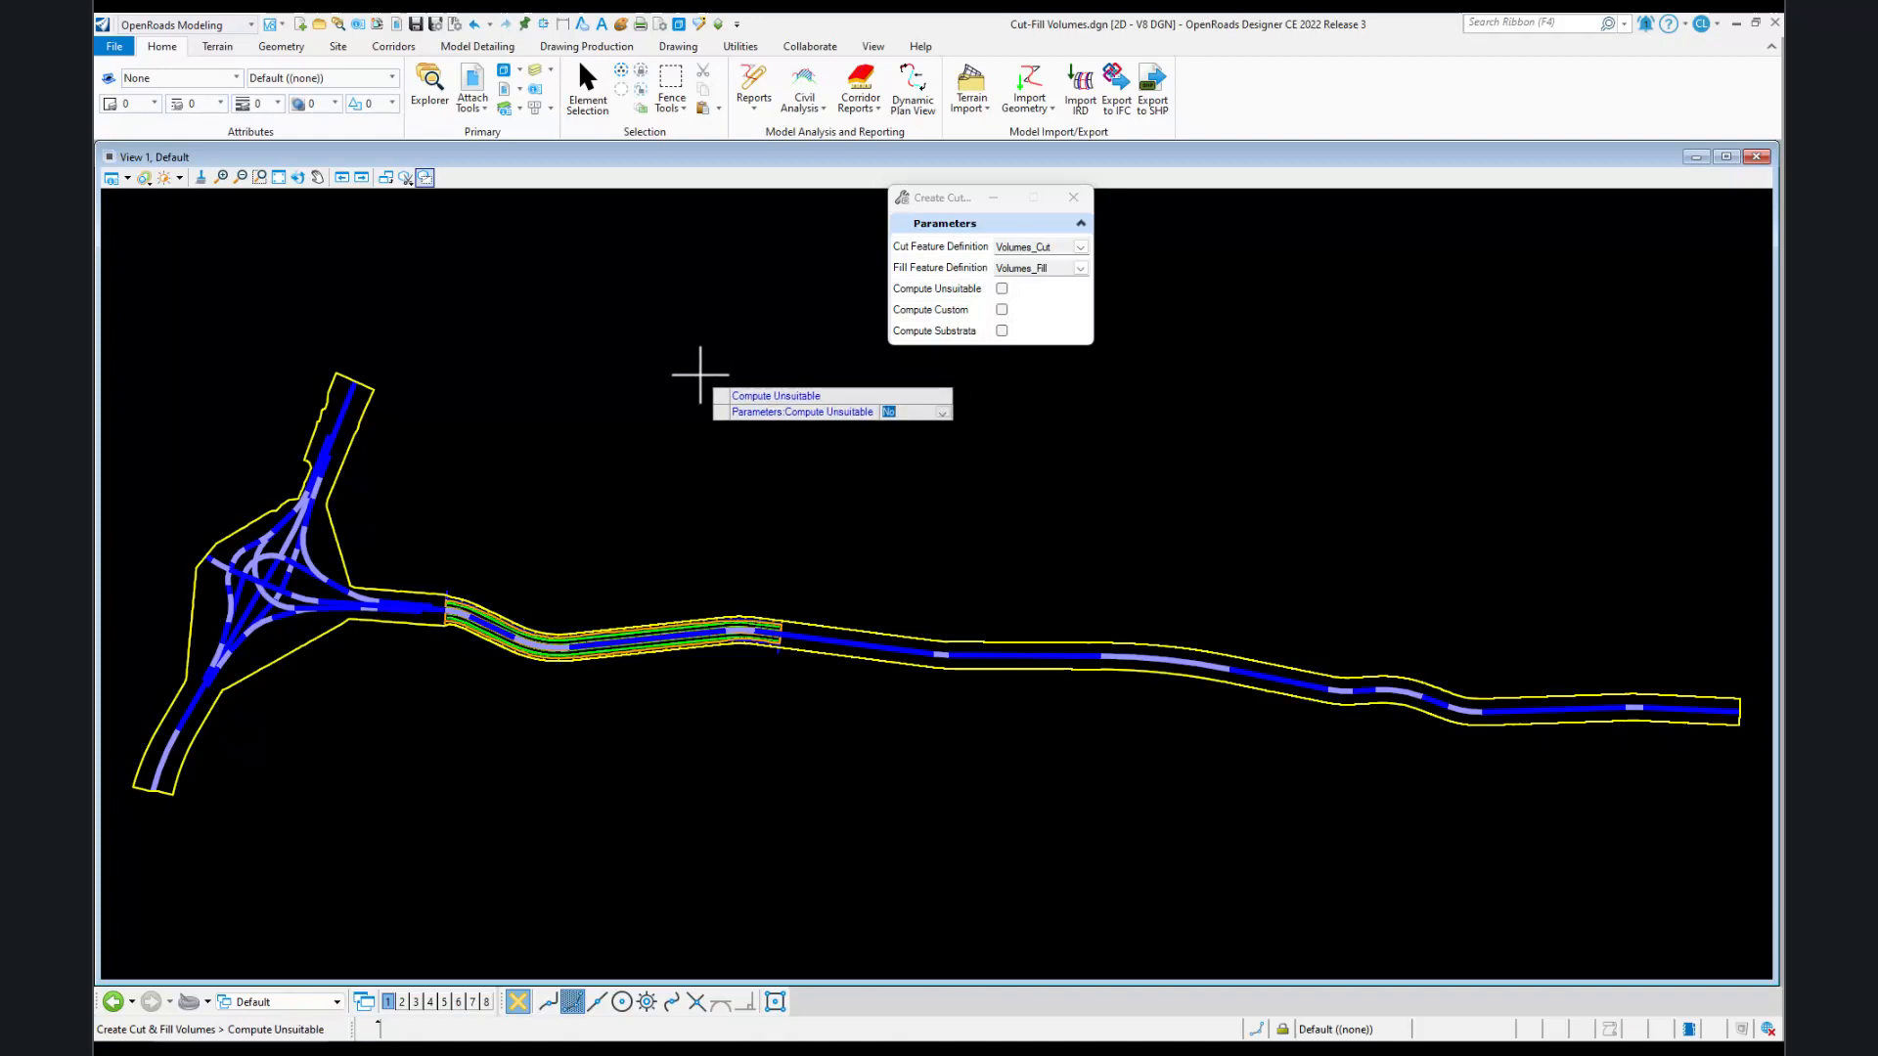
left_click(700, 375)
left_click(701, 376)
left_click(701, 375)
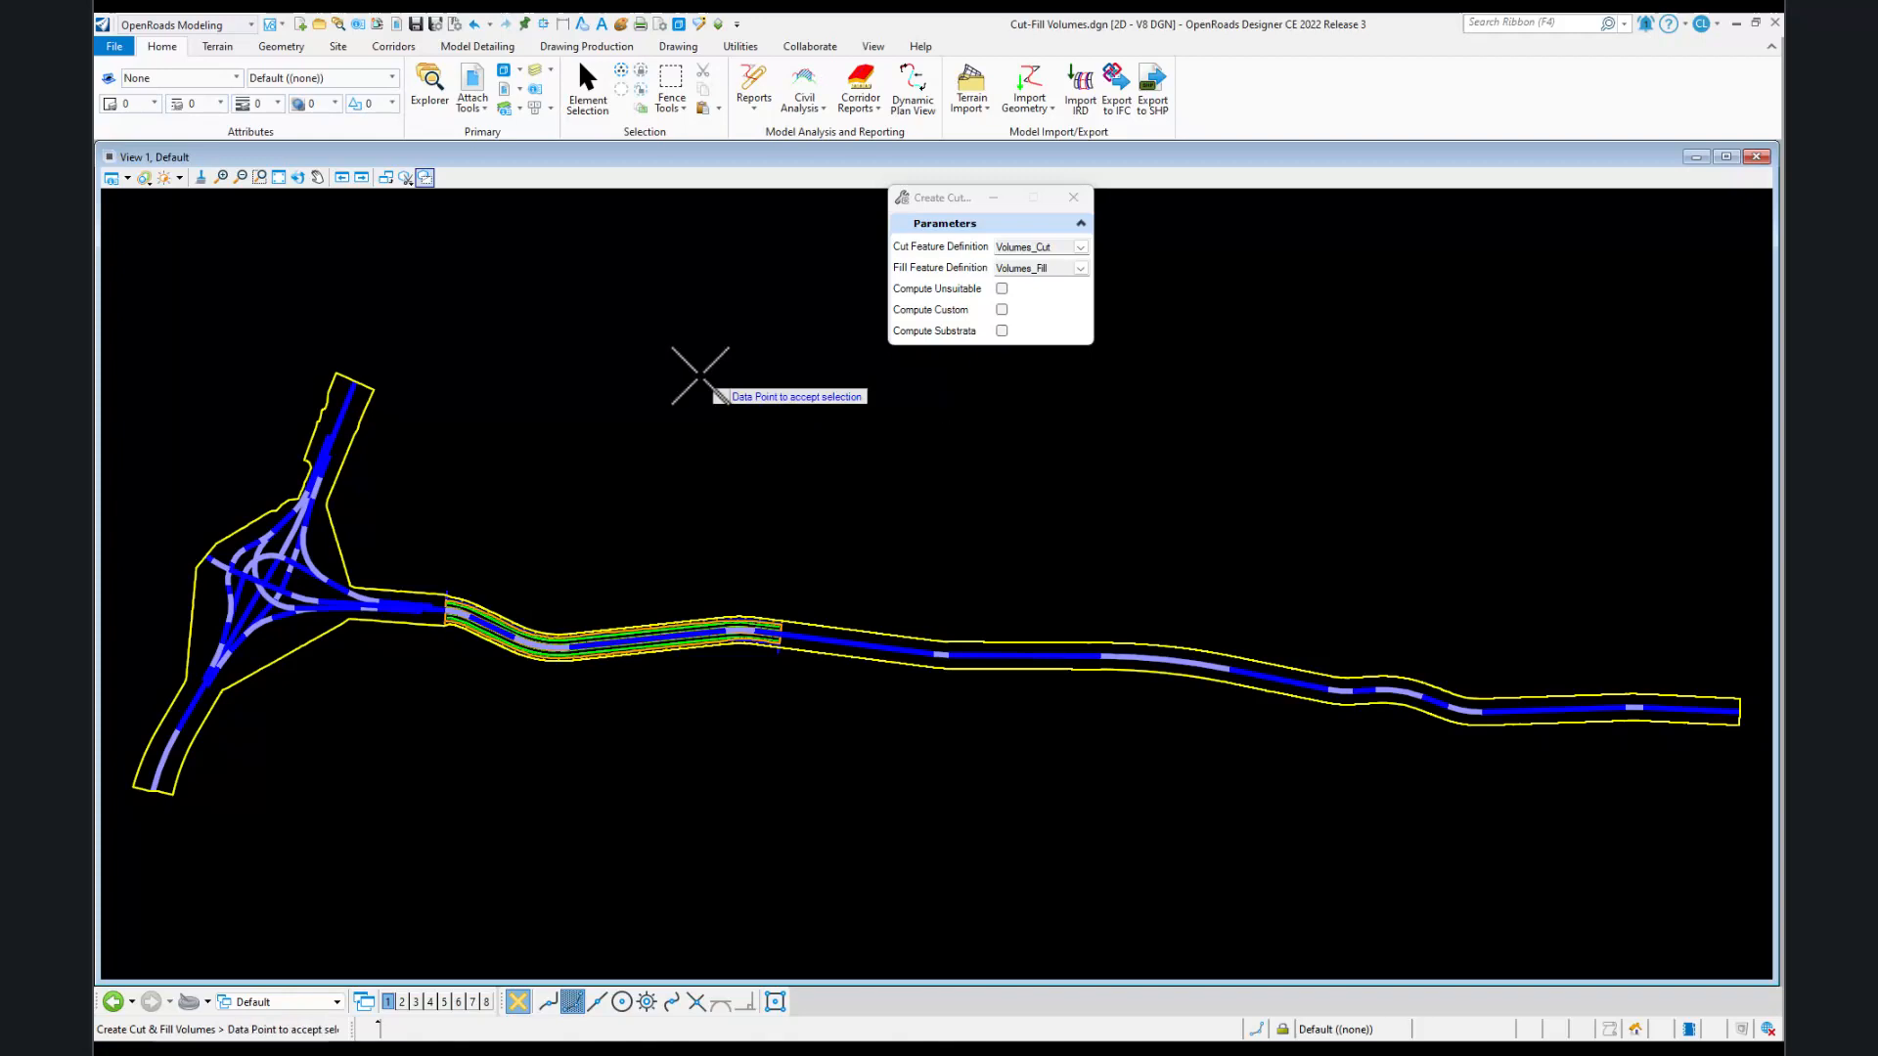
left_click(701, 376)
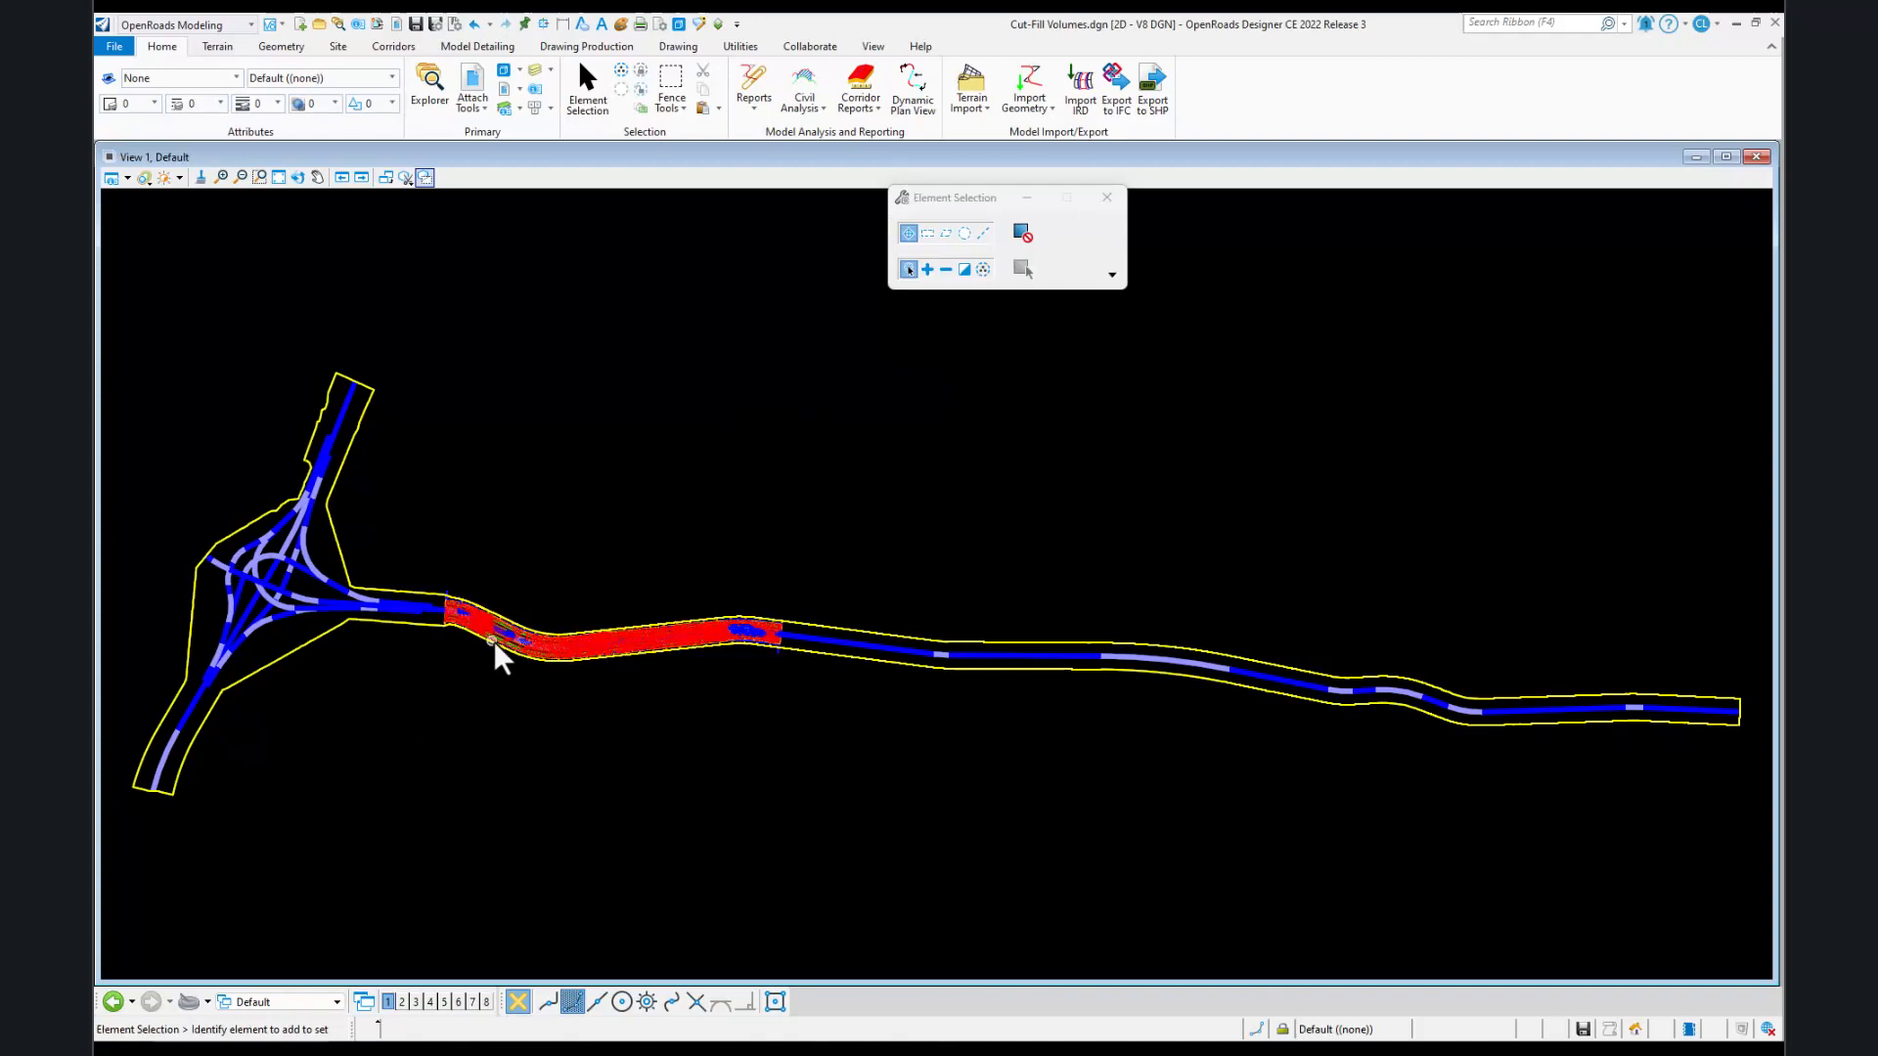
- Set up the two-view Plan/3D layout and examine the cut and fill meshes along the corridor
scroll(493, 644, "up", 5)
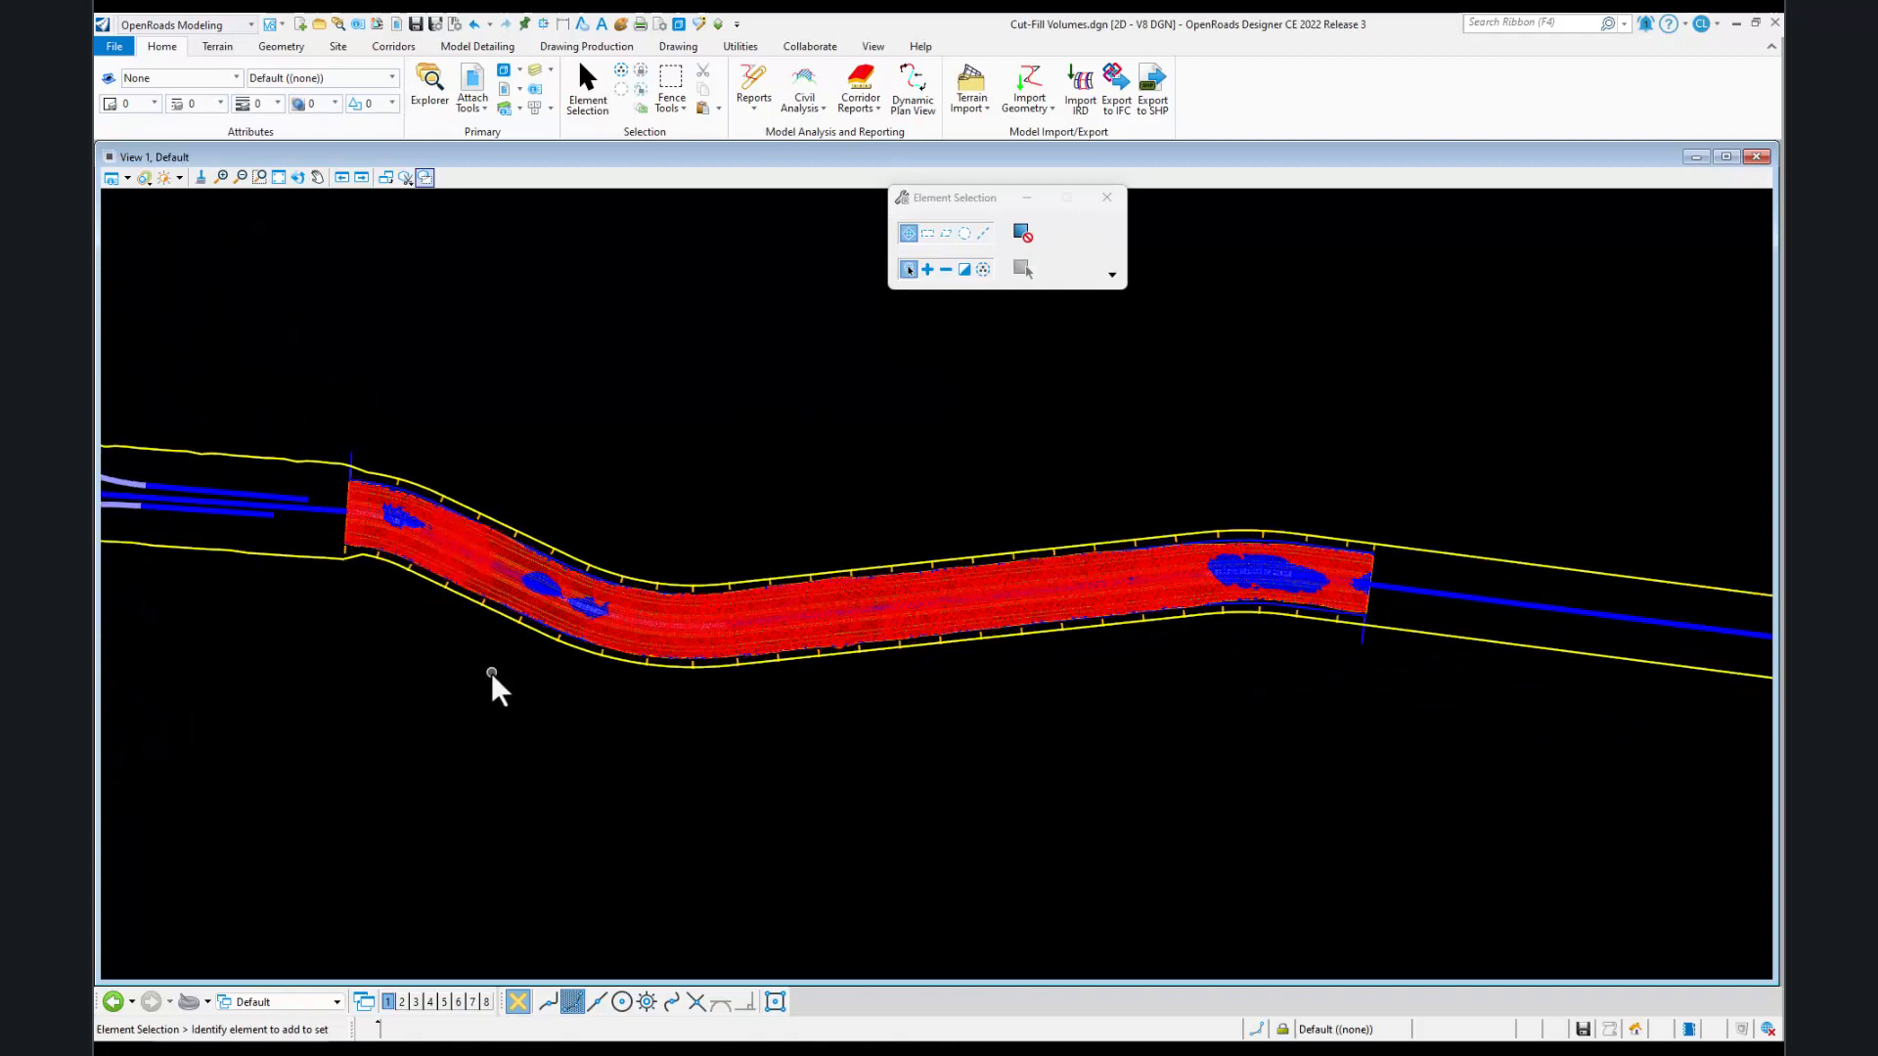
right_click(510, 361)
mouse_move(550, 372)
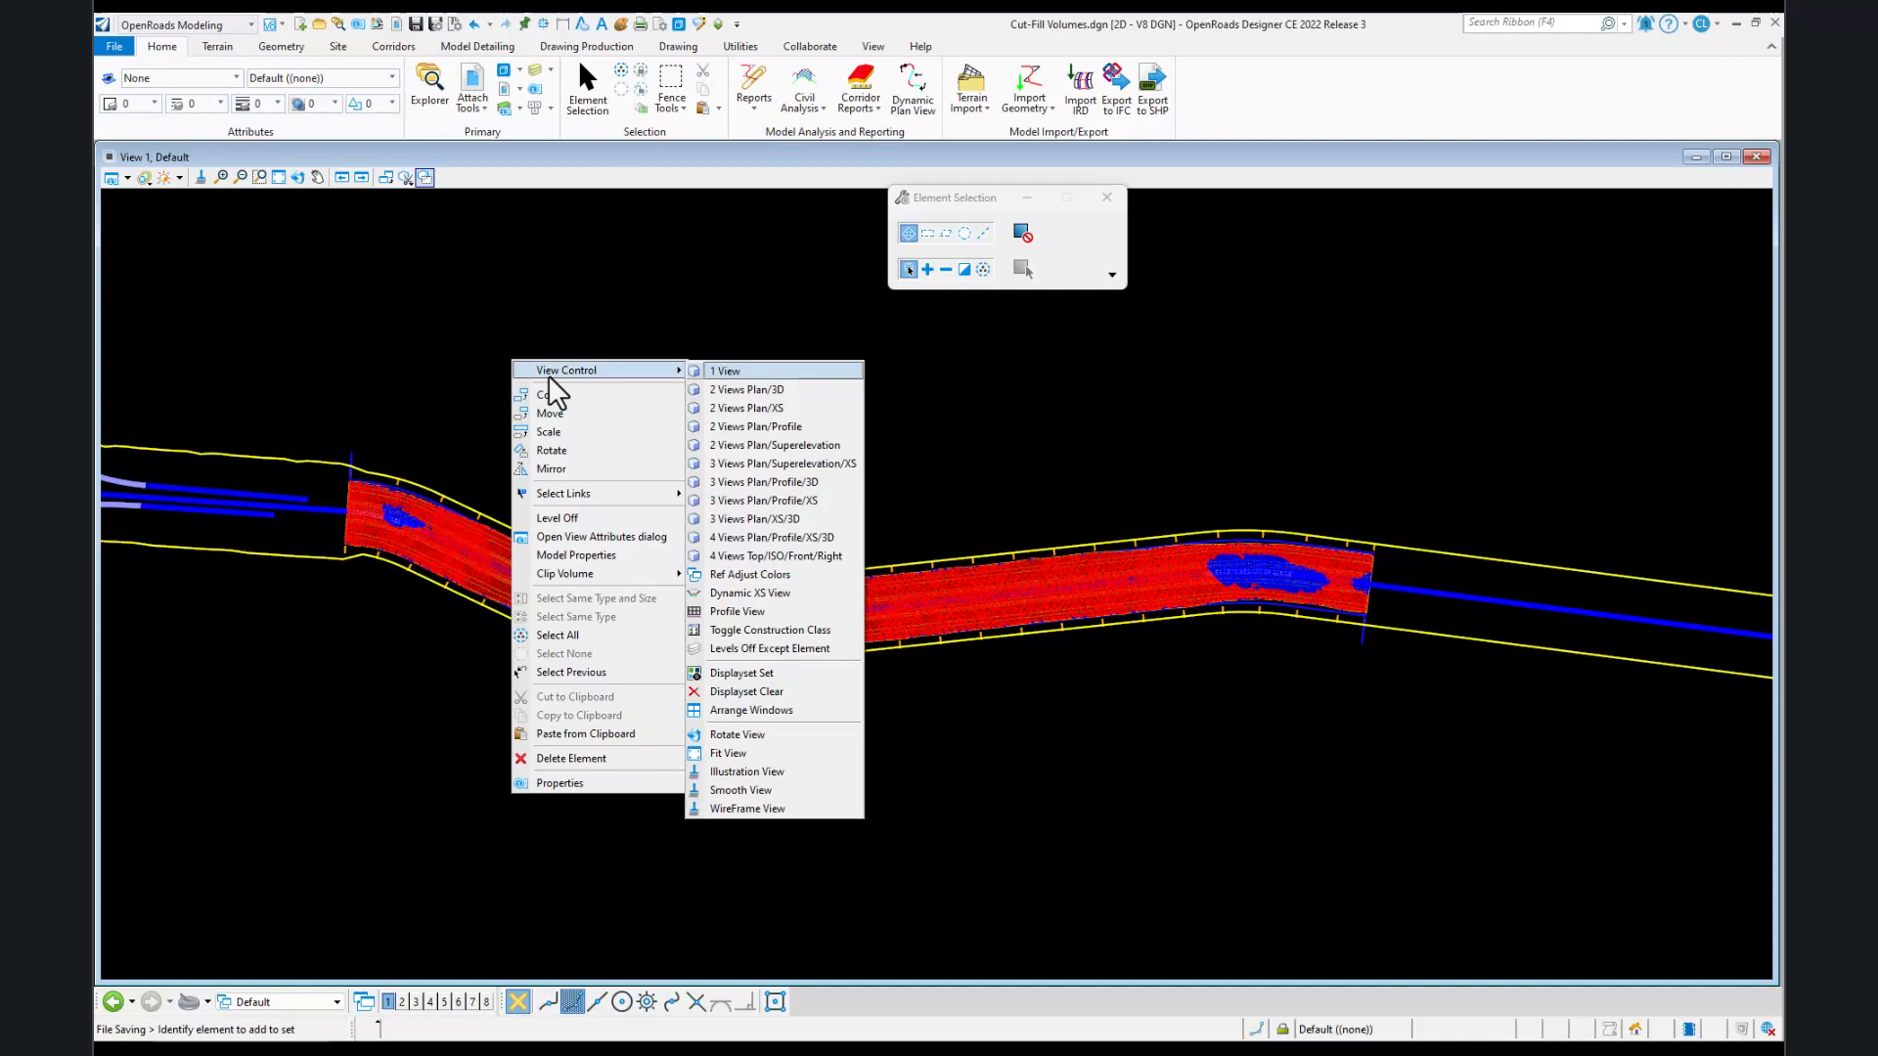
left_click(760, 390)
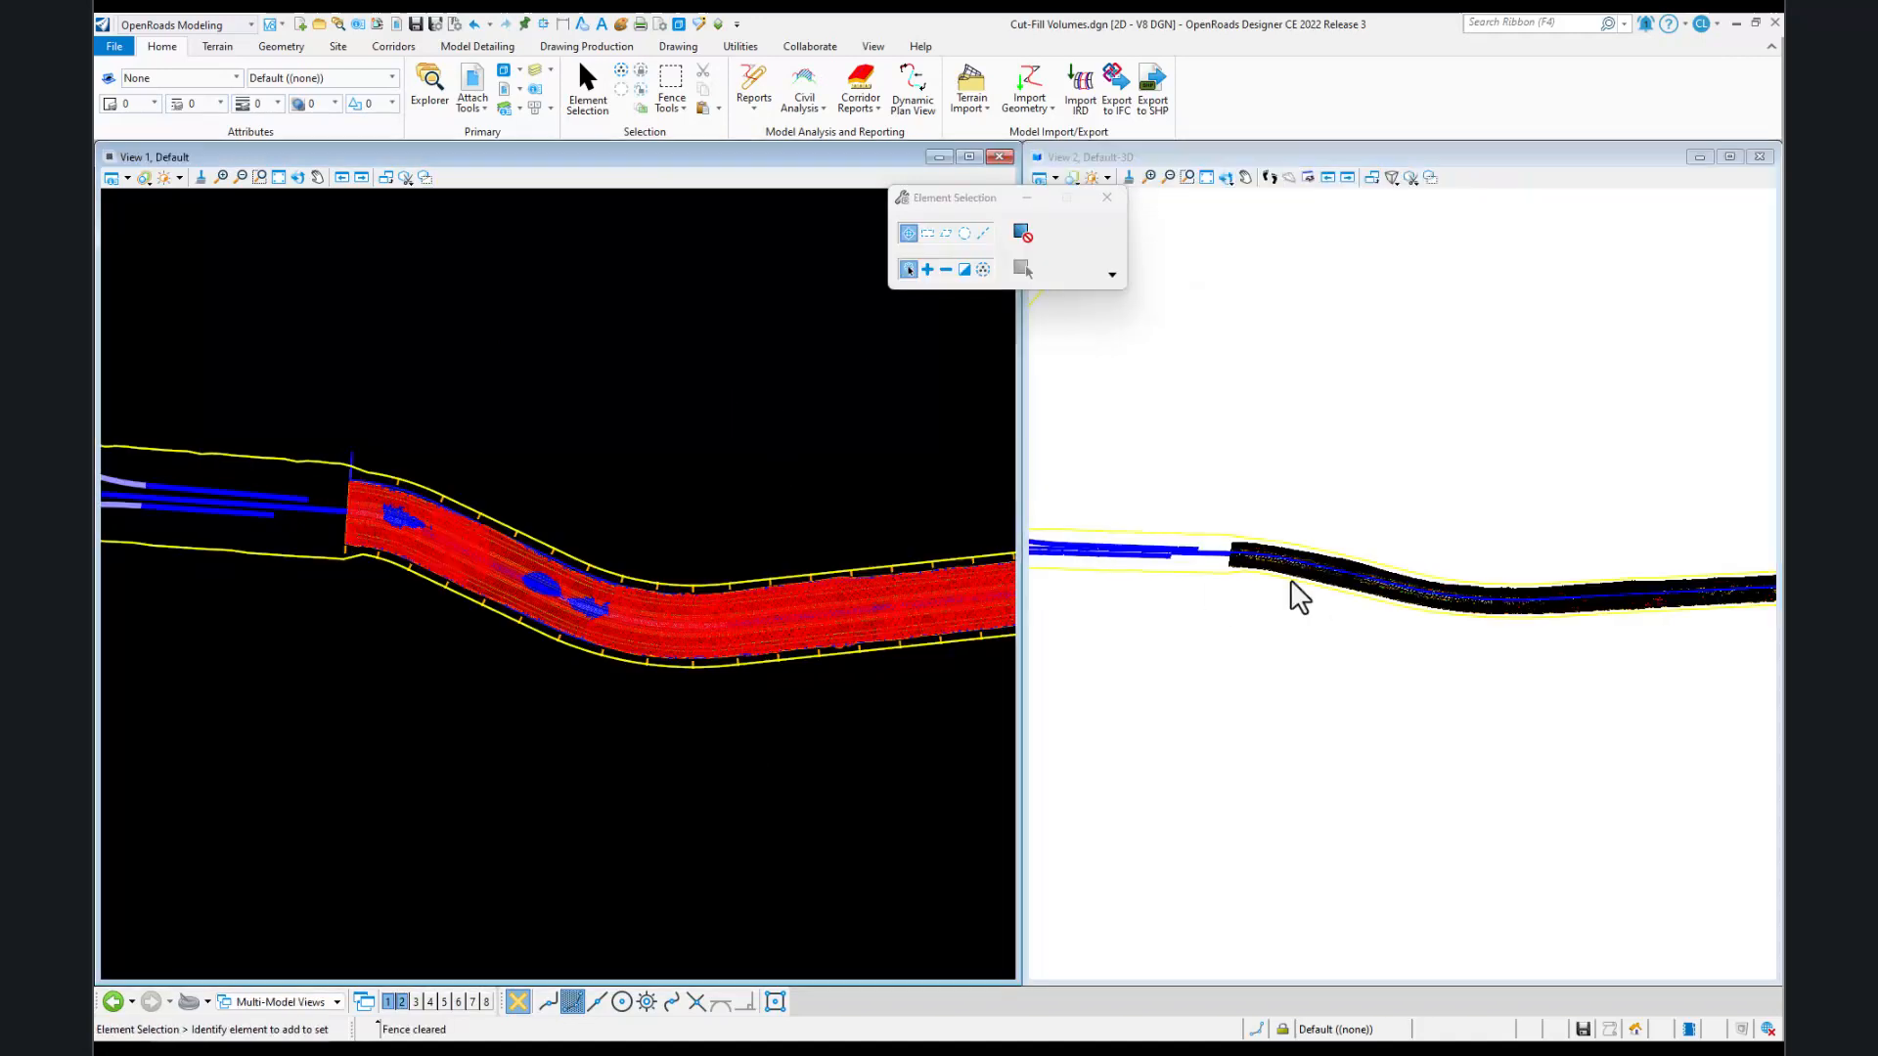
scroll(1269, 577, "up", 5)
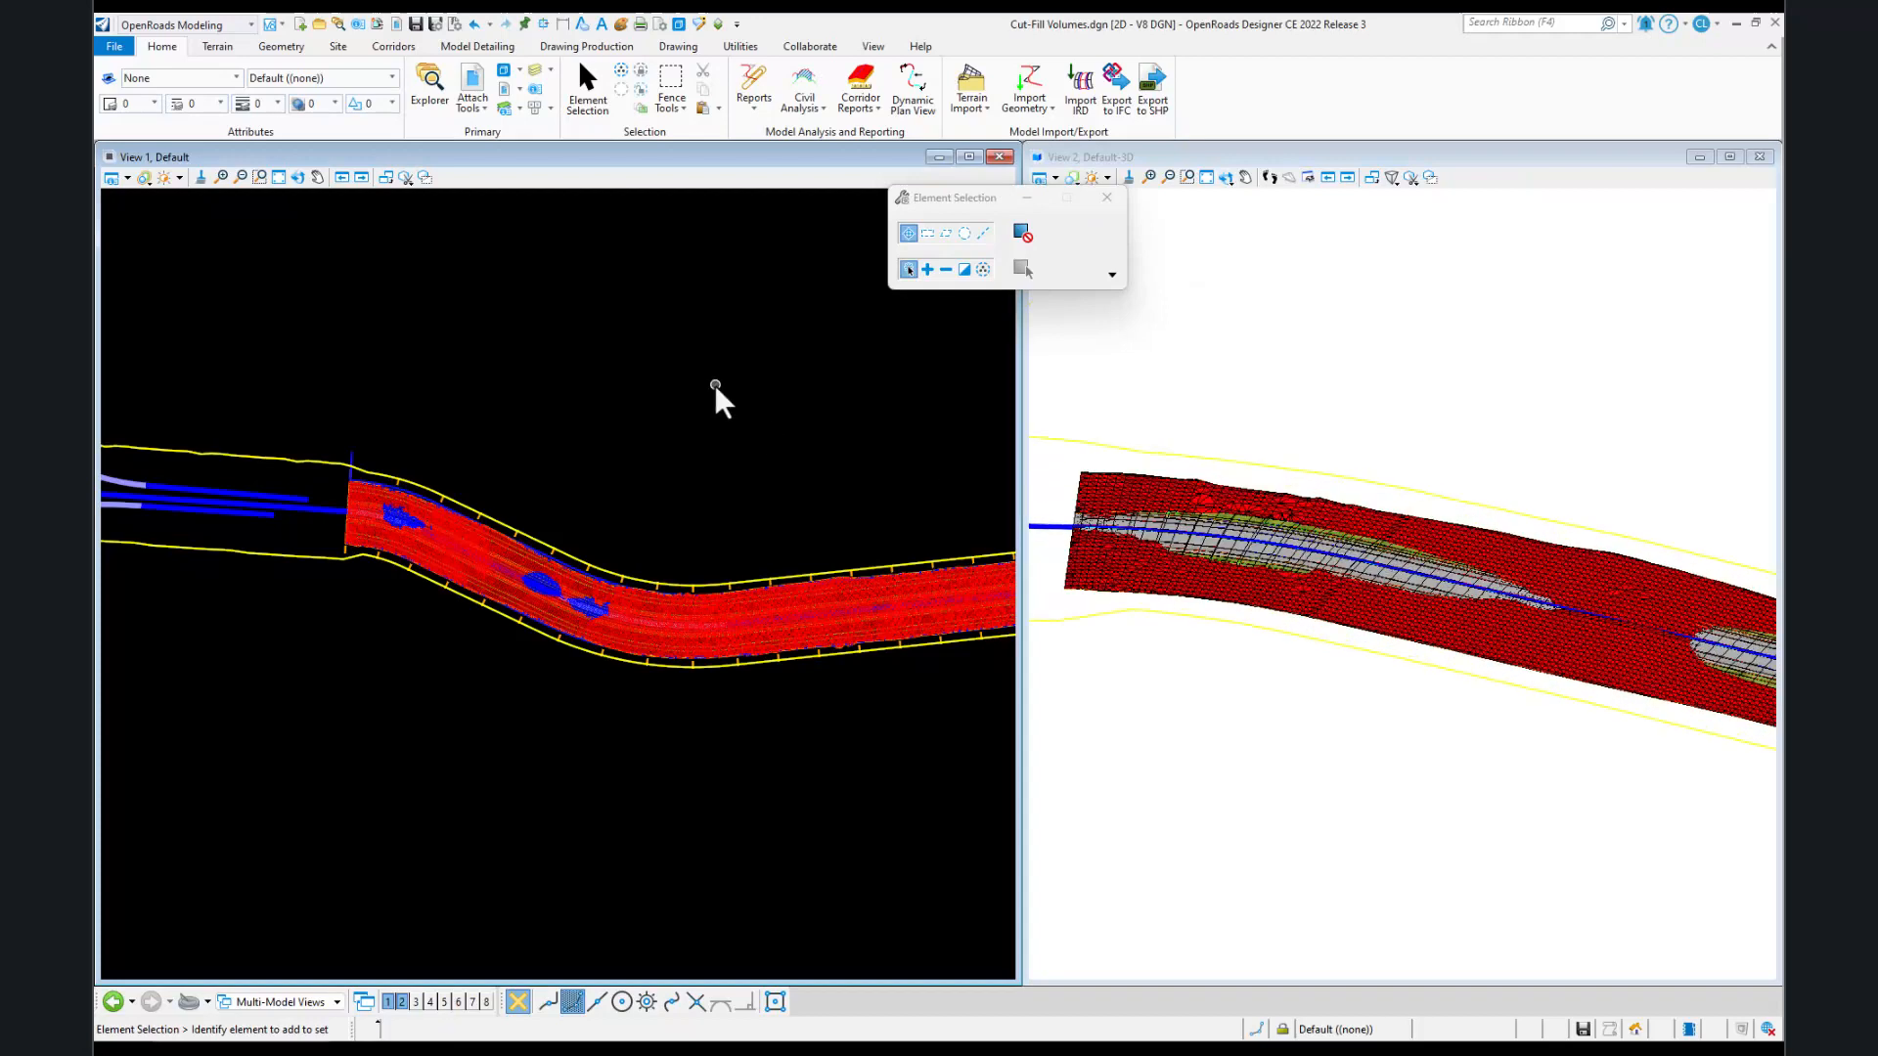
- Open the XS Sheets.dgn file and switch to the Multi-Model Views view group
left_click(114, 46)
left_click(344, 225)
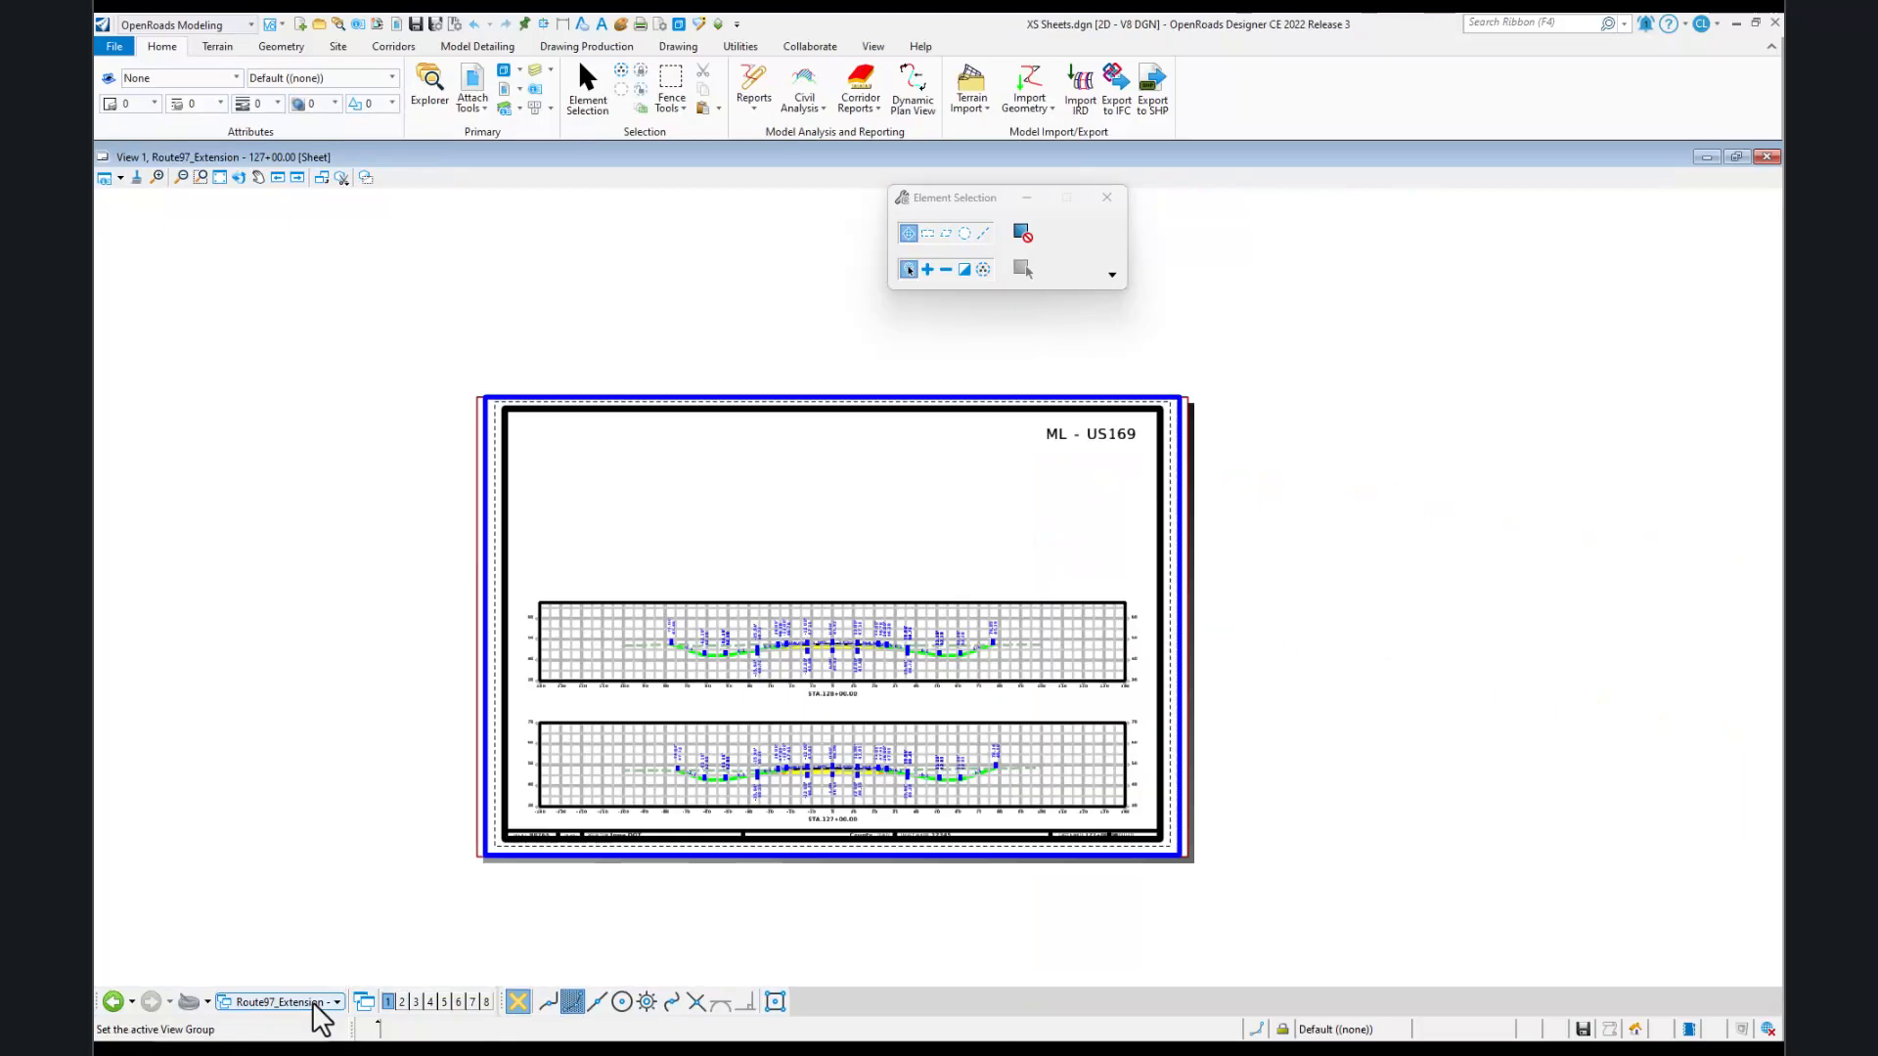
left_click(314, 1004)
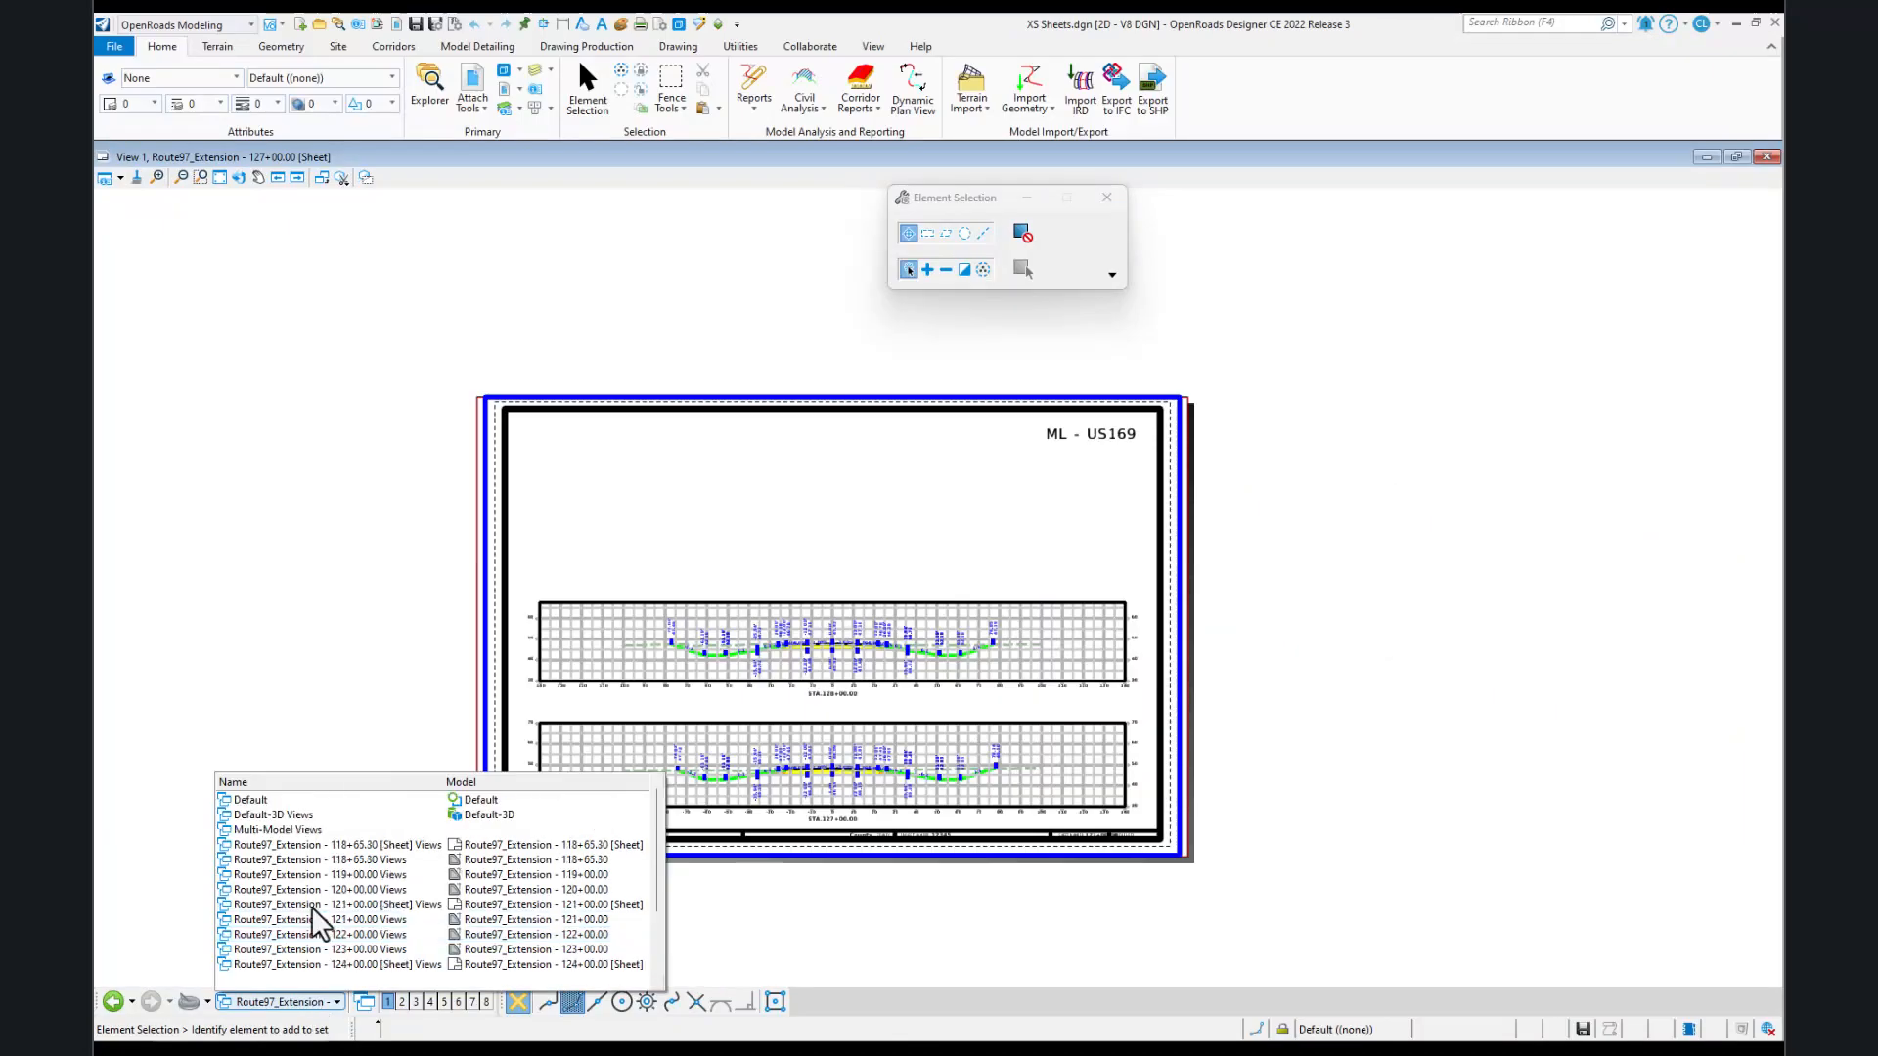
left_click(296, 832)
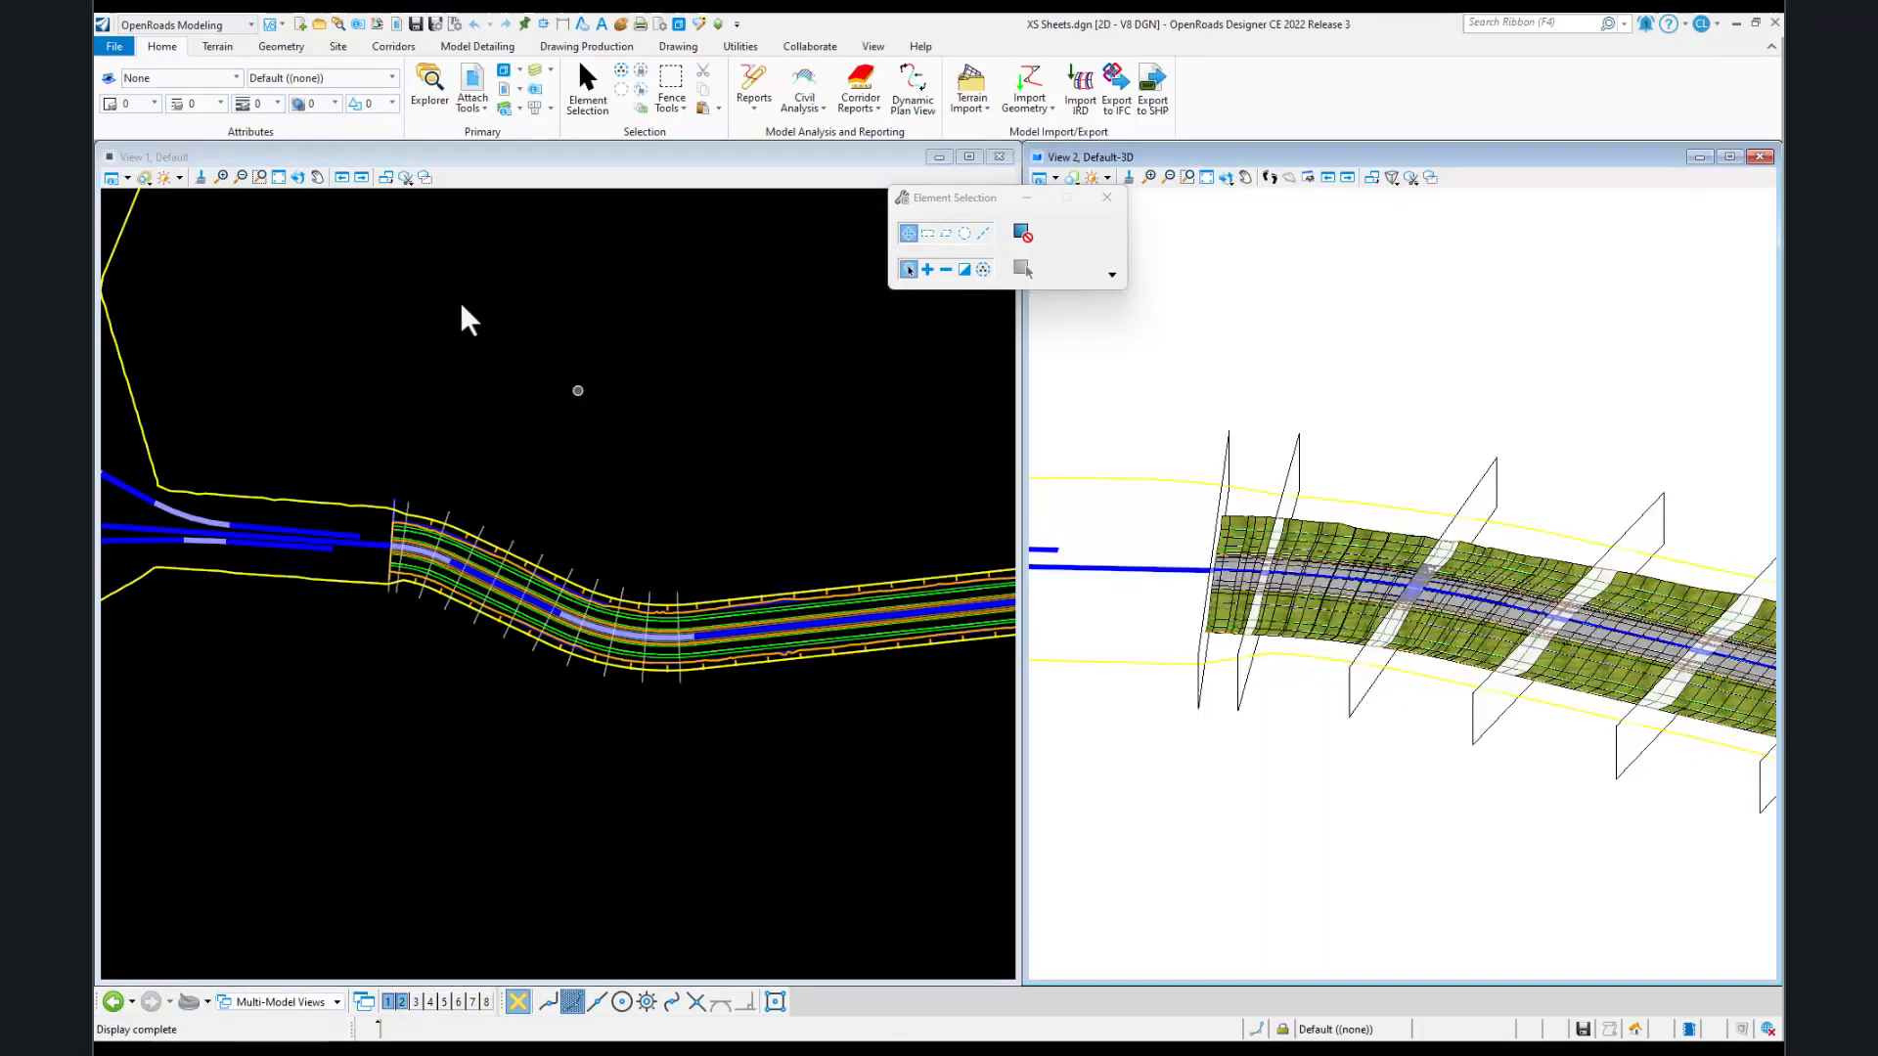
- Attach Cut-Fill Volumes.dgn as a reference to the Default model, using Coincident World orientation and No Nesting
left_click(377, 267)
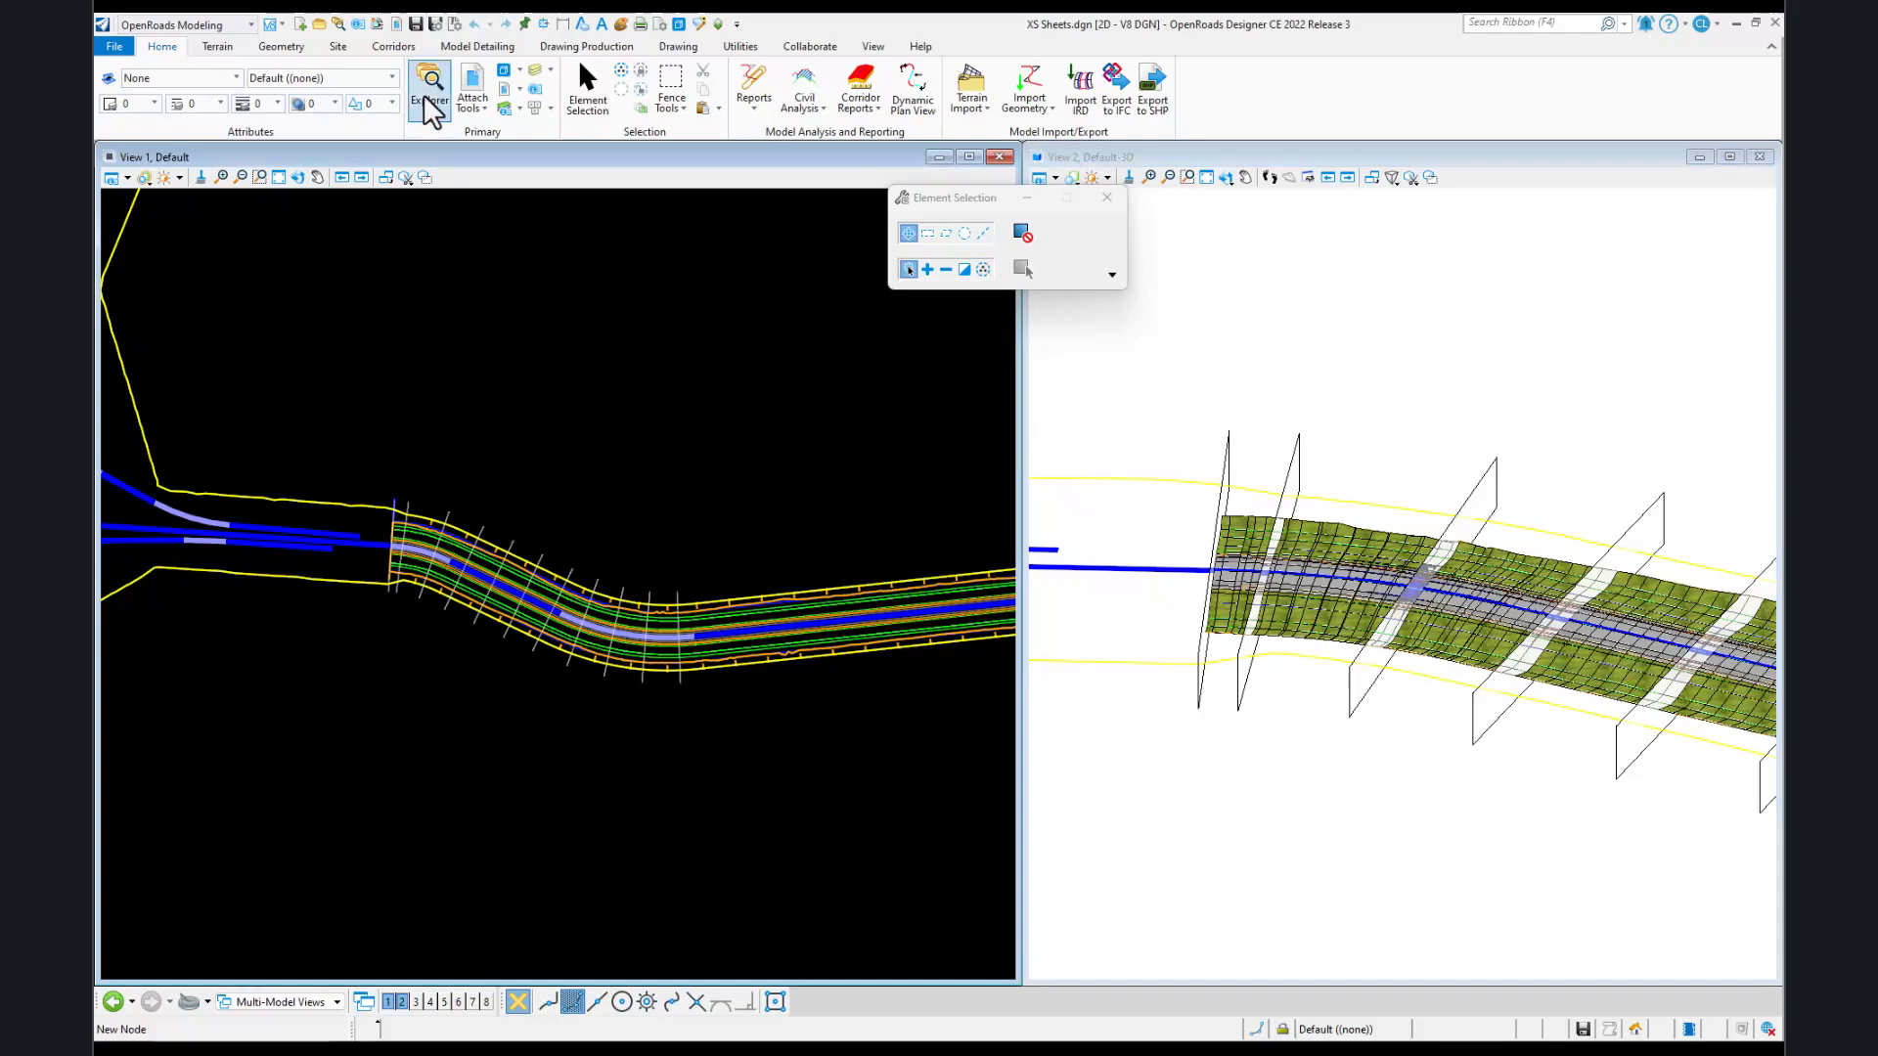
left_click(393, 26)
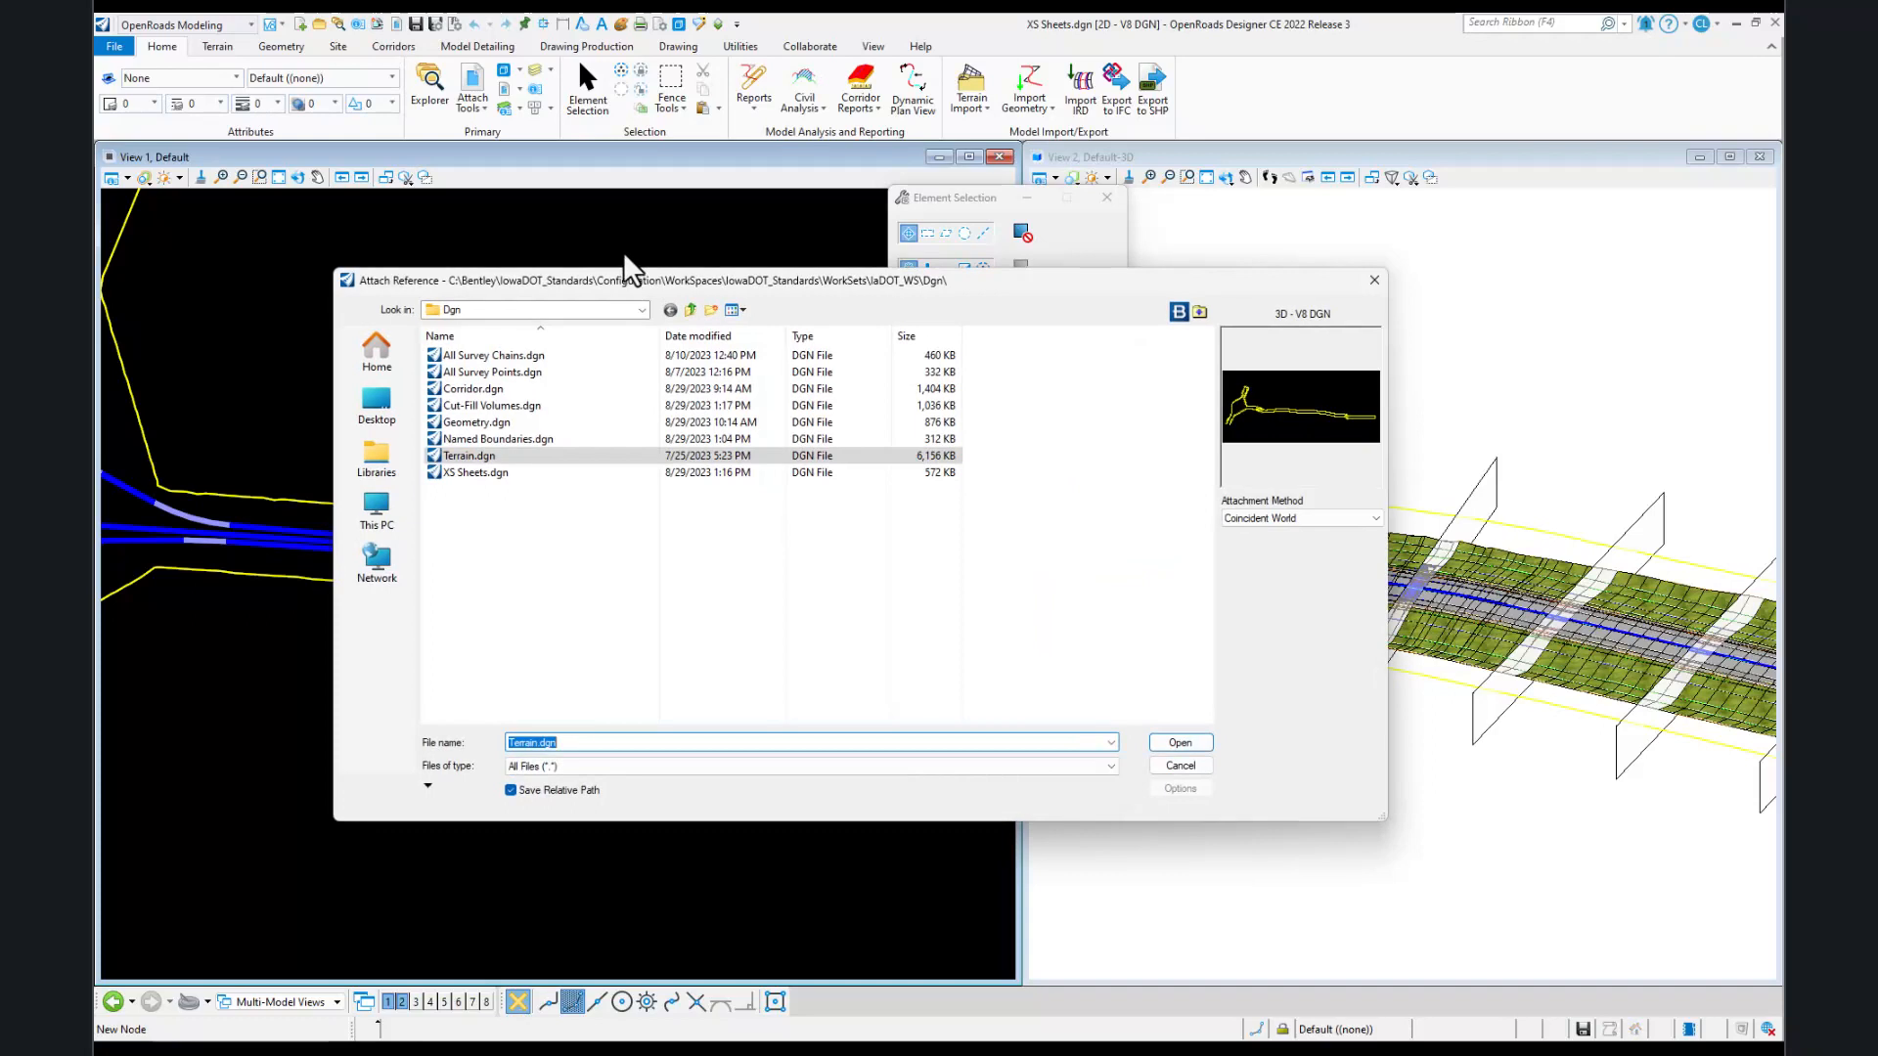
left_click(508, 406)
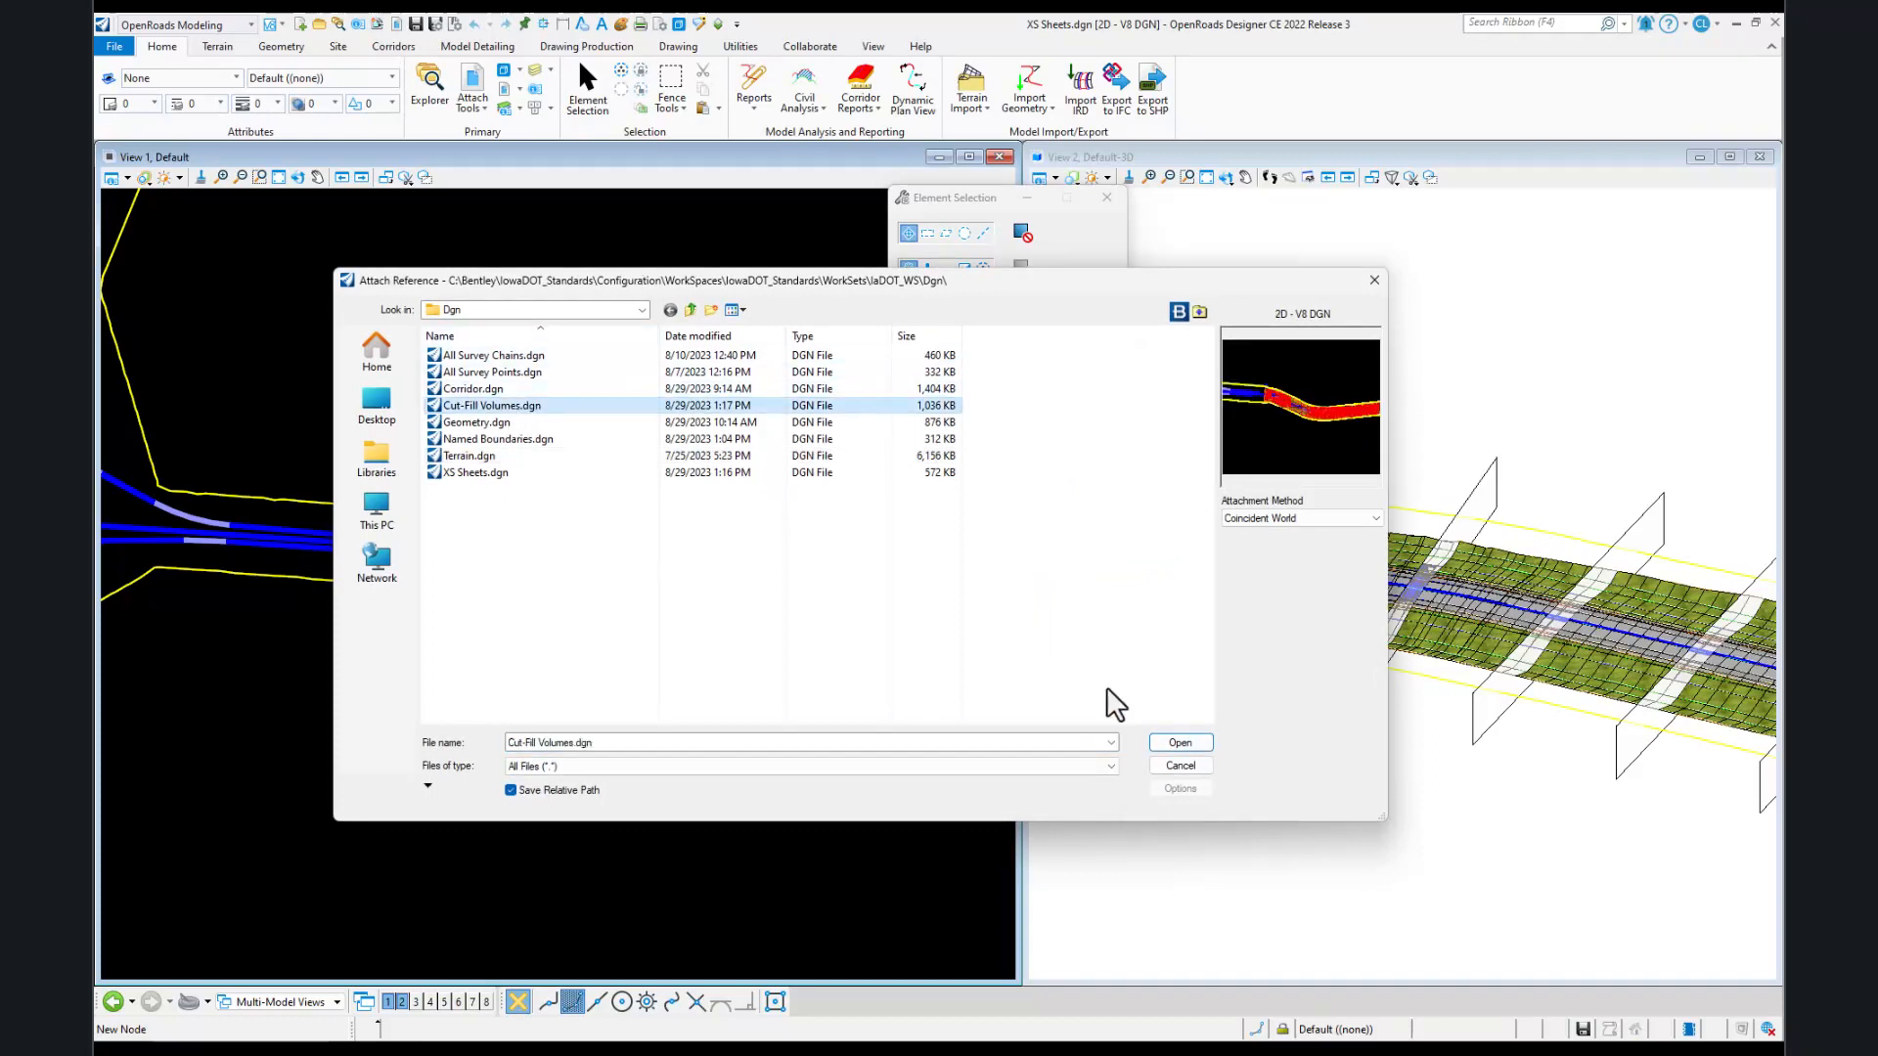
left_click(1256, 519)
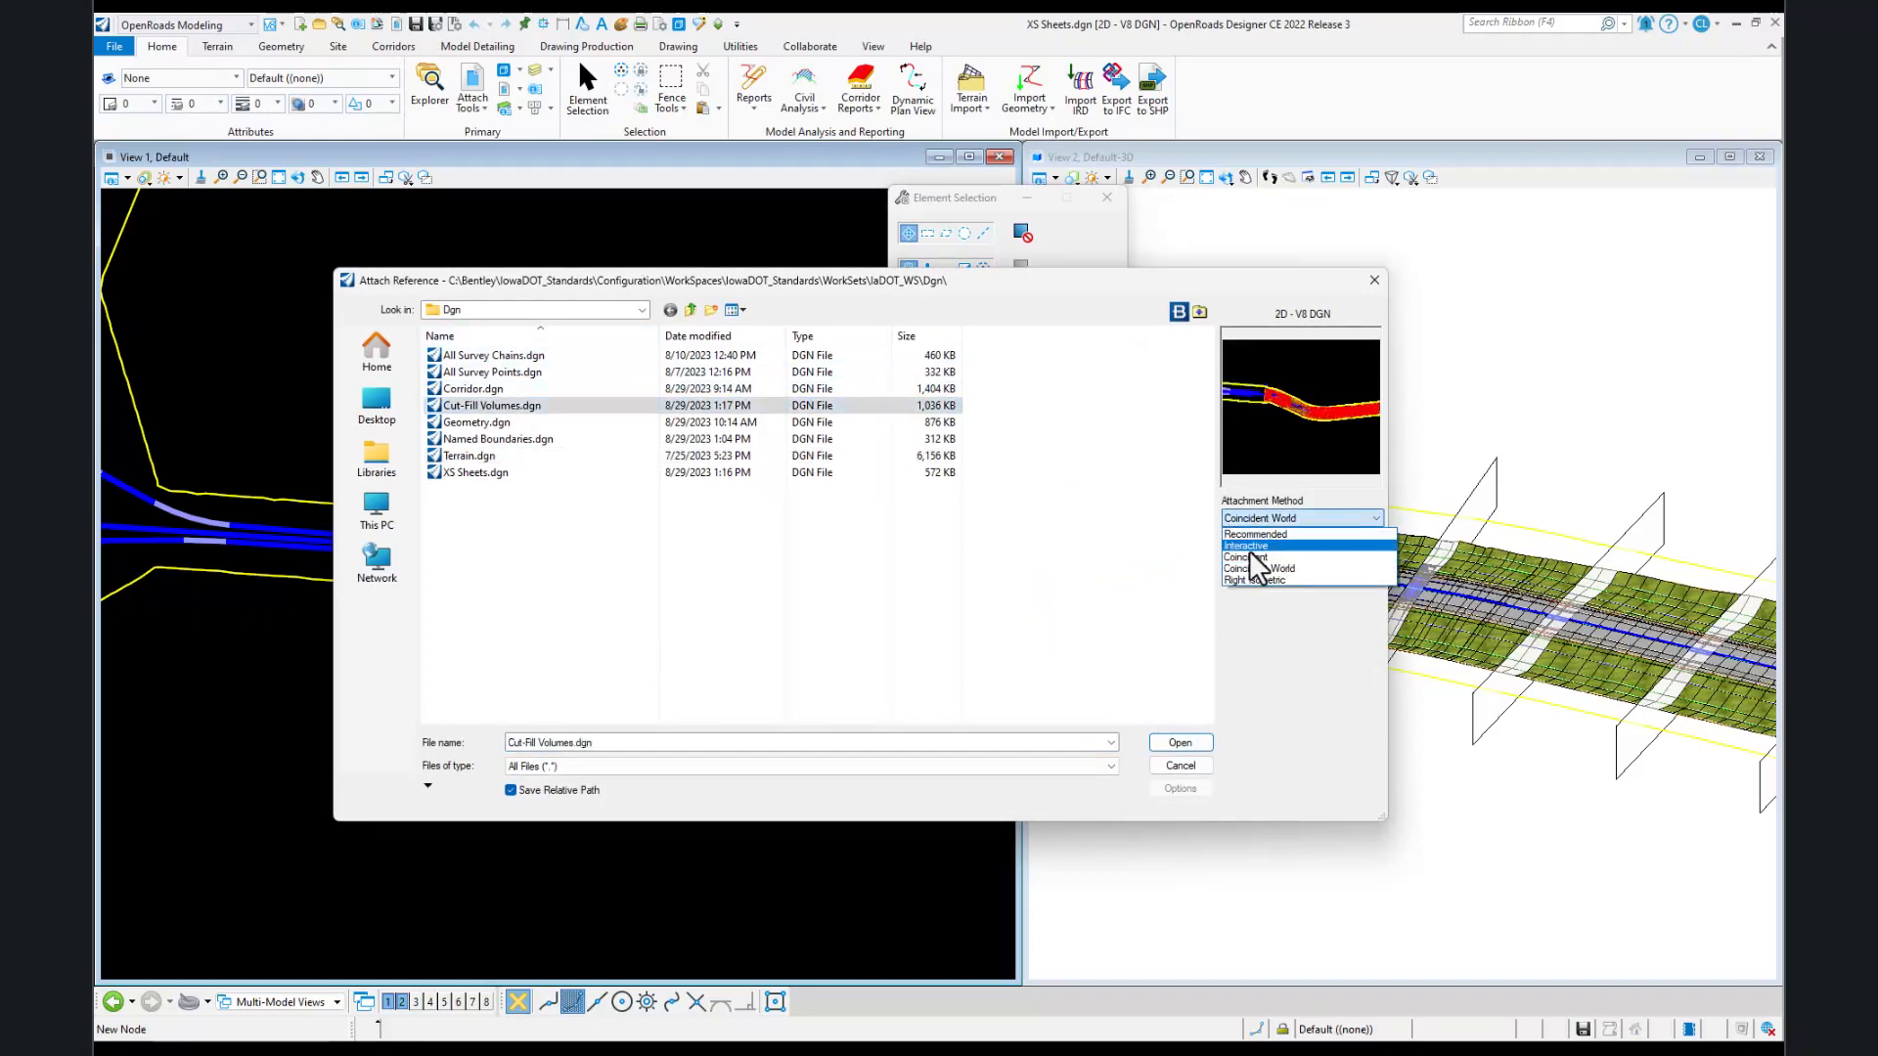
left_click(1258, 568)
left_click(1183, 742)
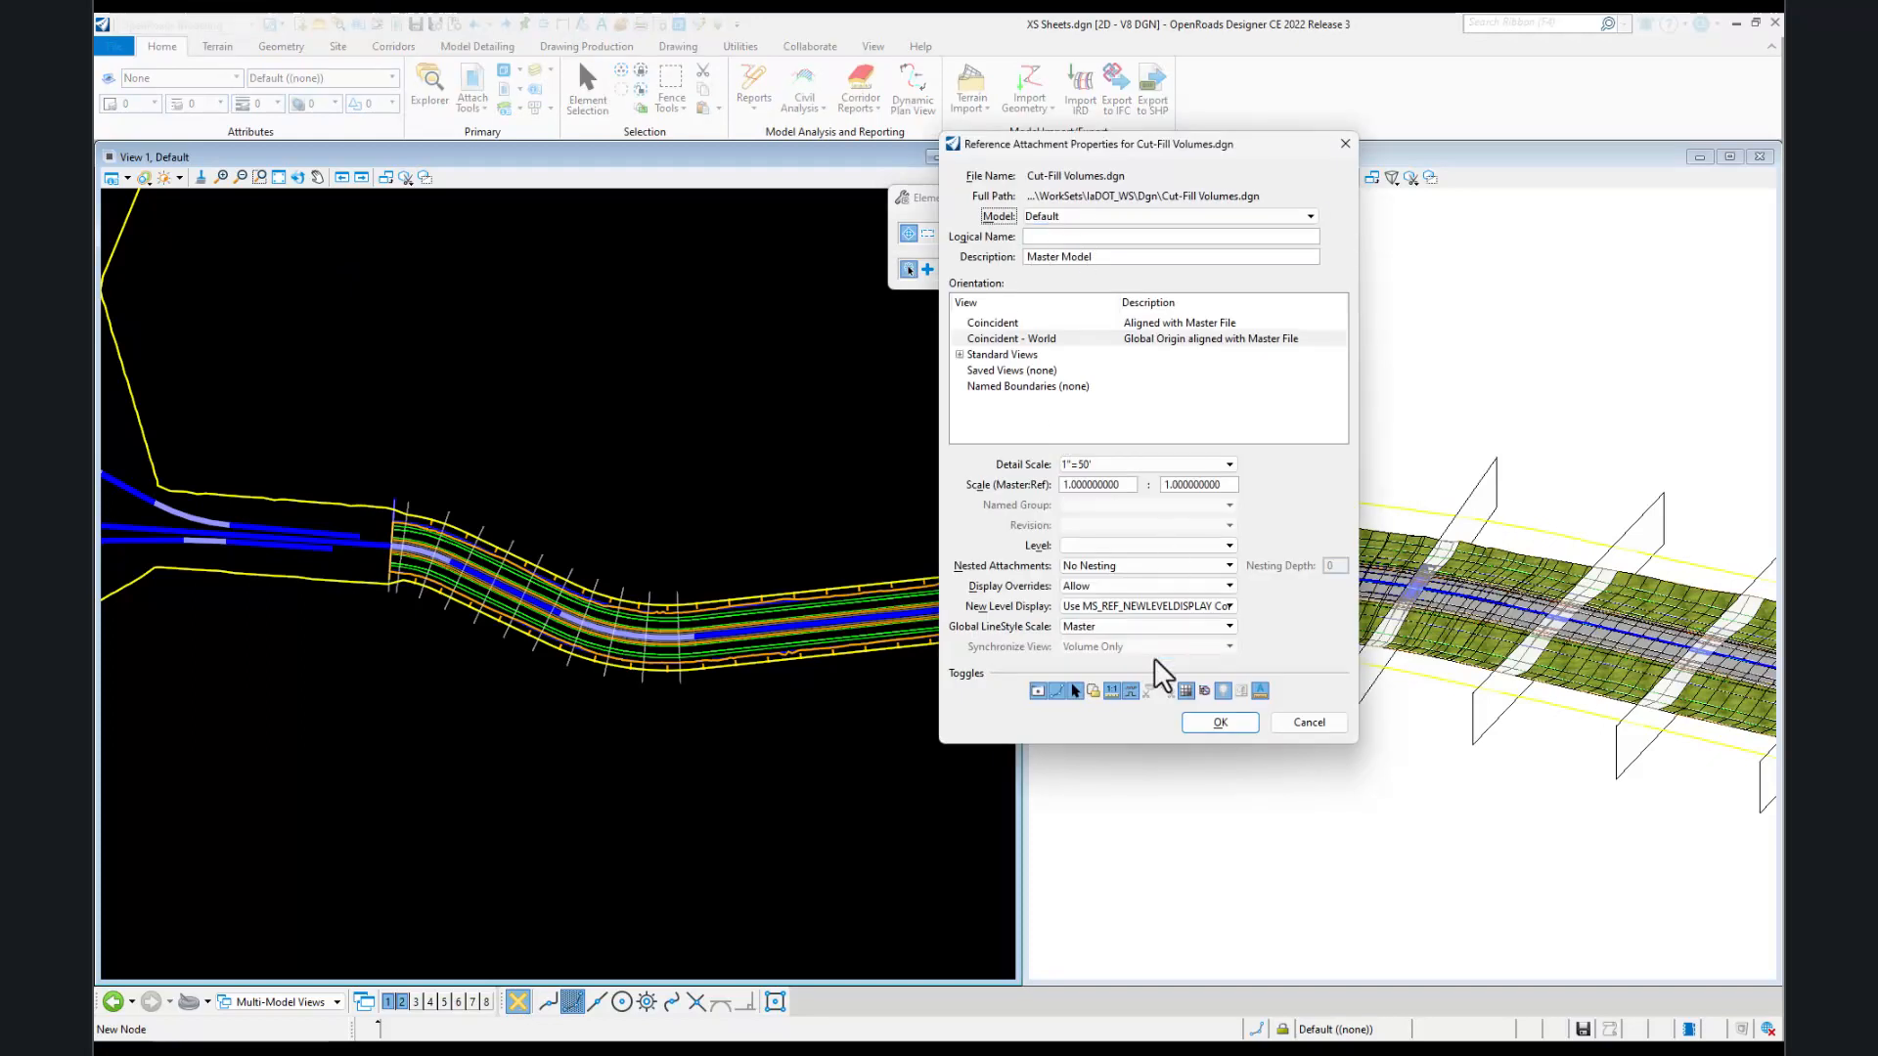
left_click(1219, 722)
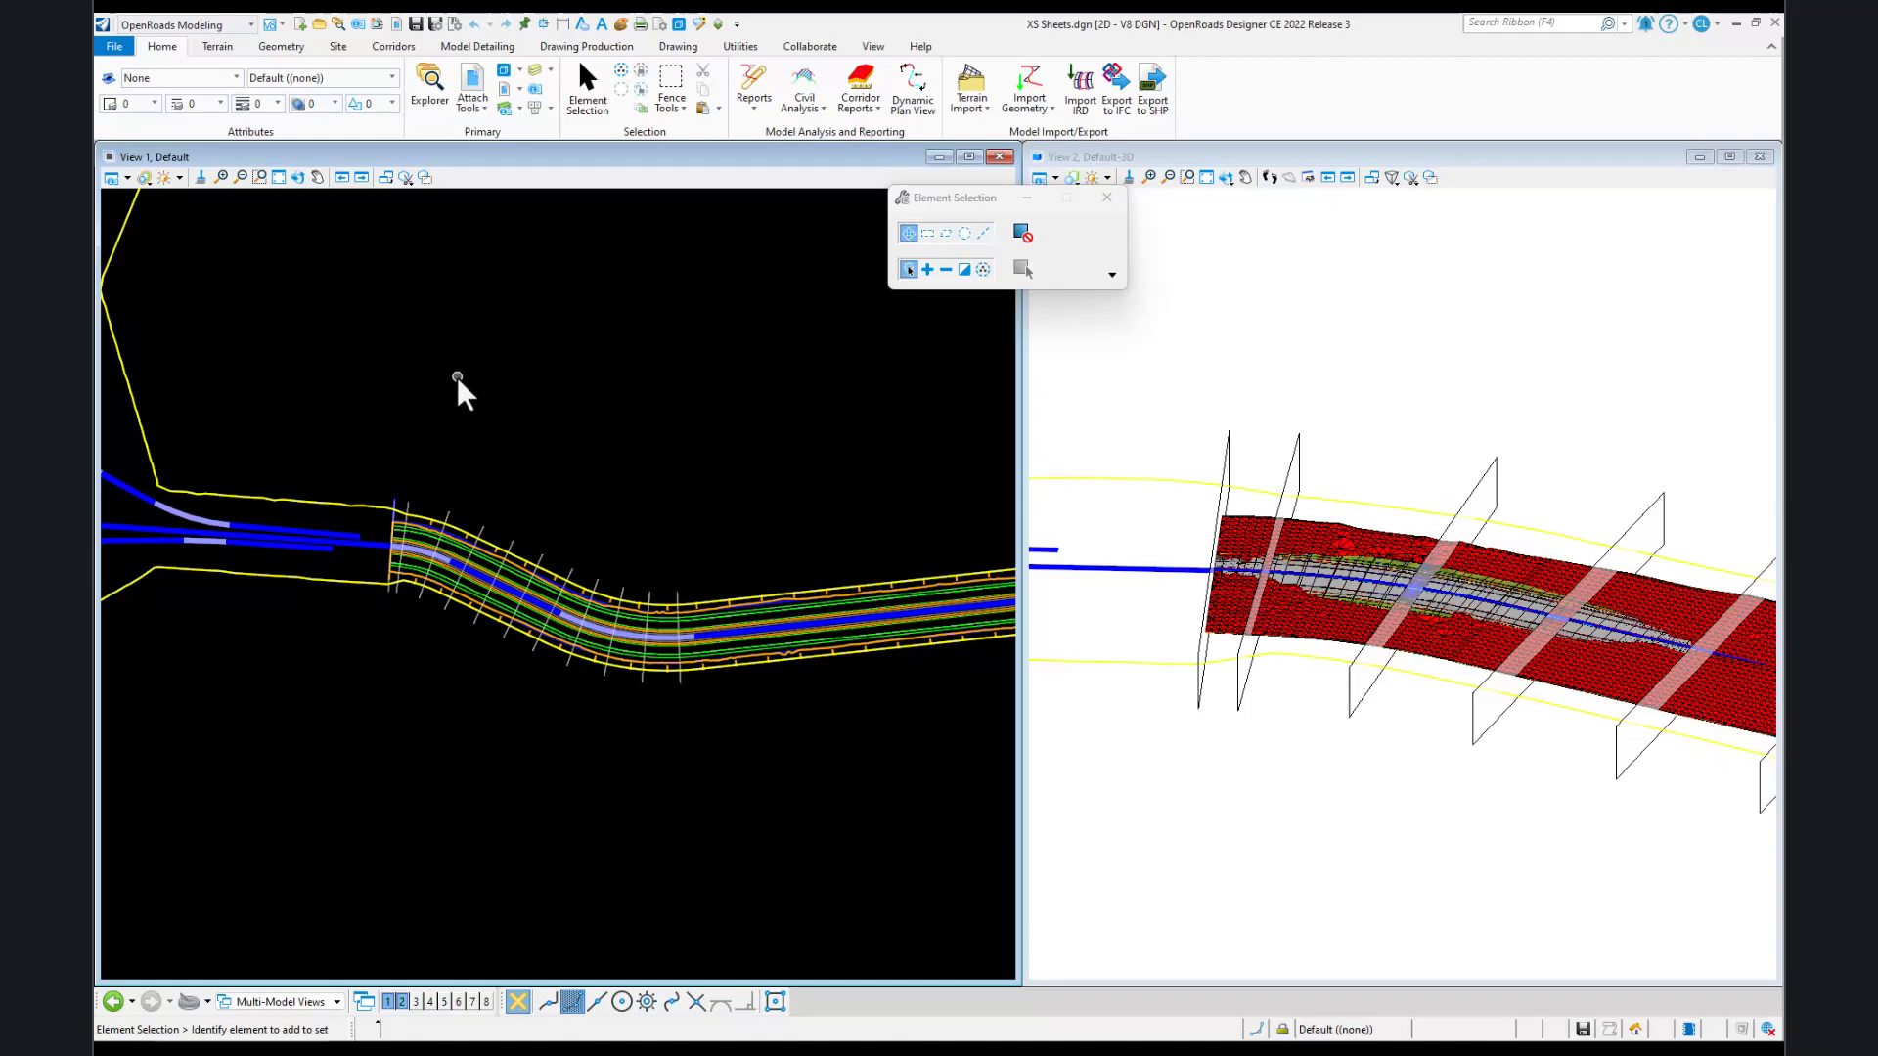
- Inspect the End Area Volume XML property of the 120+00.00 cross-section named boundary, then clear the selection
left_click(357, 27)
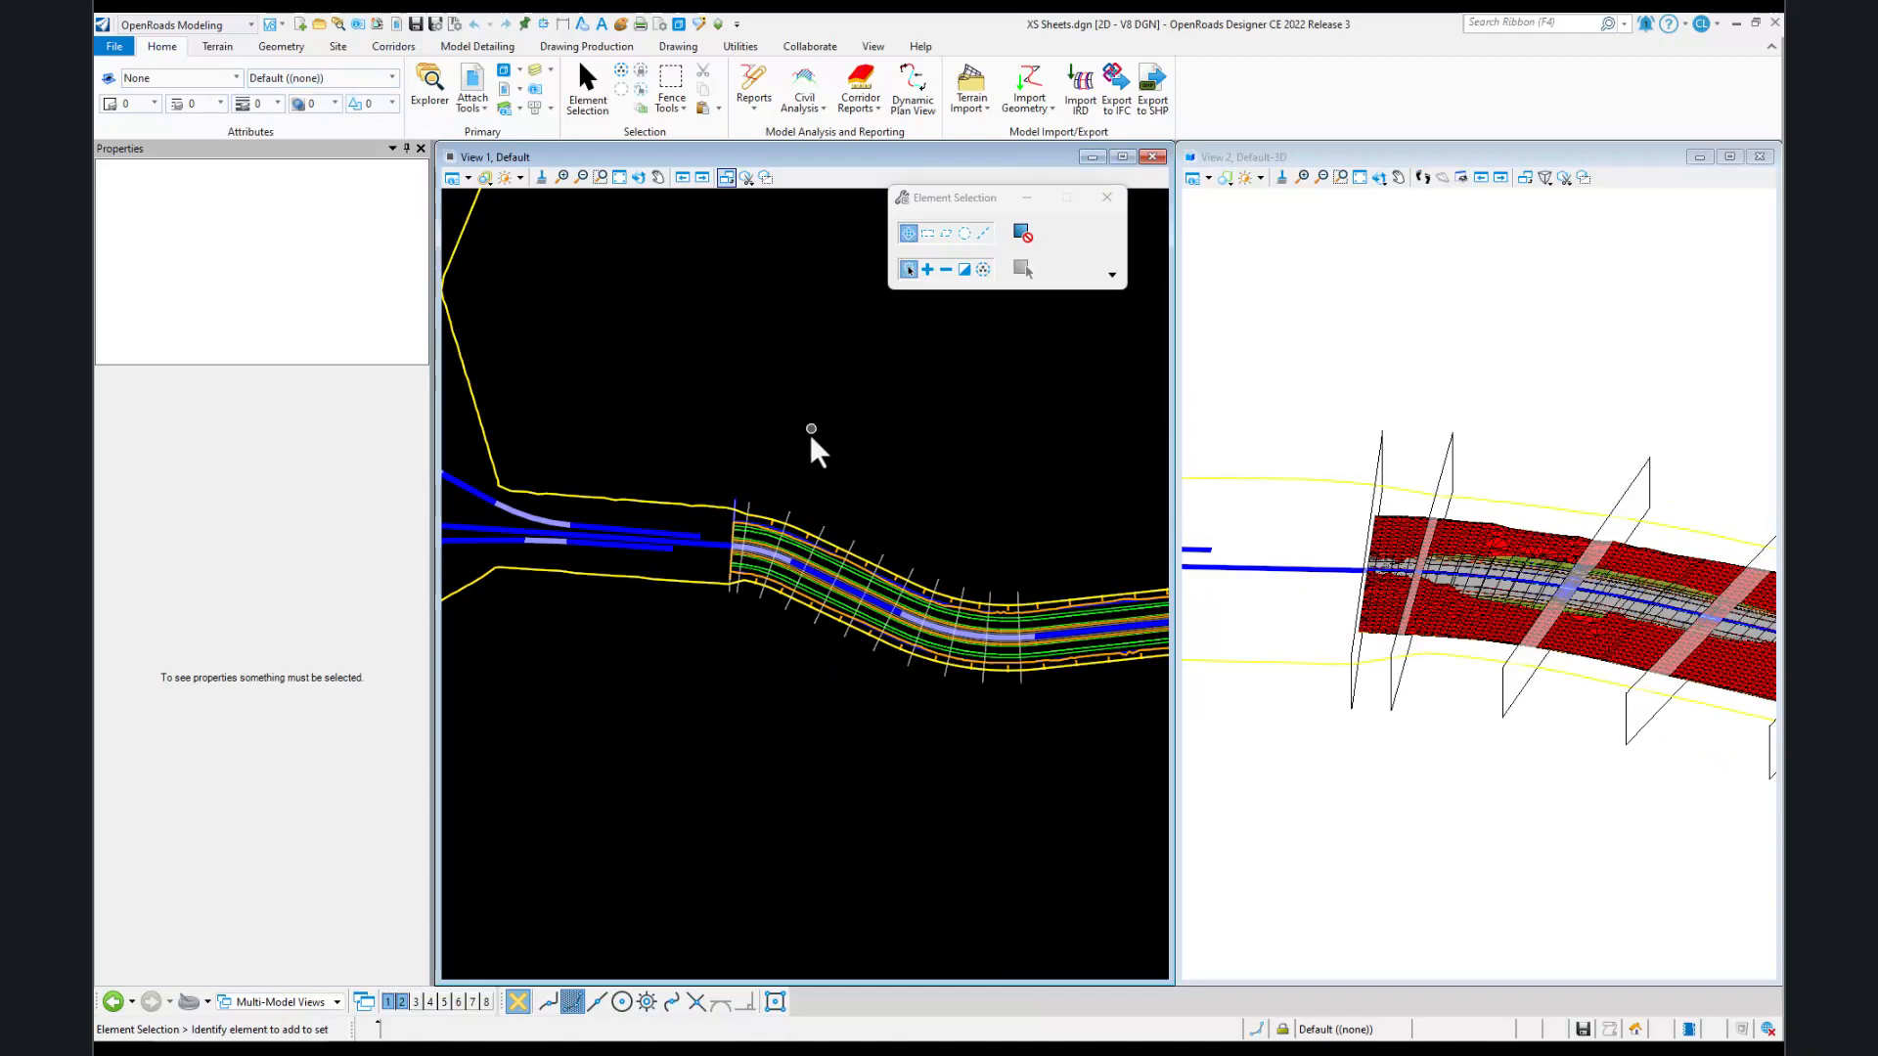
left_click(788, 528)
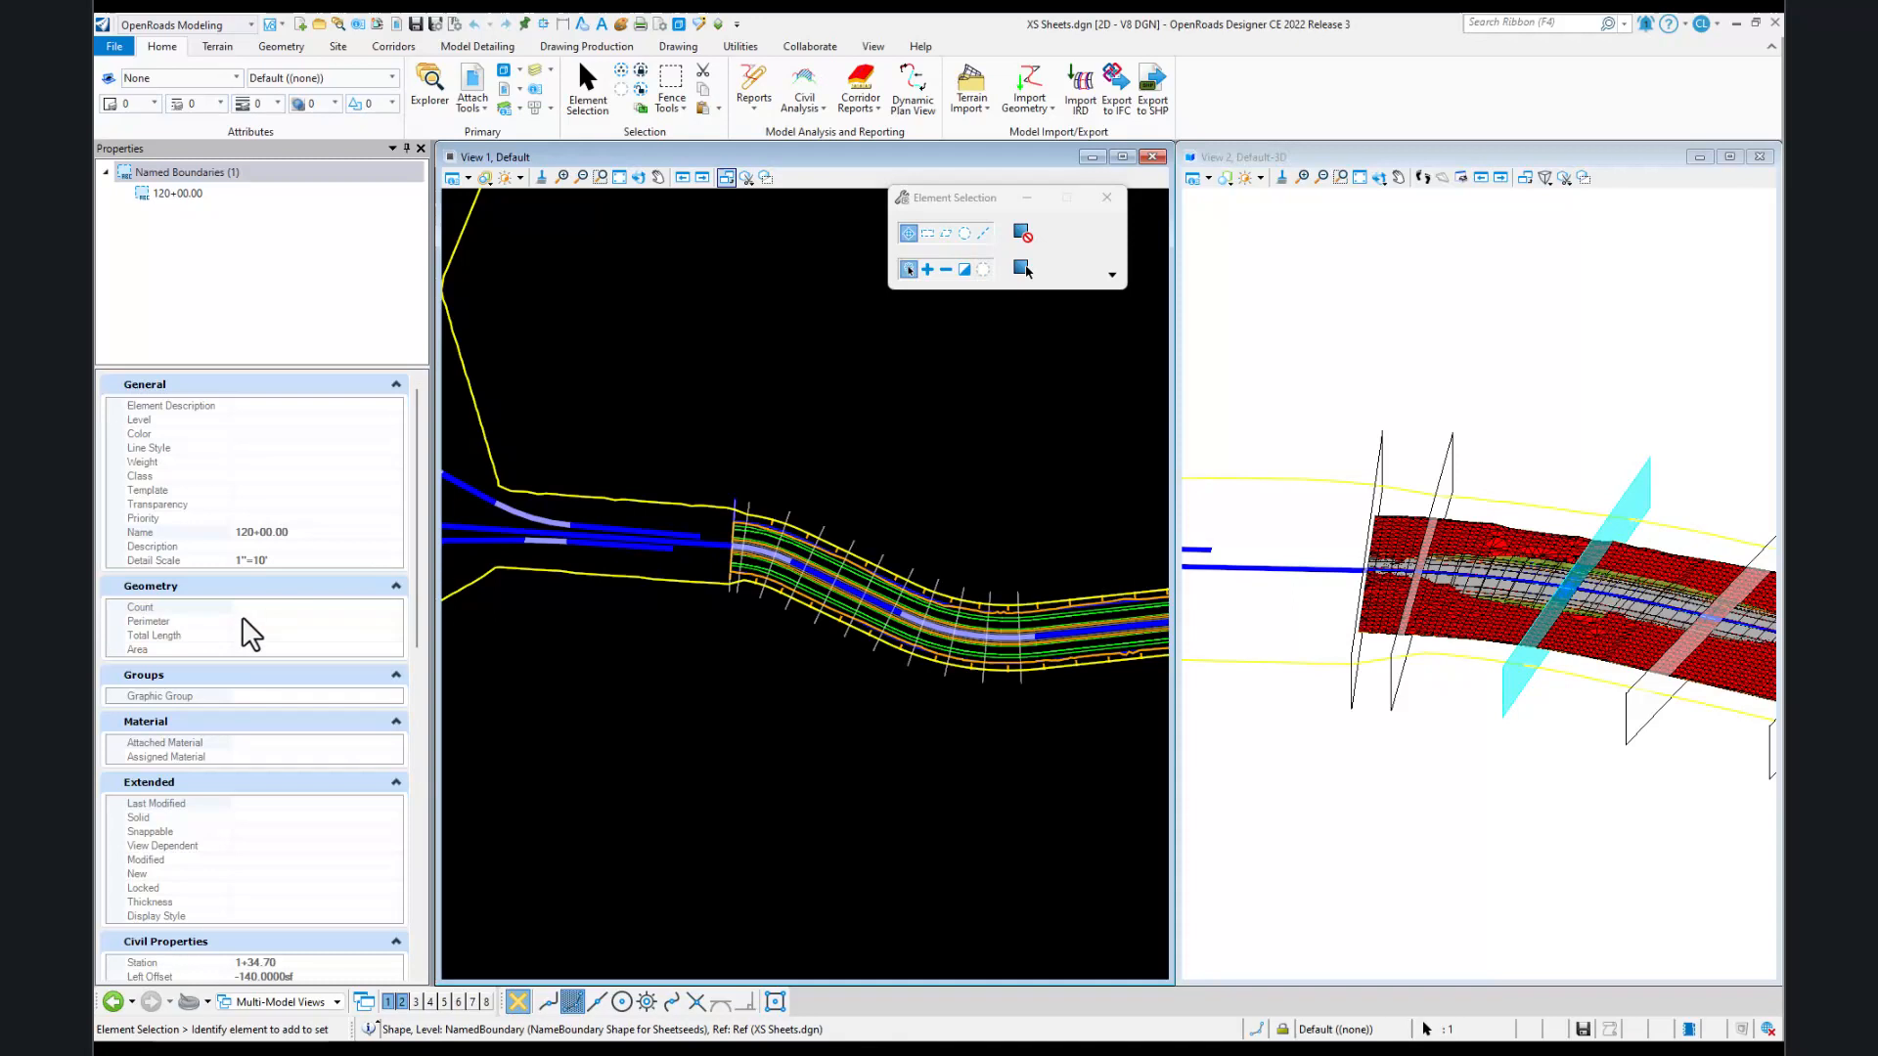
left_click(189, 194)
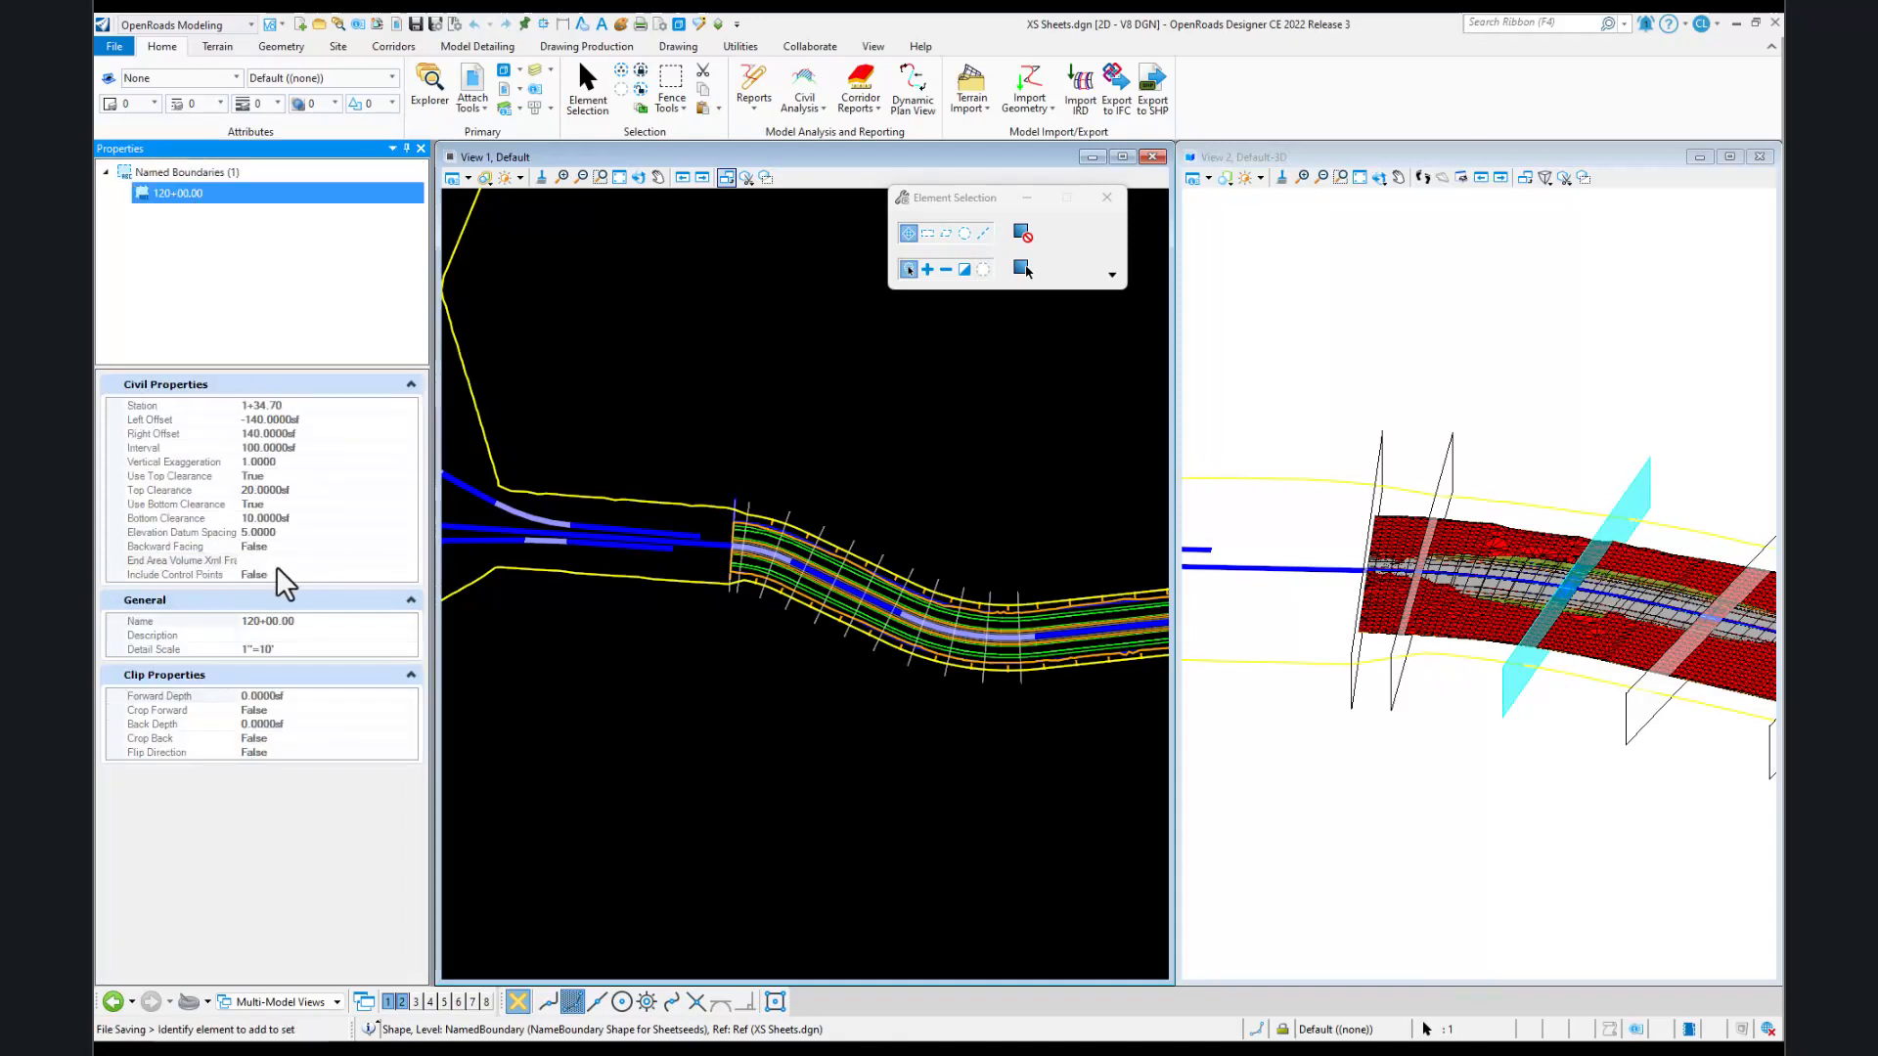
left_click(279, 561)
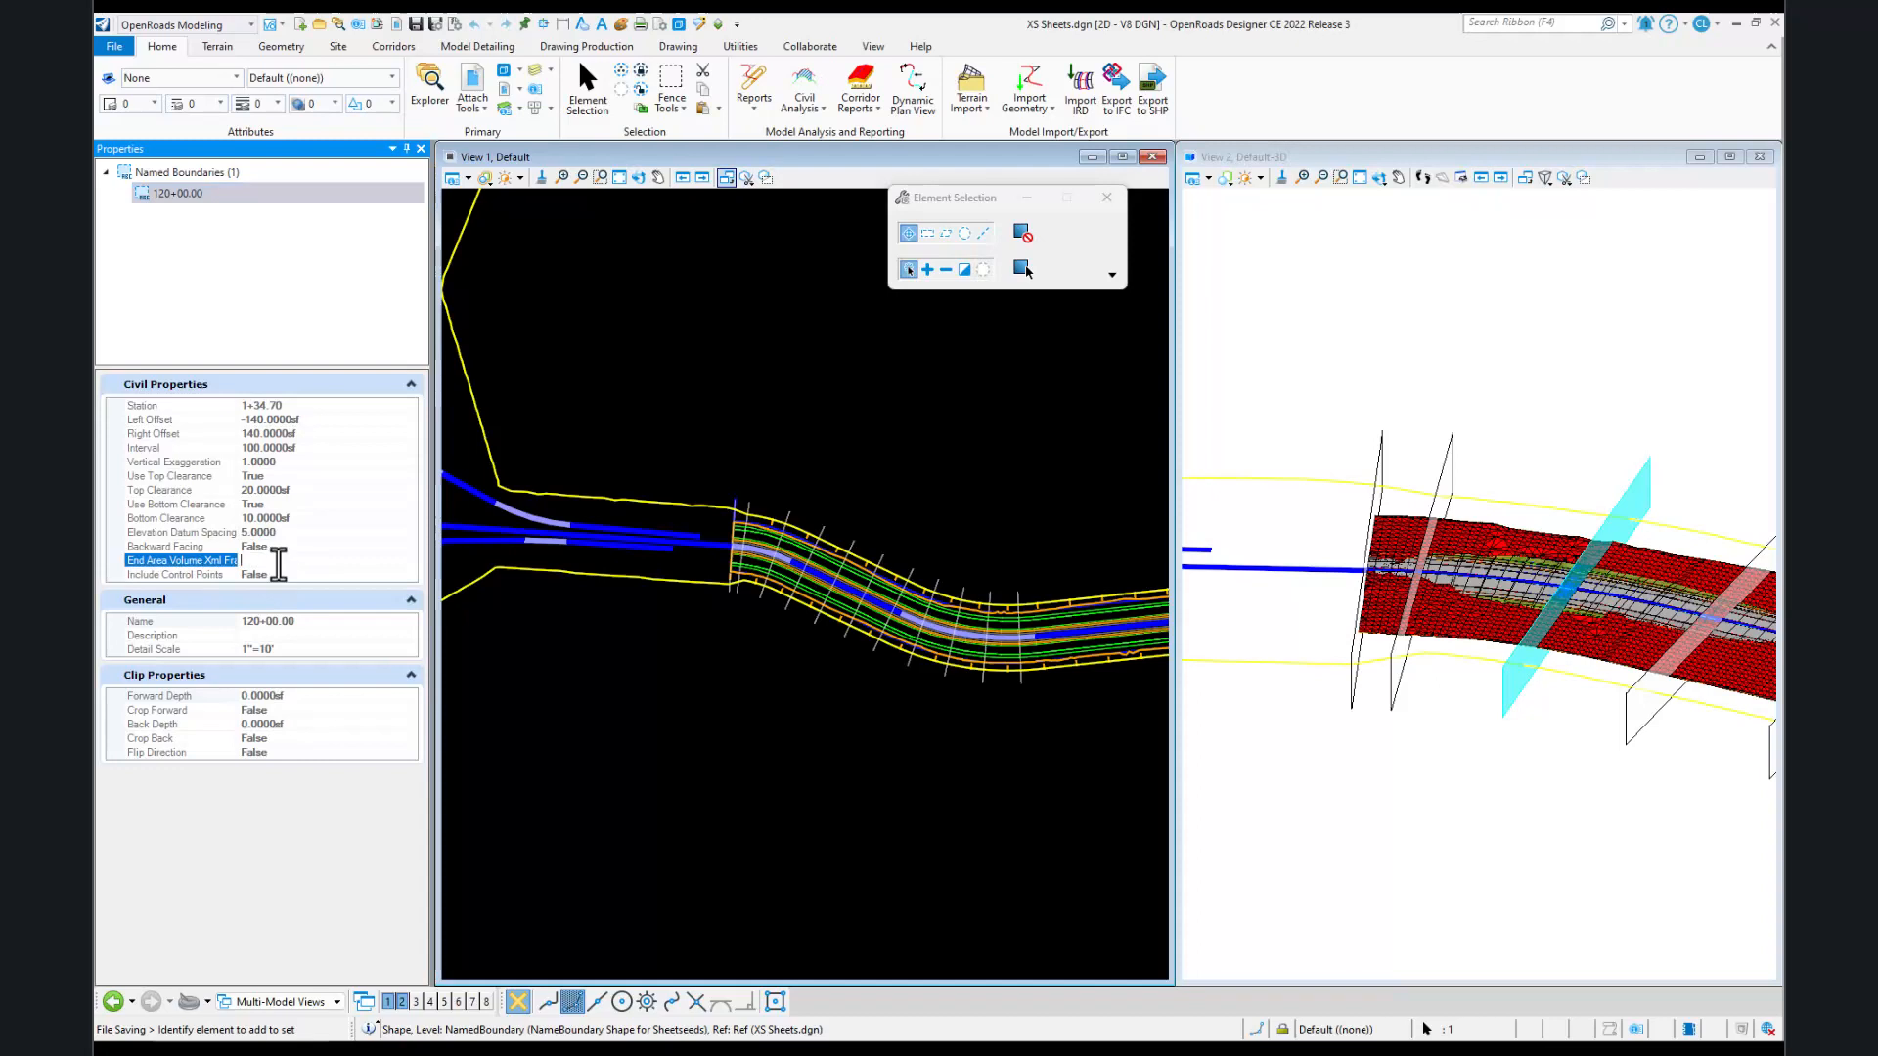
left_click(759, 418)
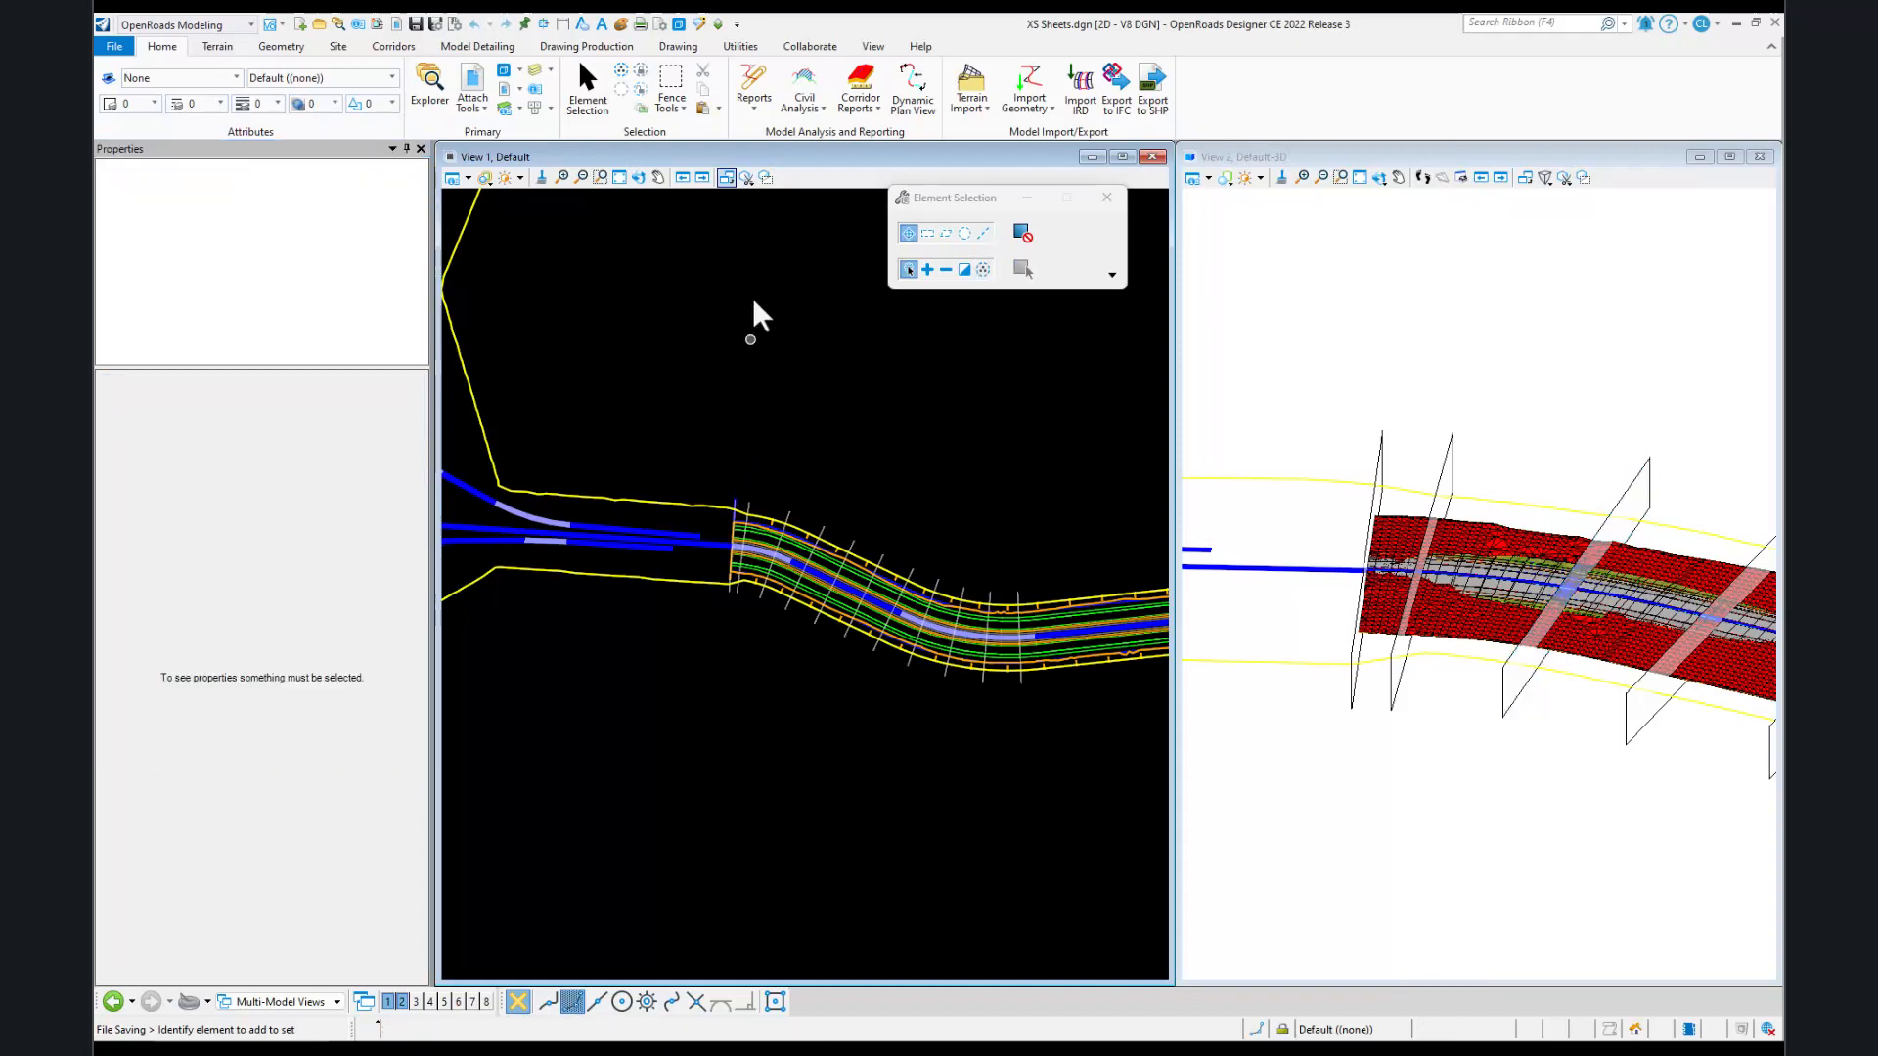
- Generate the End Area Volumes Report for the Route97_Extension named boundary group without volume exceptions, and close the report
left_click(805, 115)
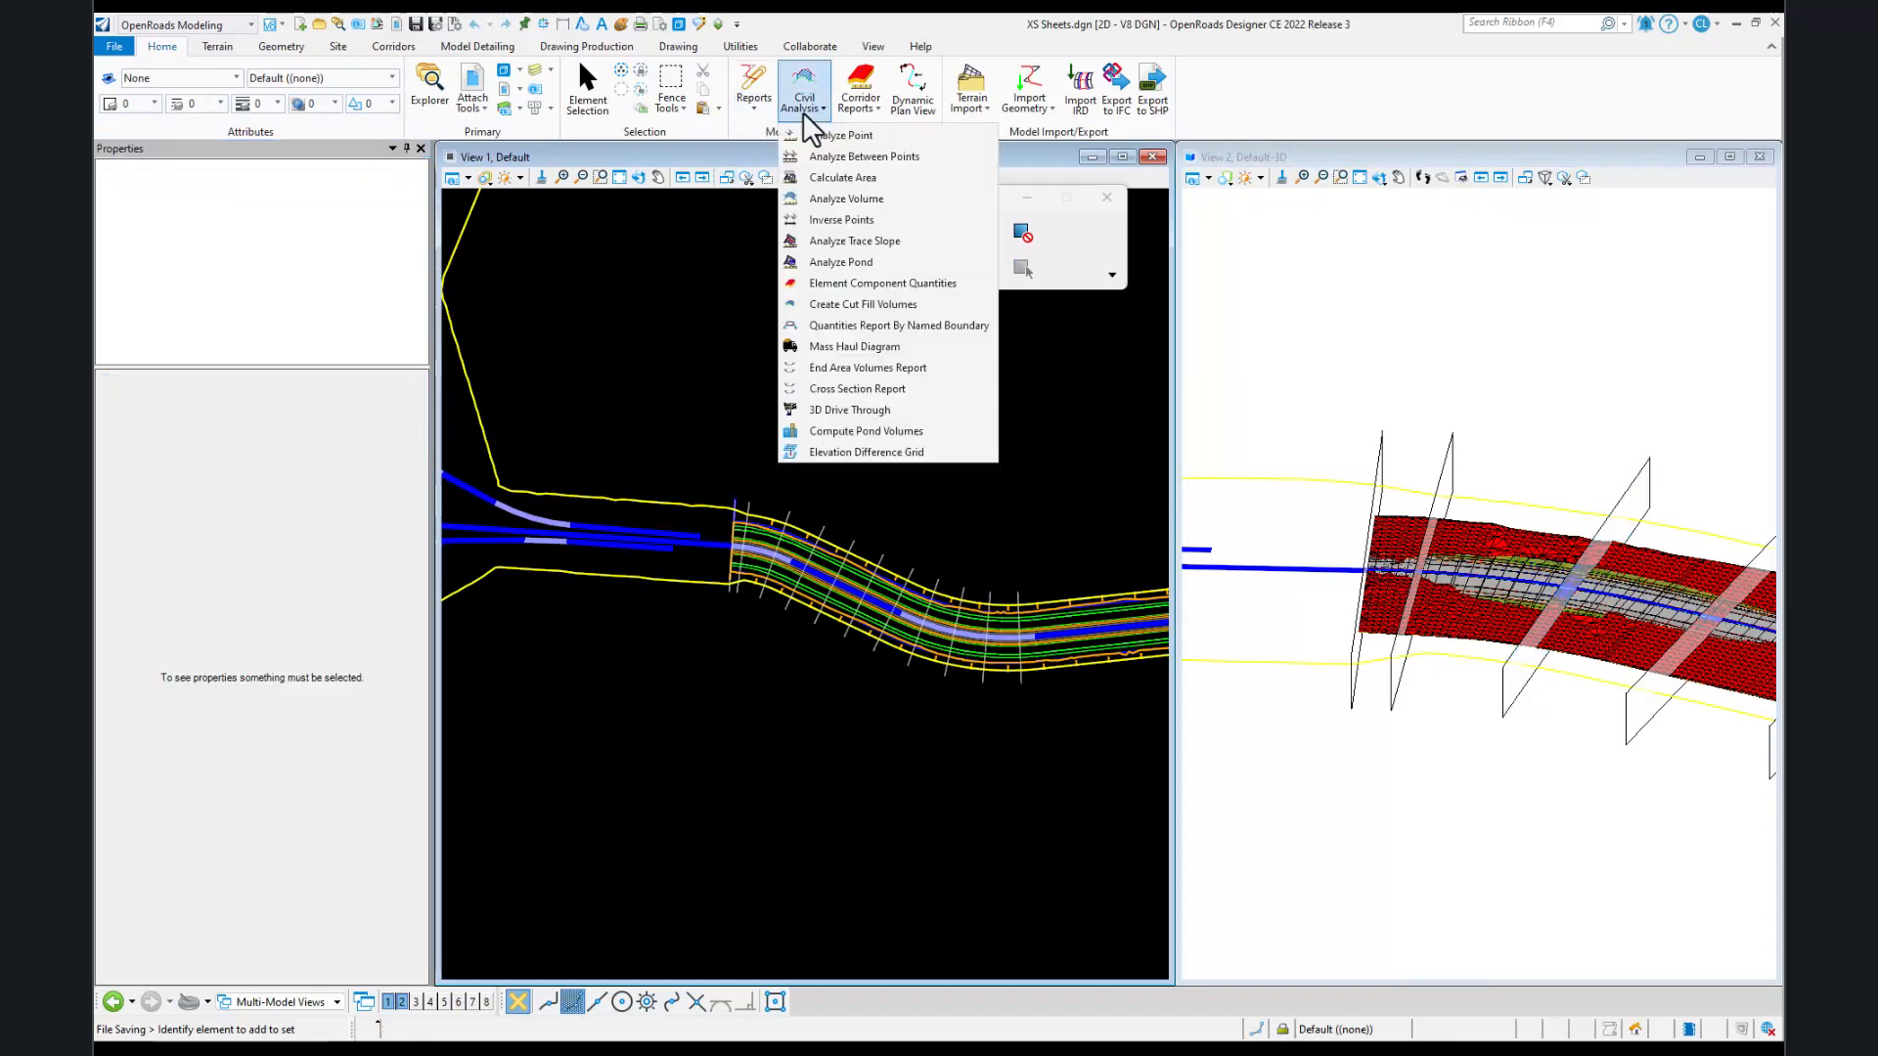
left_click(833, 370)
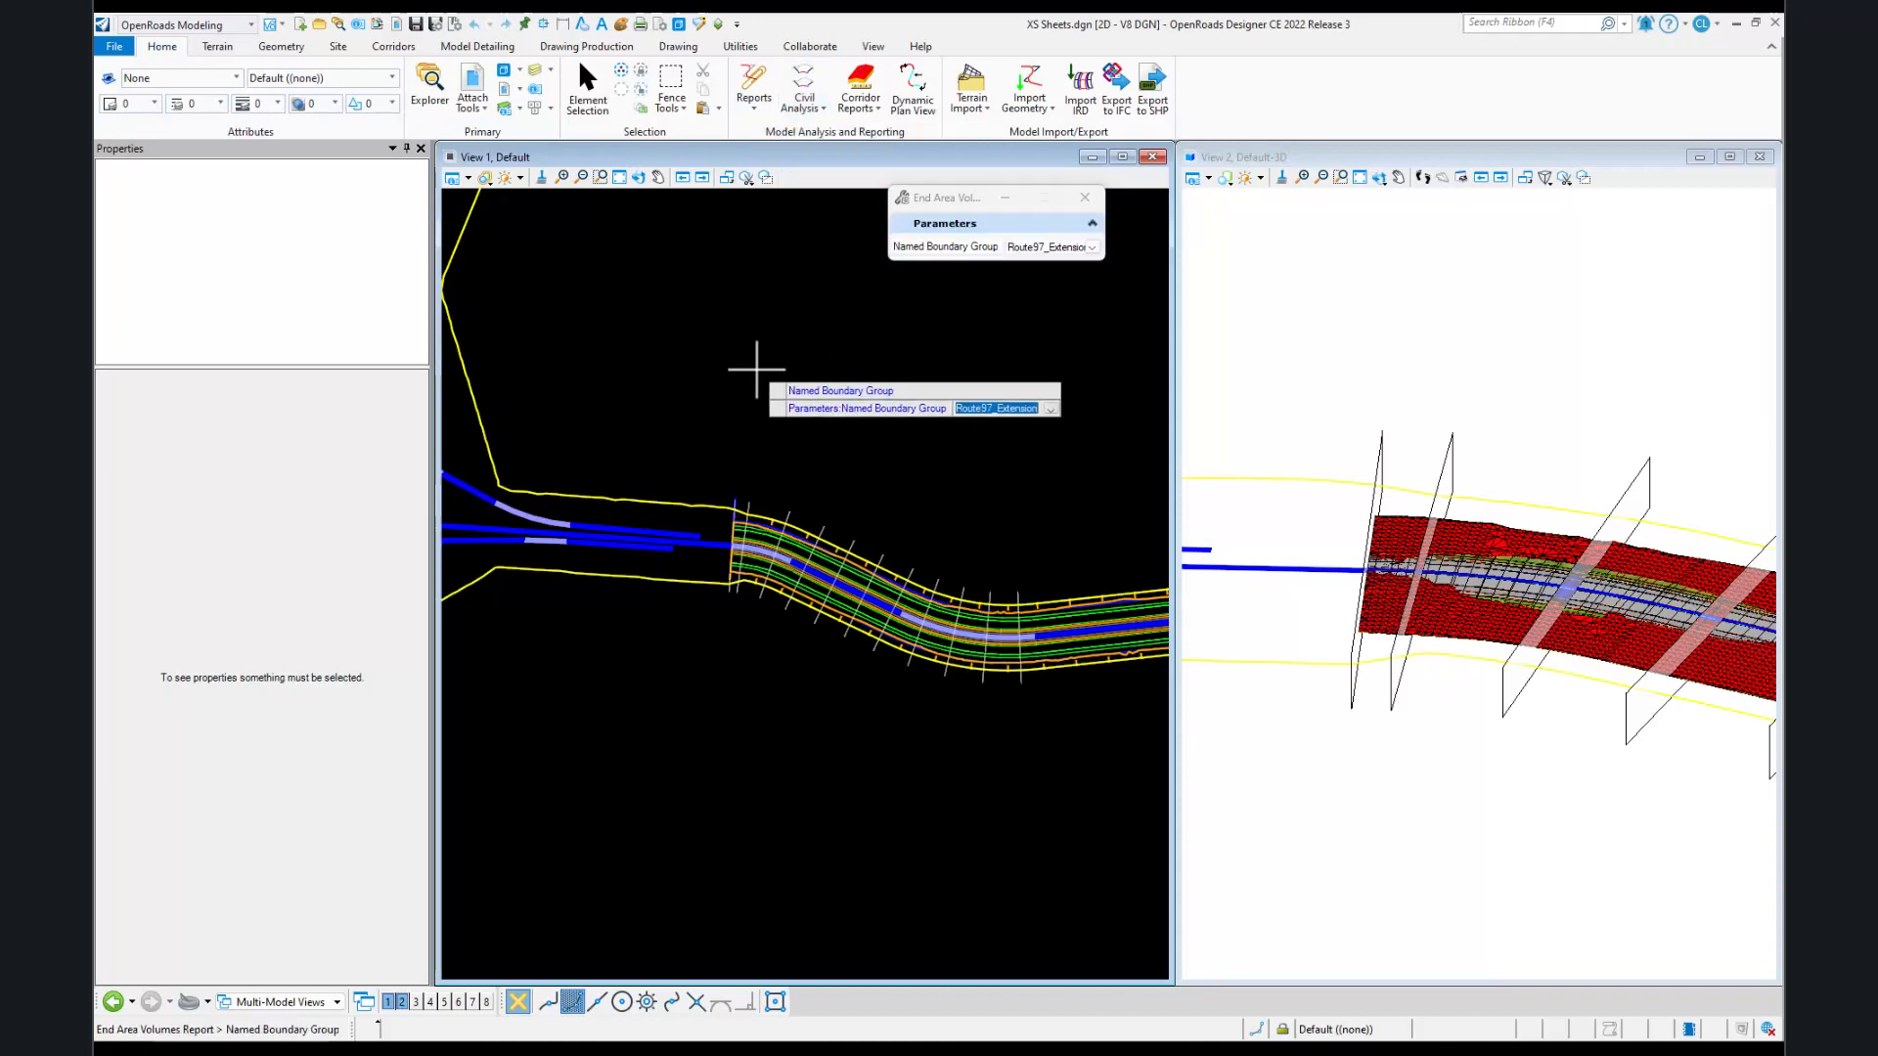
left_click(756, 370)
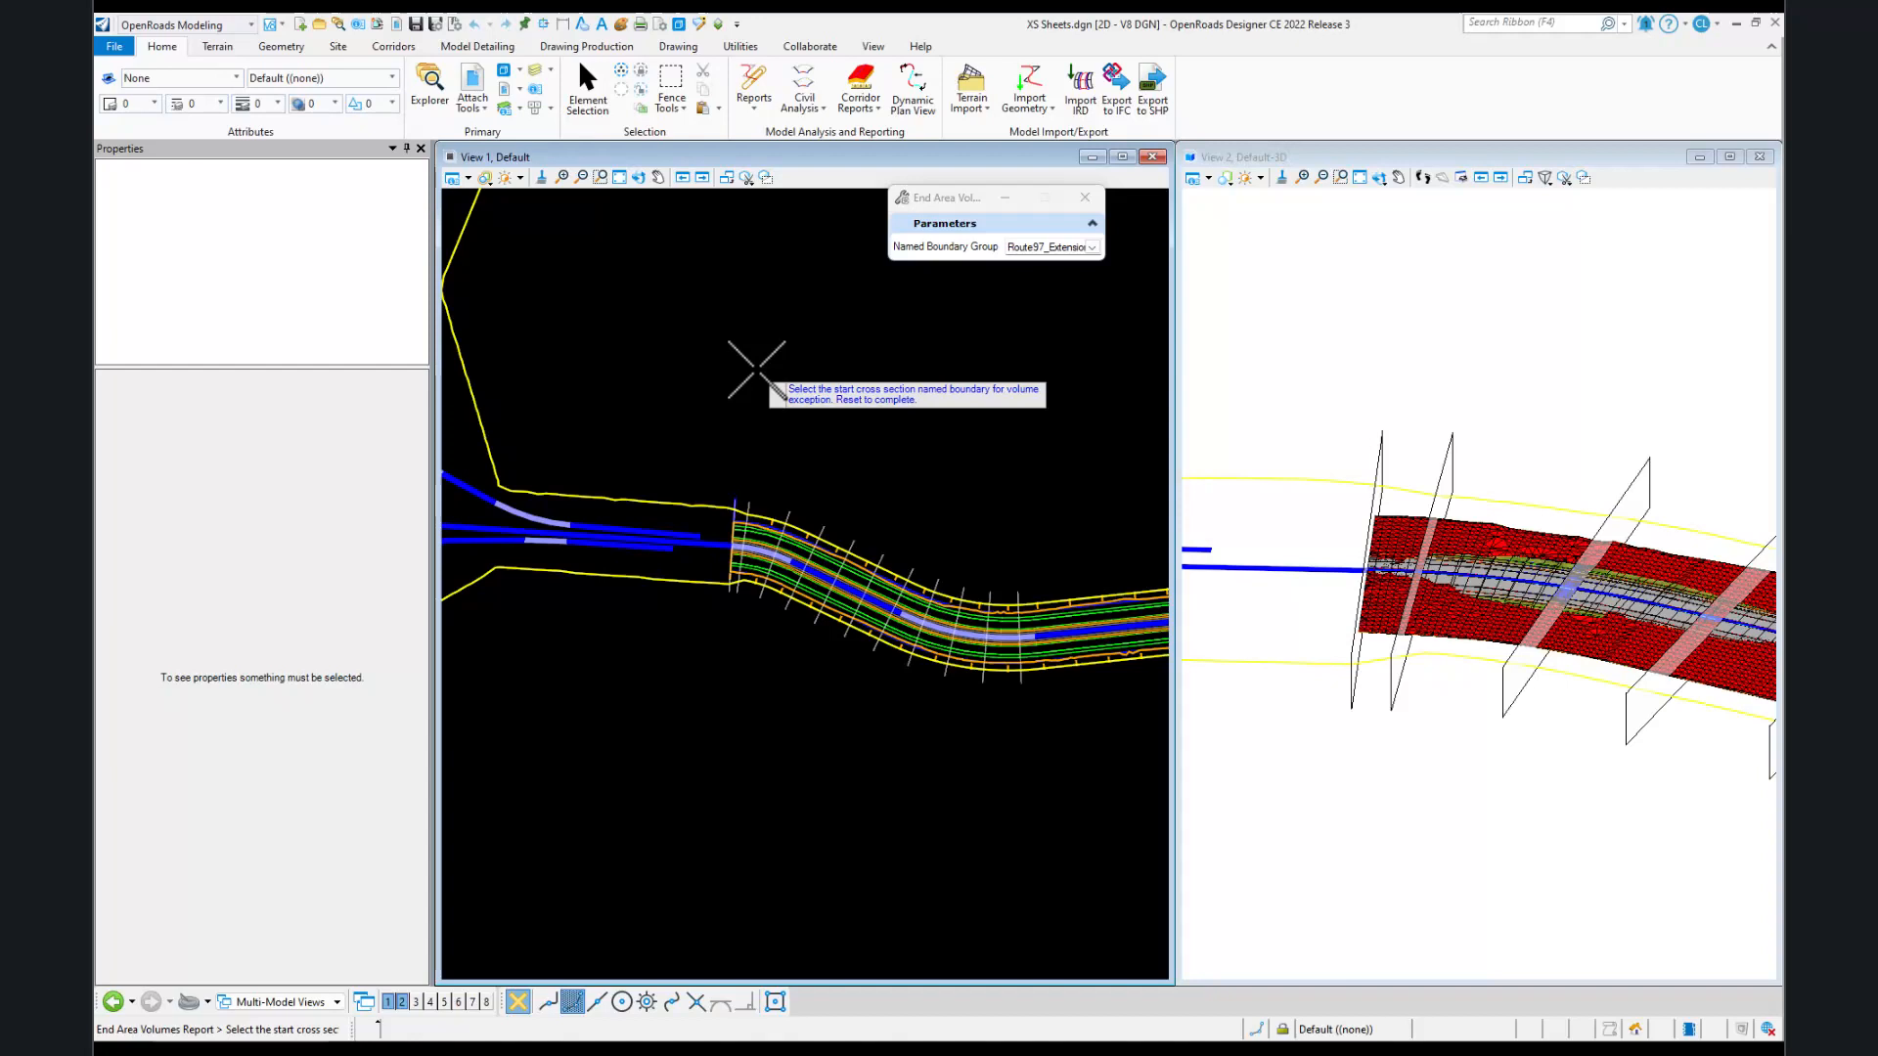
right_click(757, 370)
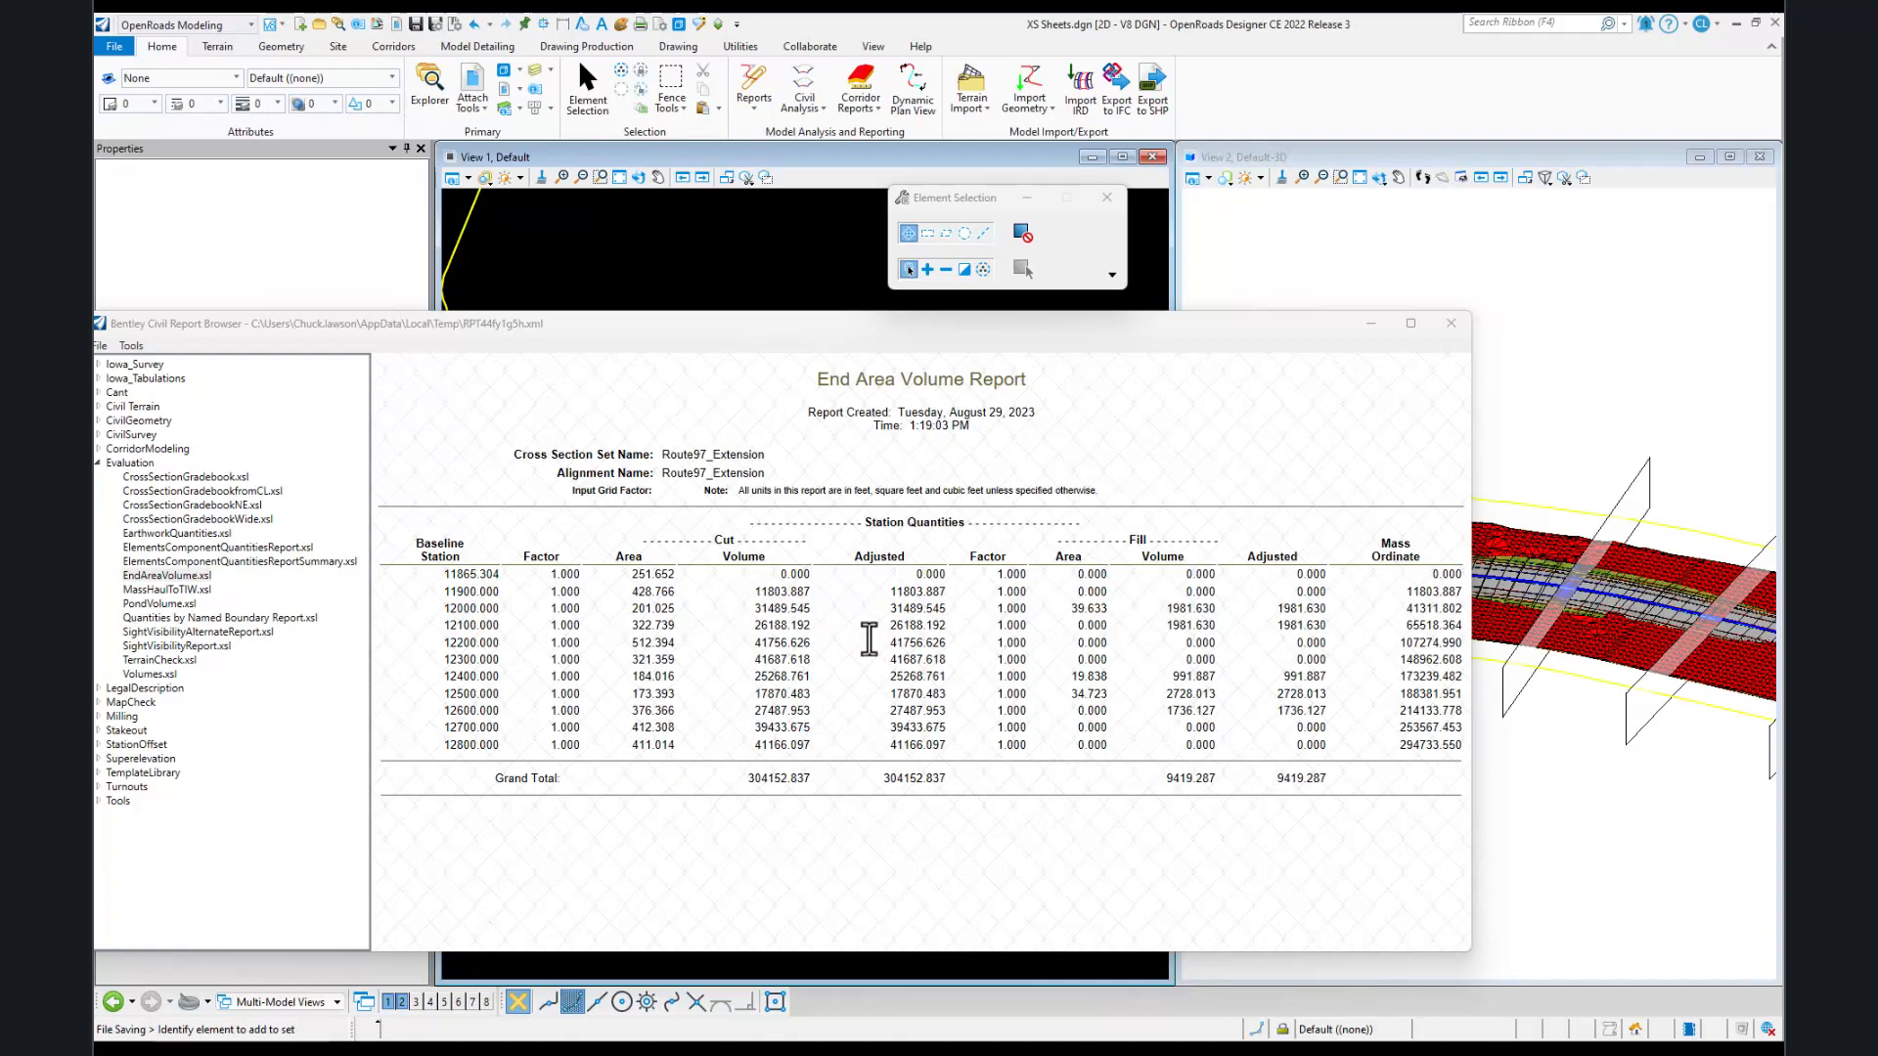
left_click(1451, 324)
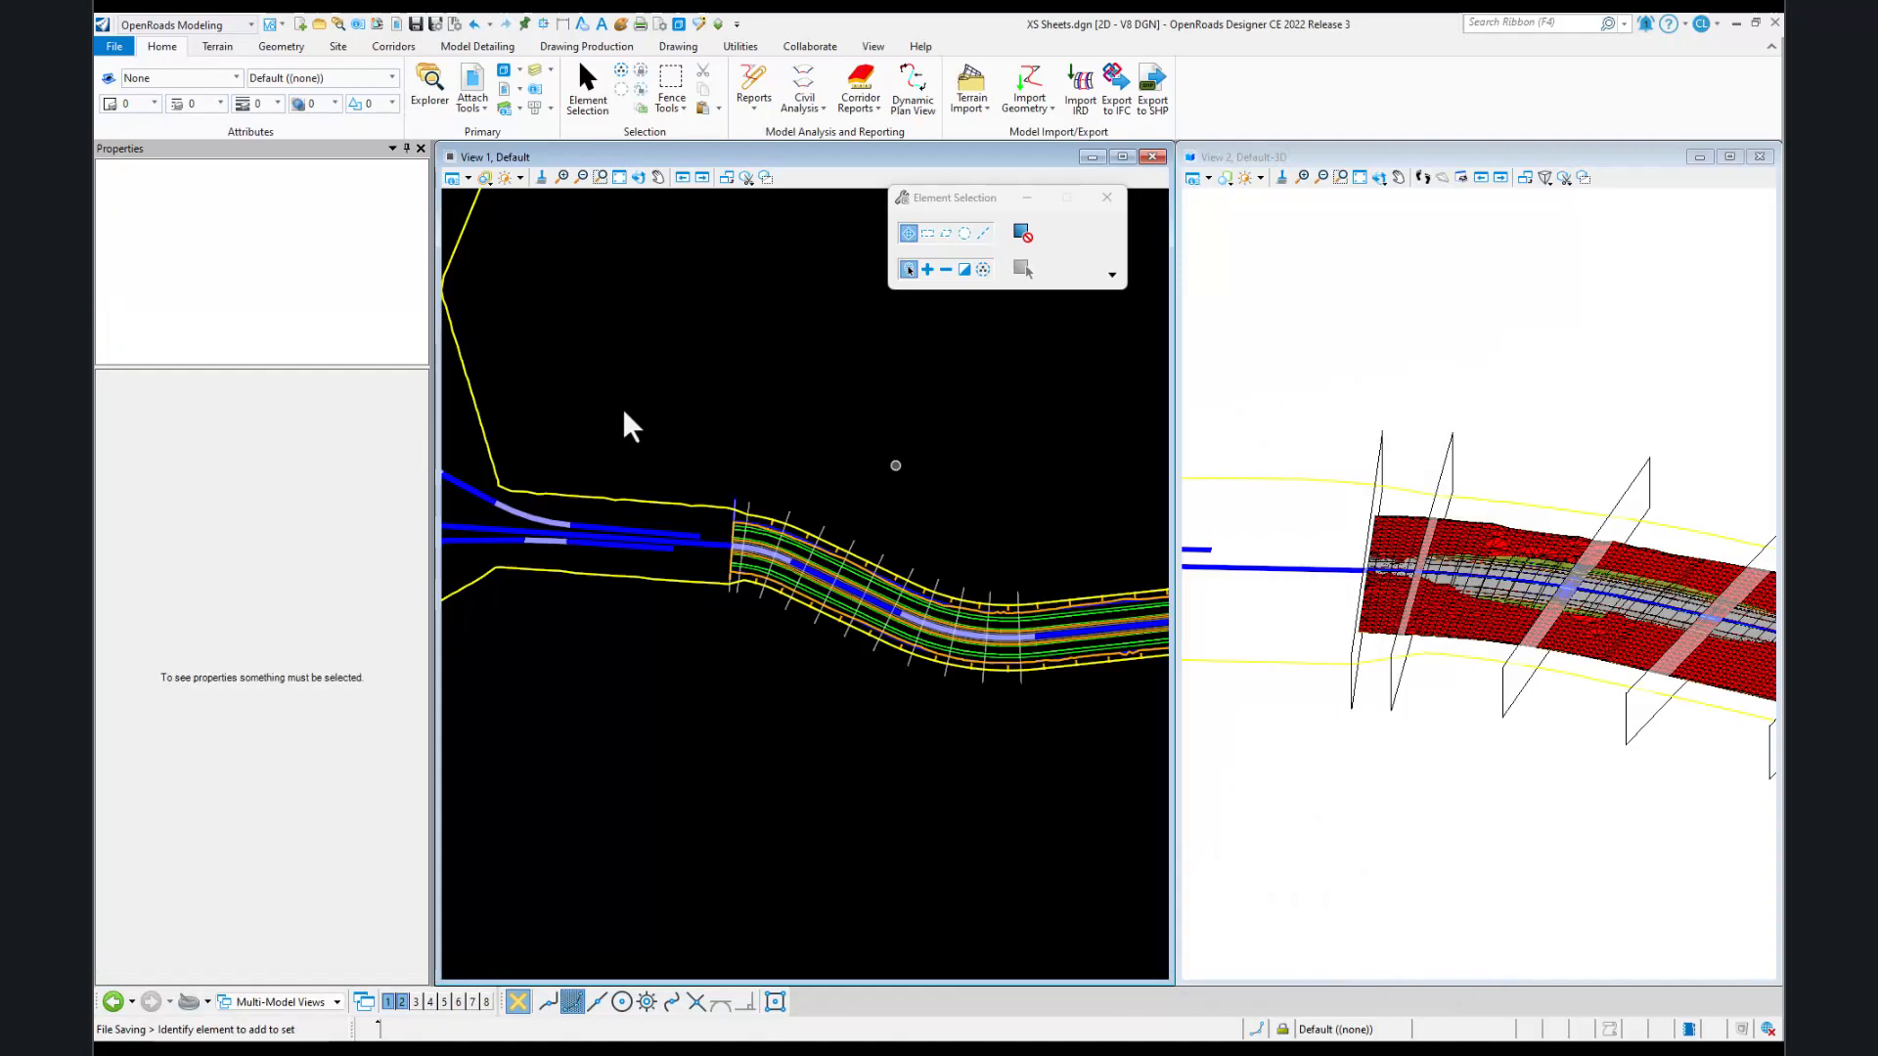
- Recheck the End Area Volume XML property of the 120+00.00 named boundary and close the properties display
left_click(358, 24)
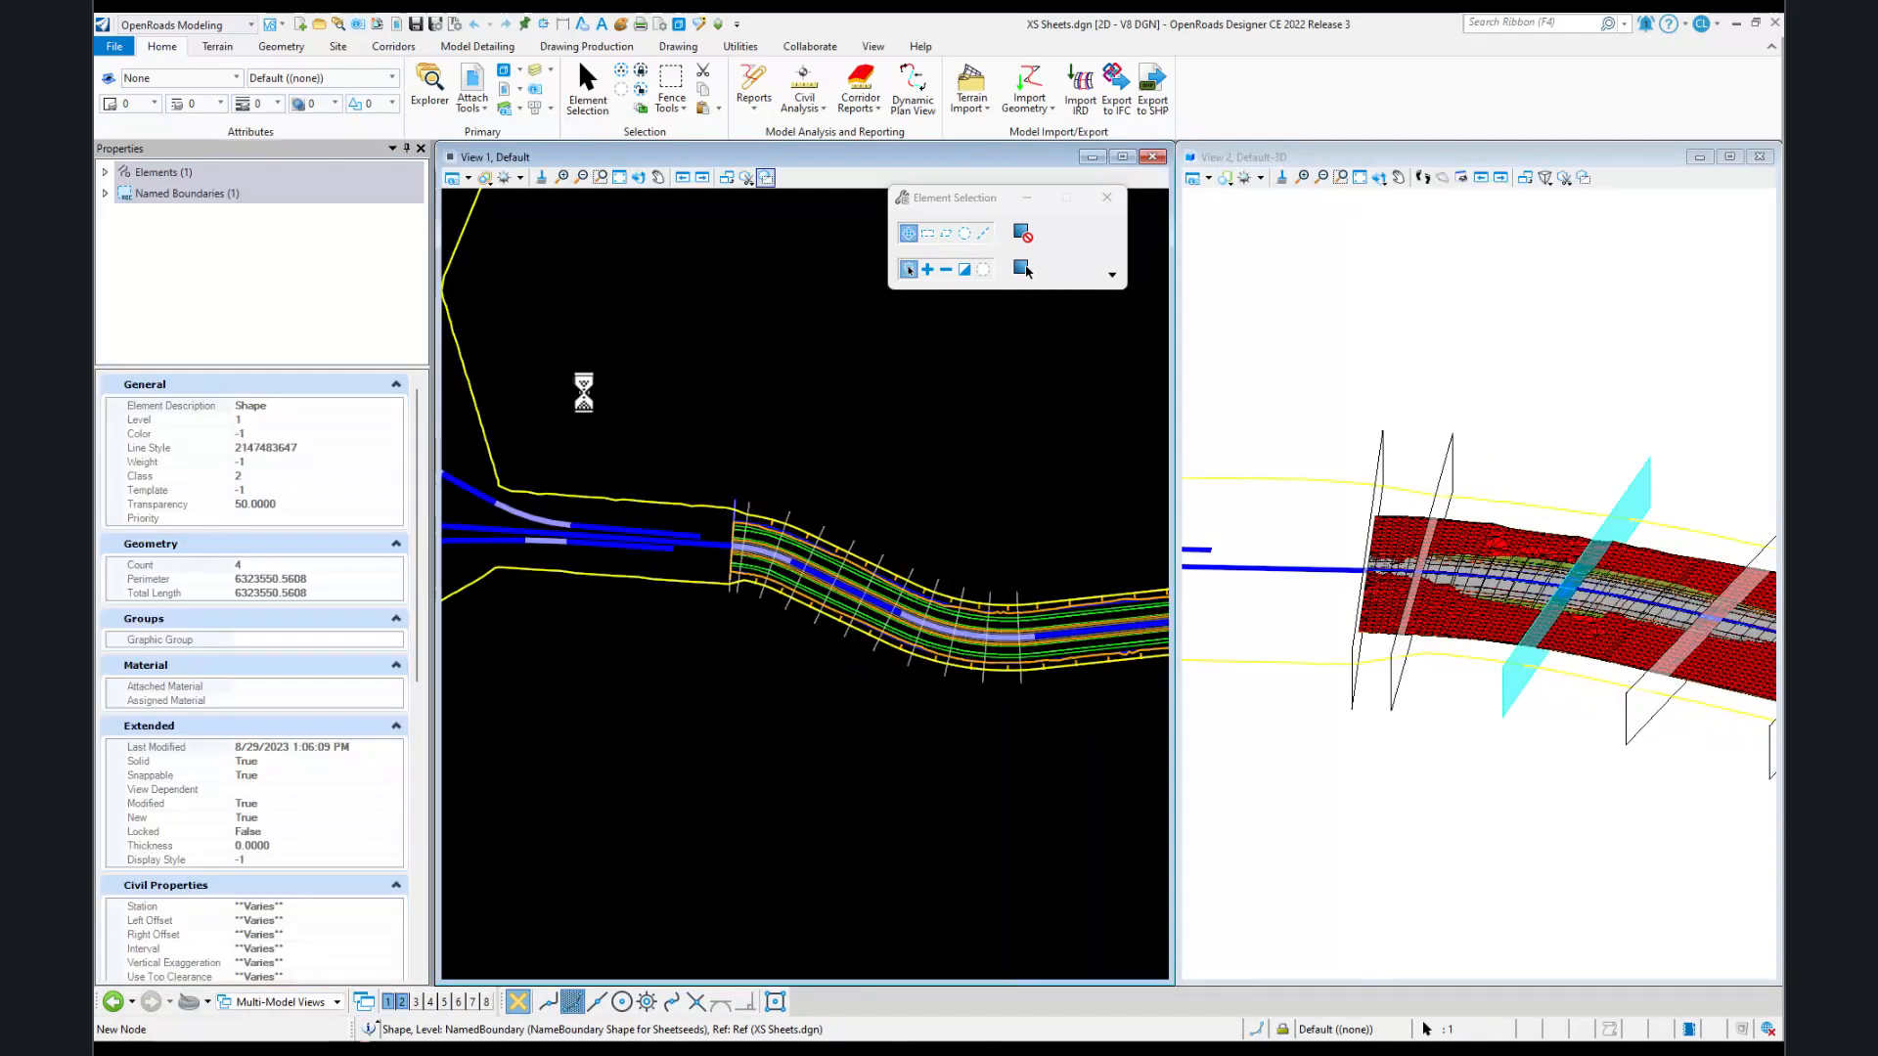
left_click(785, 520)
left_click(179, 195)
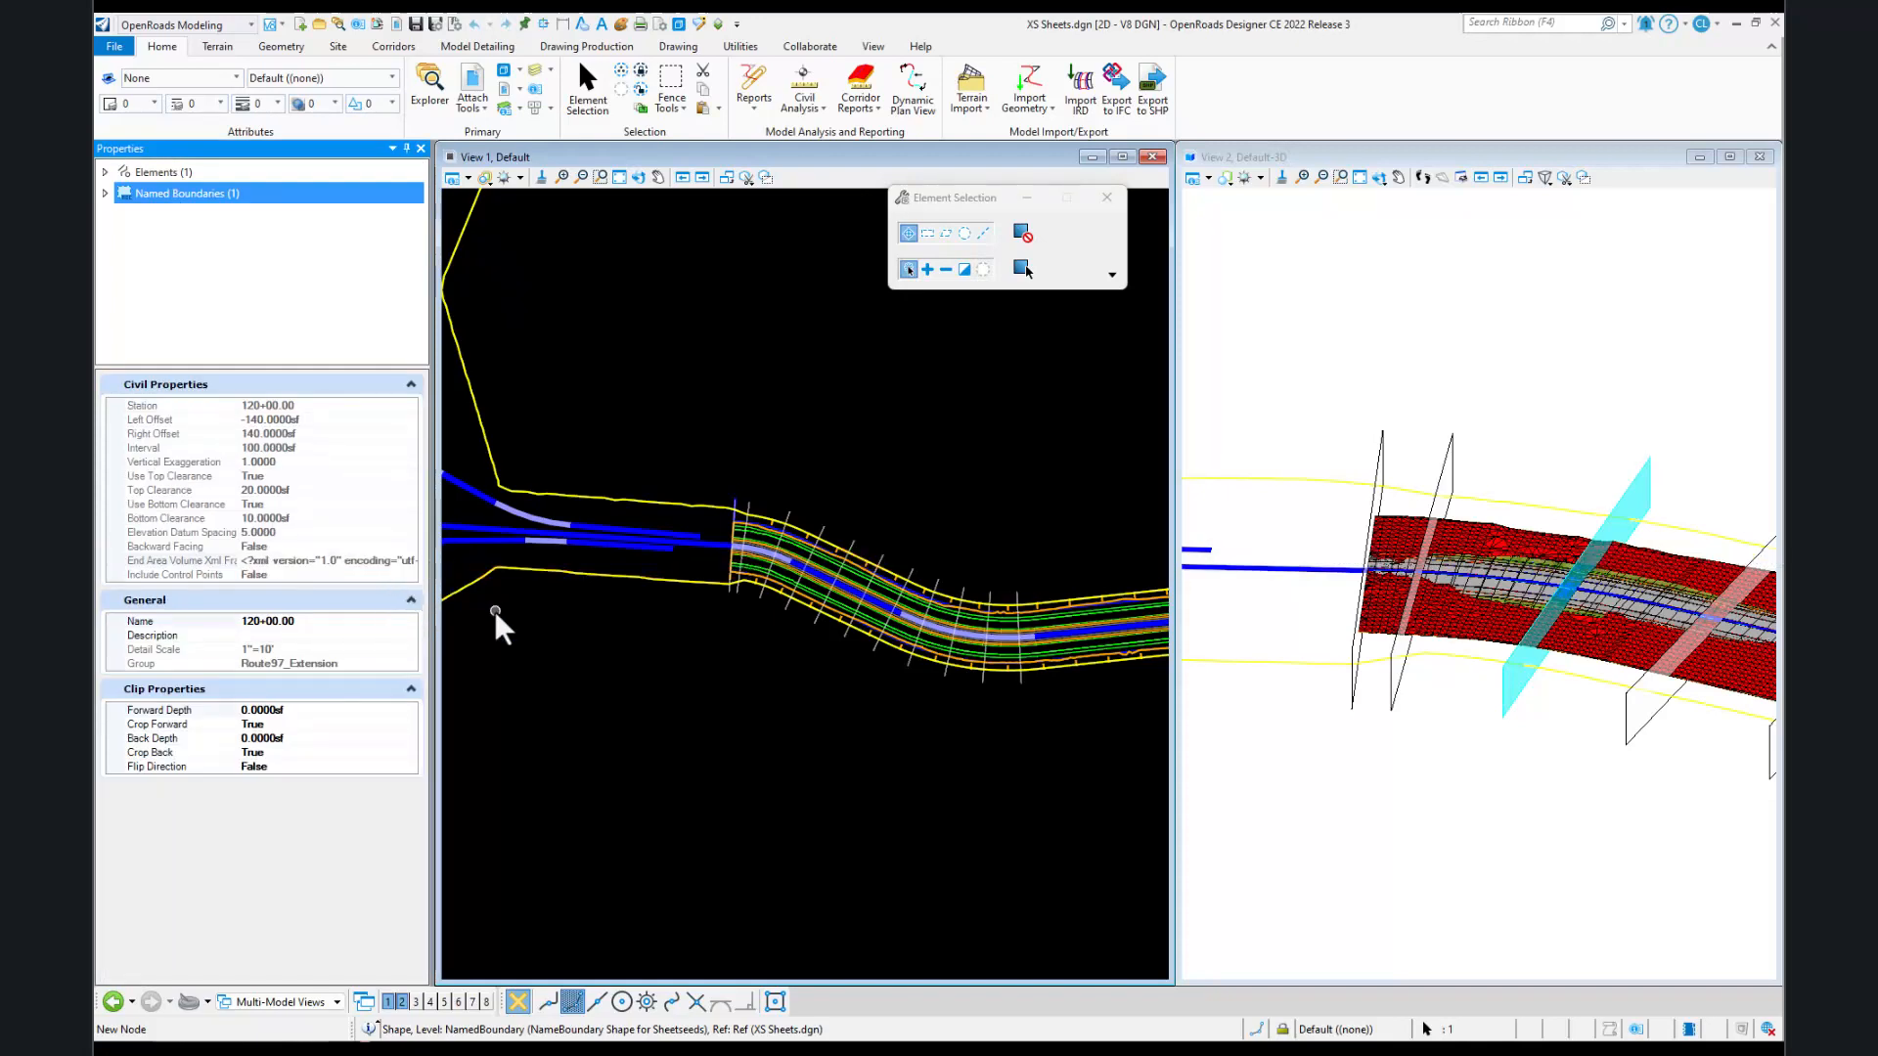
left_click(421, 149)
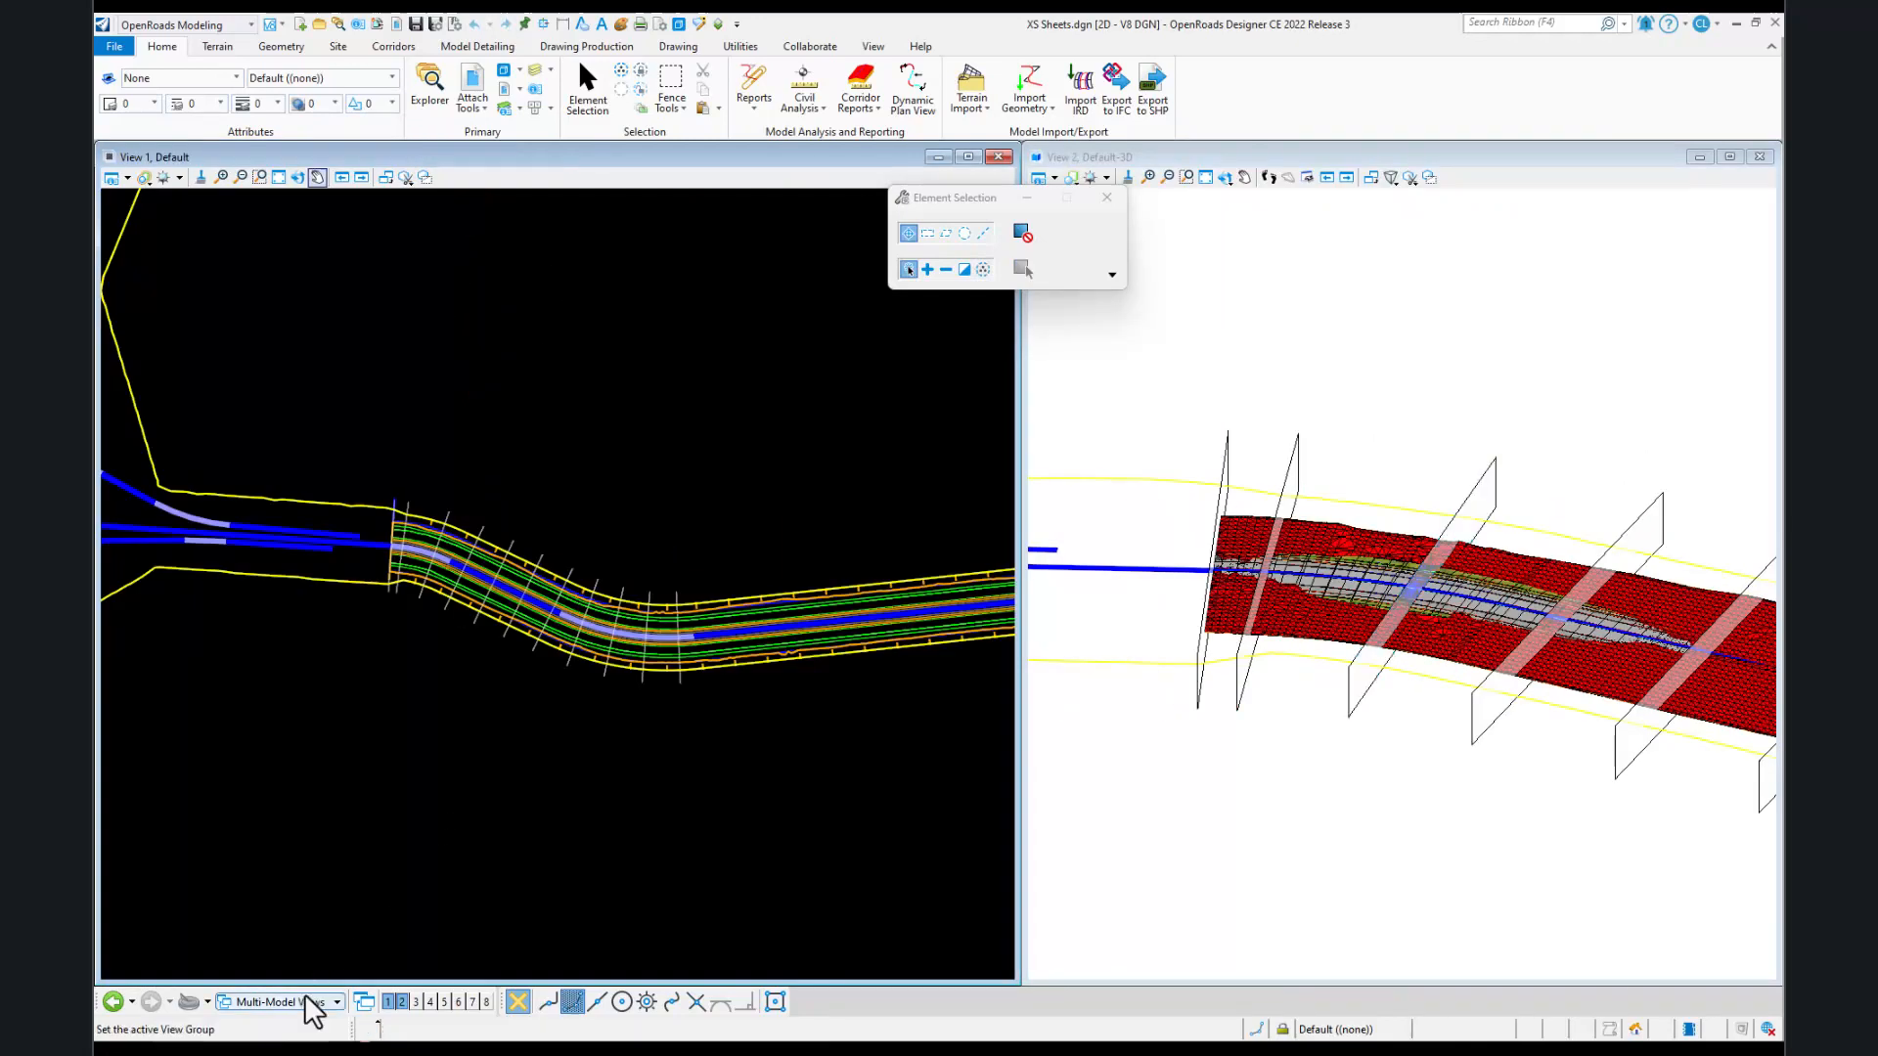
- Open the Route97_Extension - 119+00.00 drawing and set Annotate Drawing Model to cover all drawing models
left_click(312, 1001)
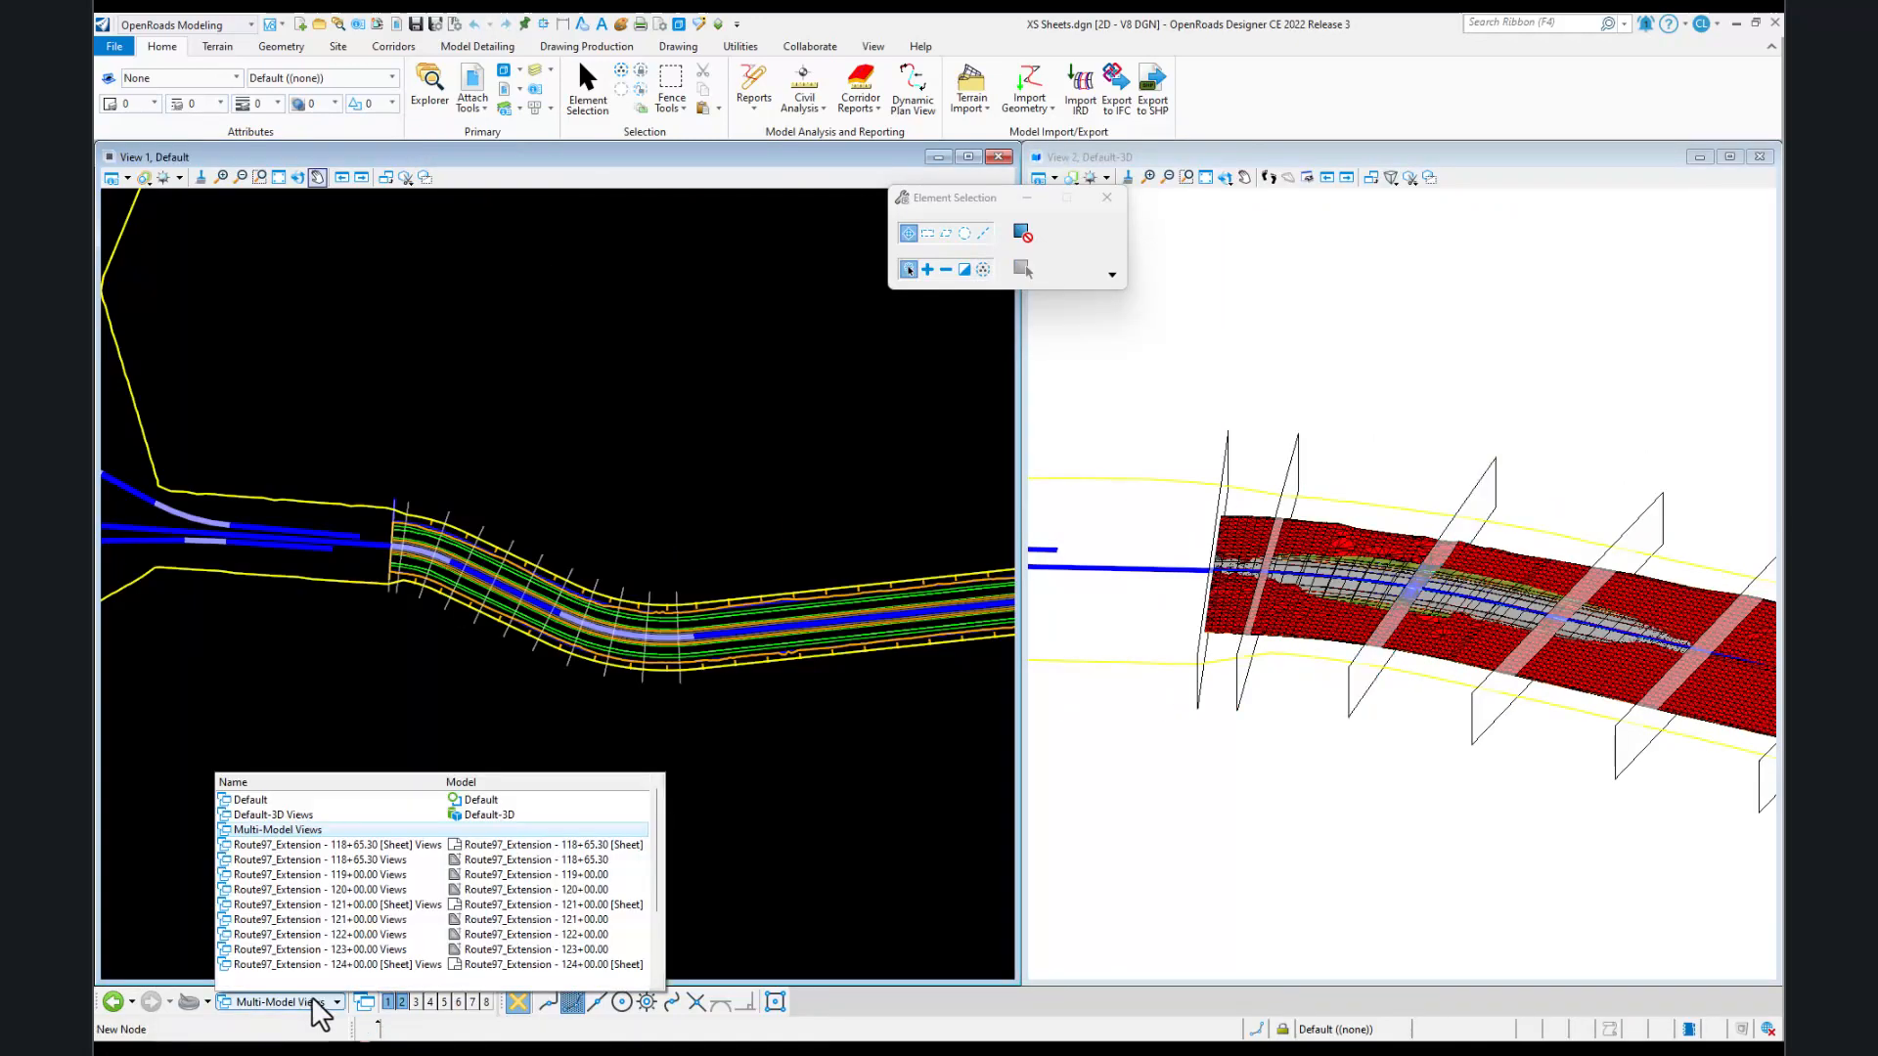
left_click(489, 880)
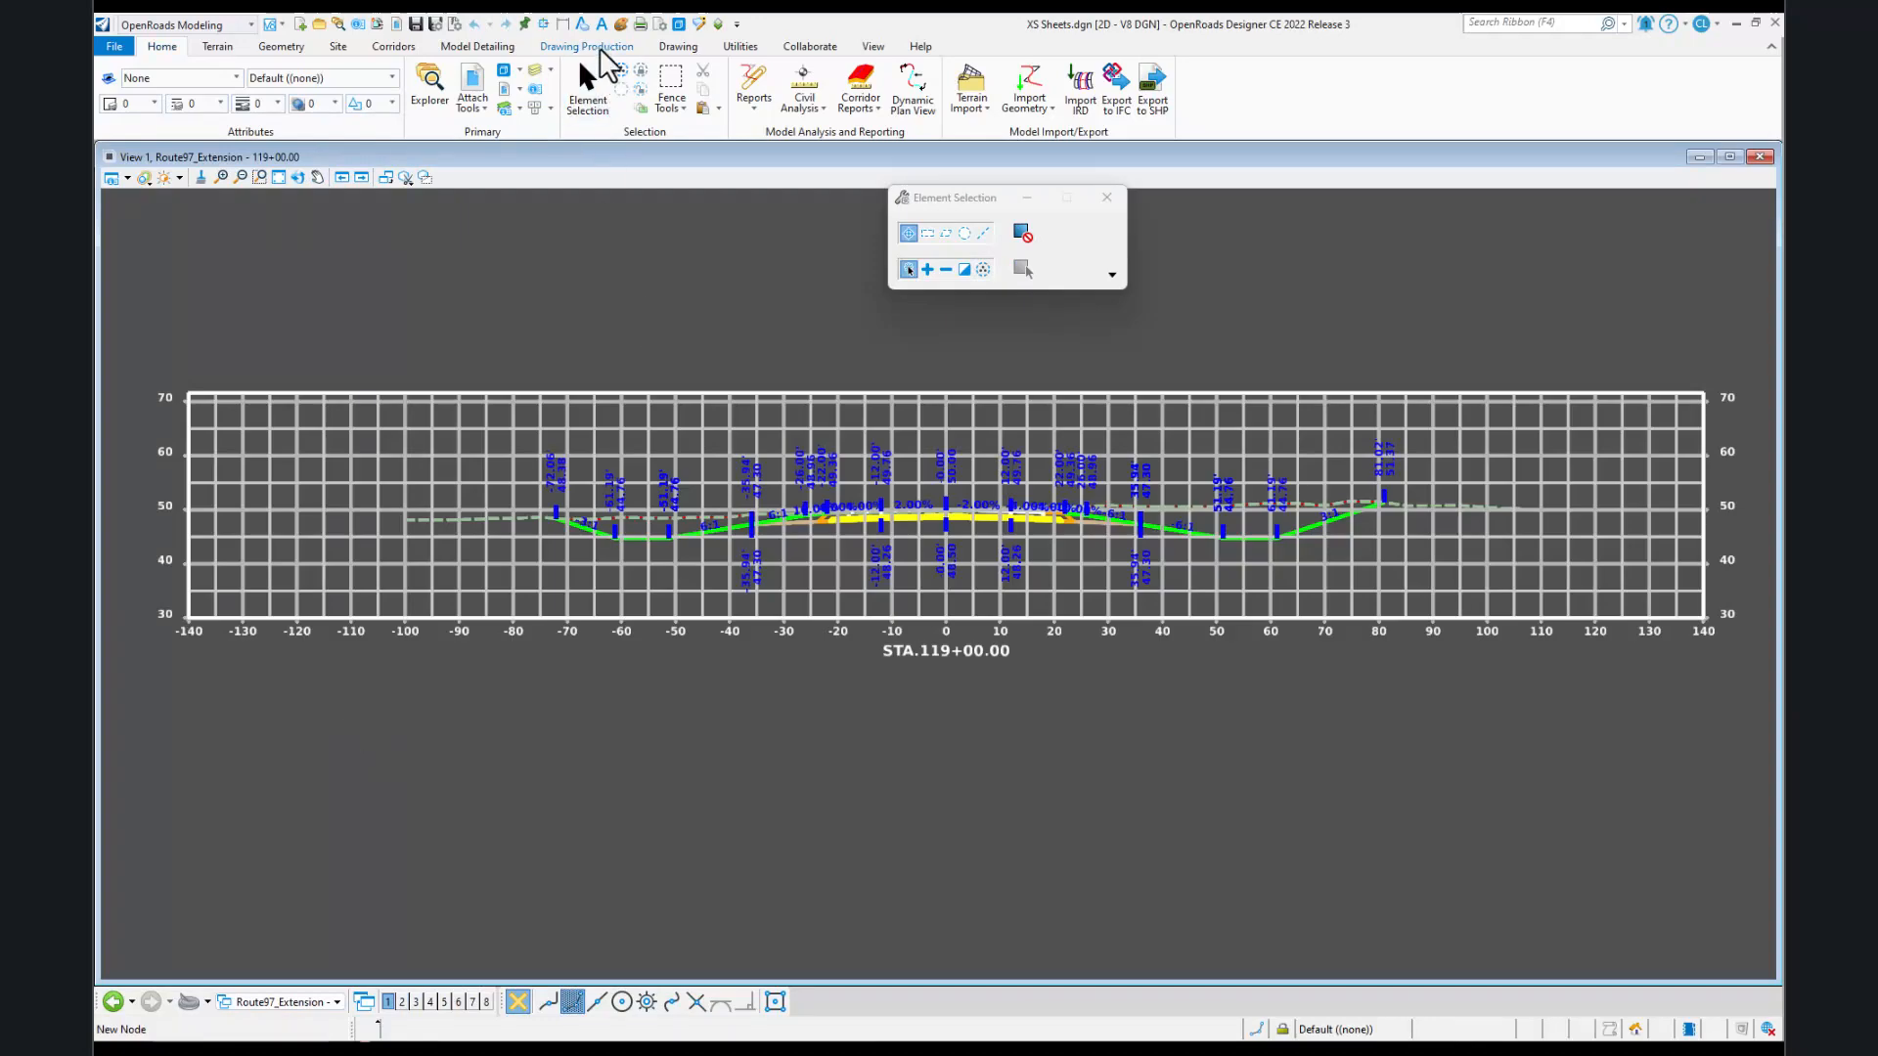
left_click(586, 46)
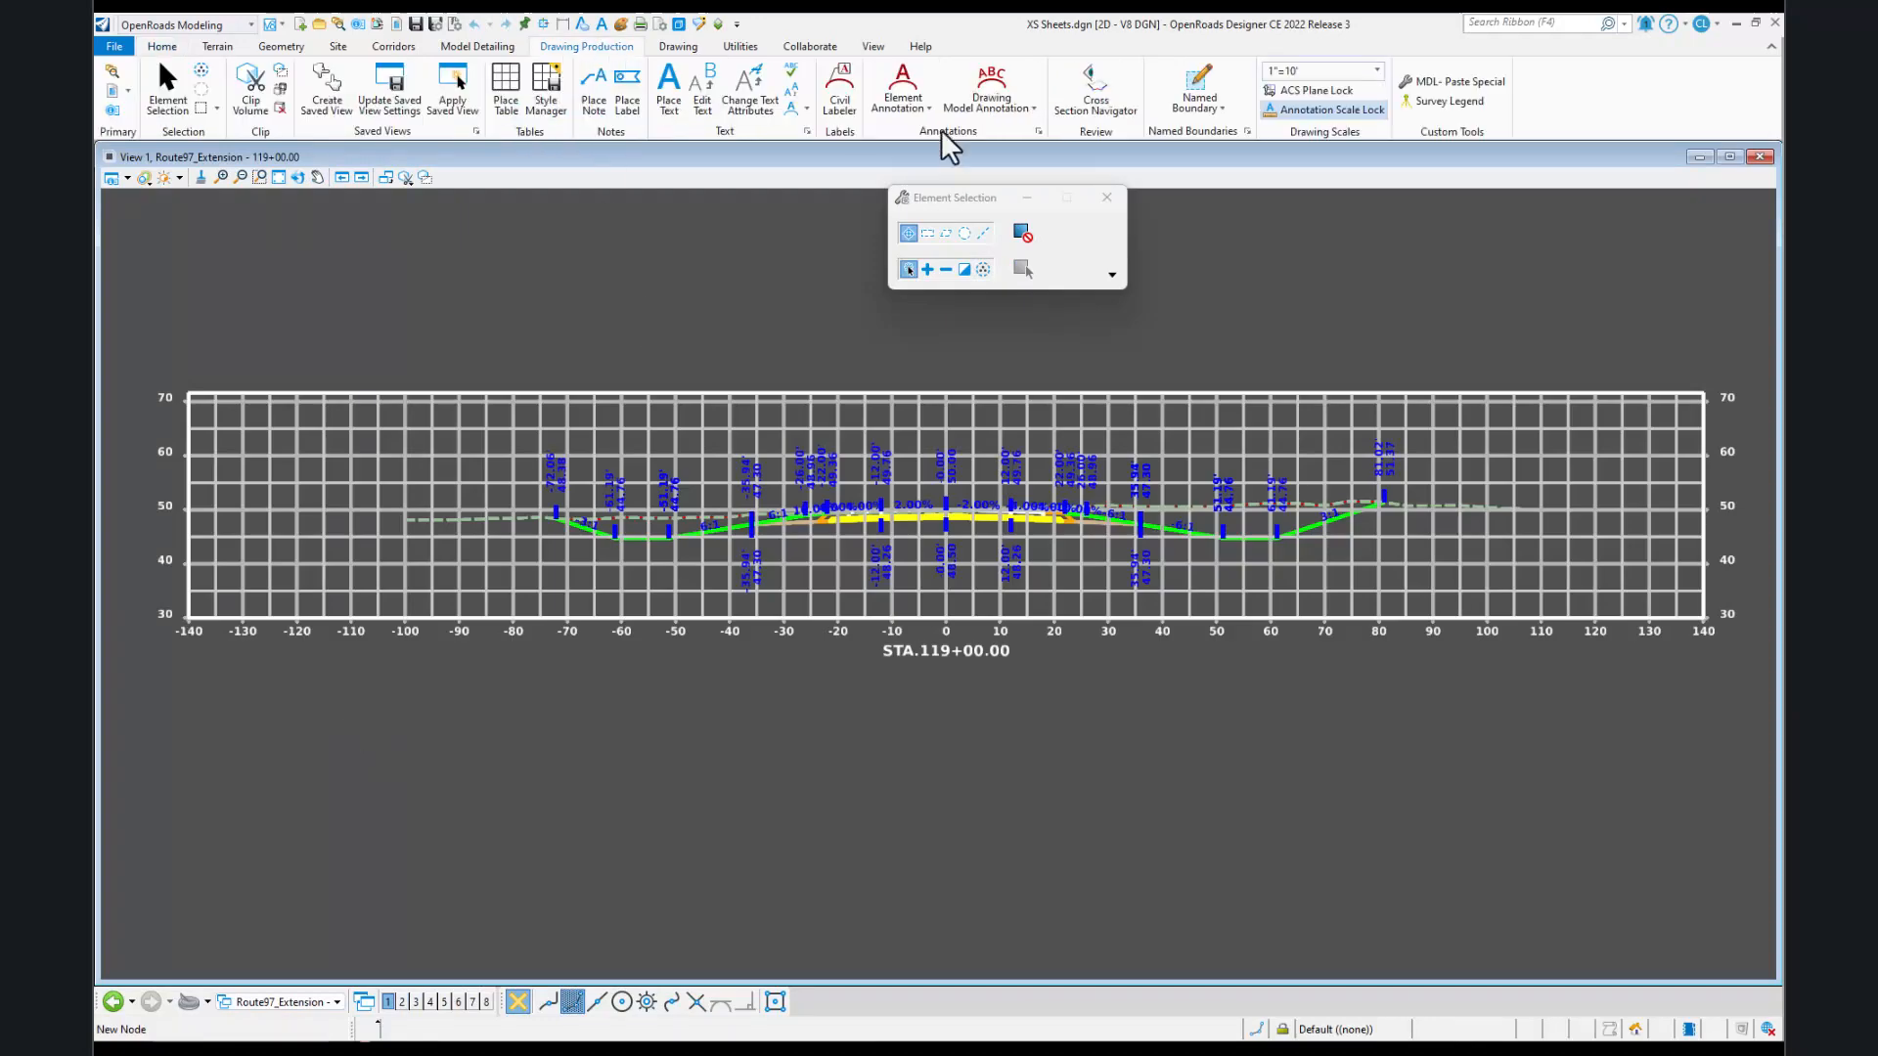
left_click(1023, 106)
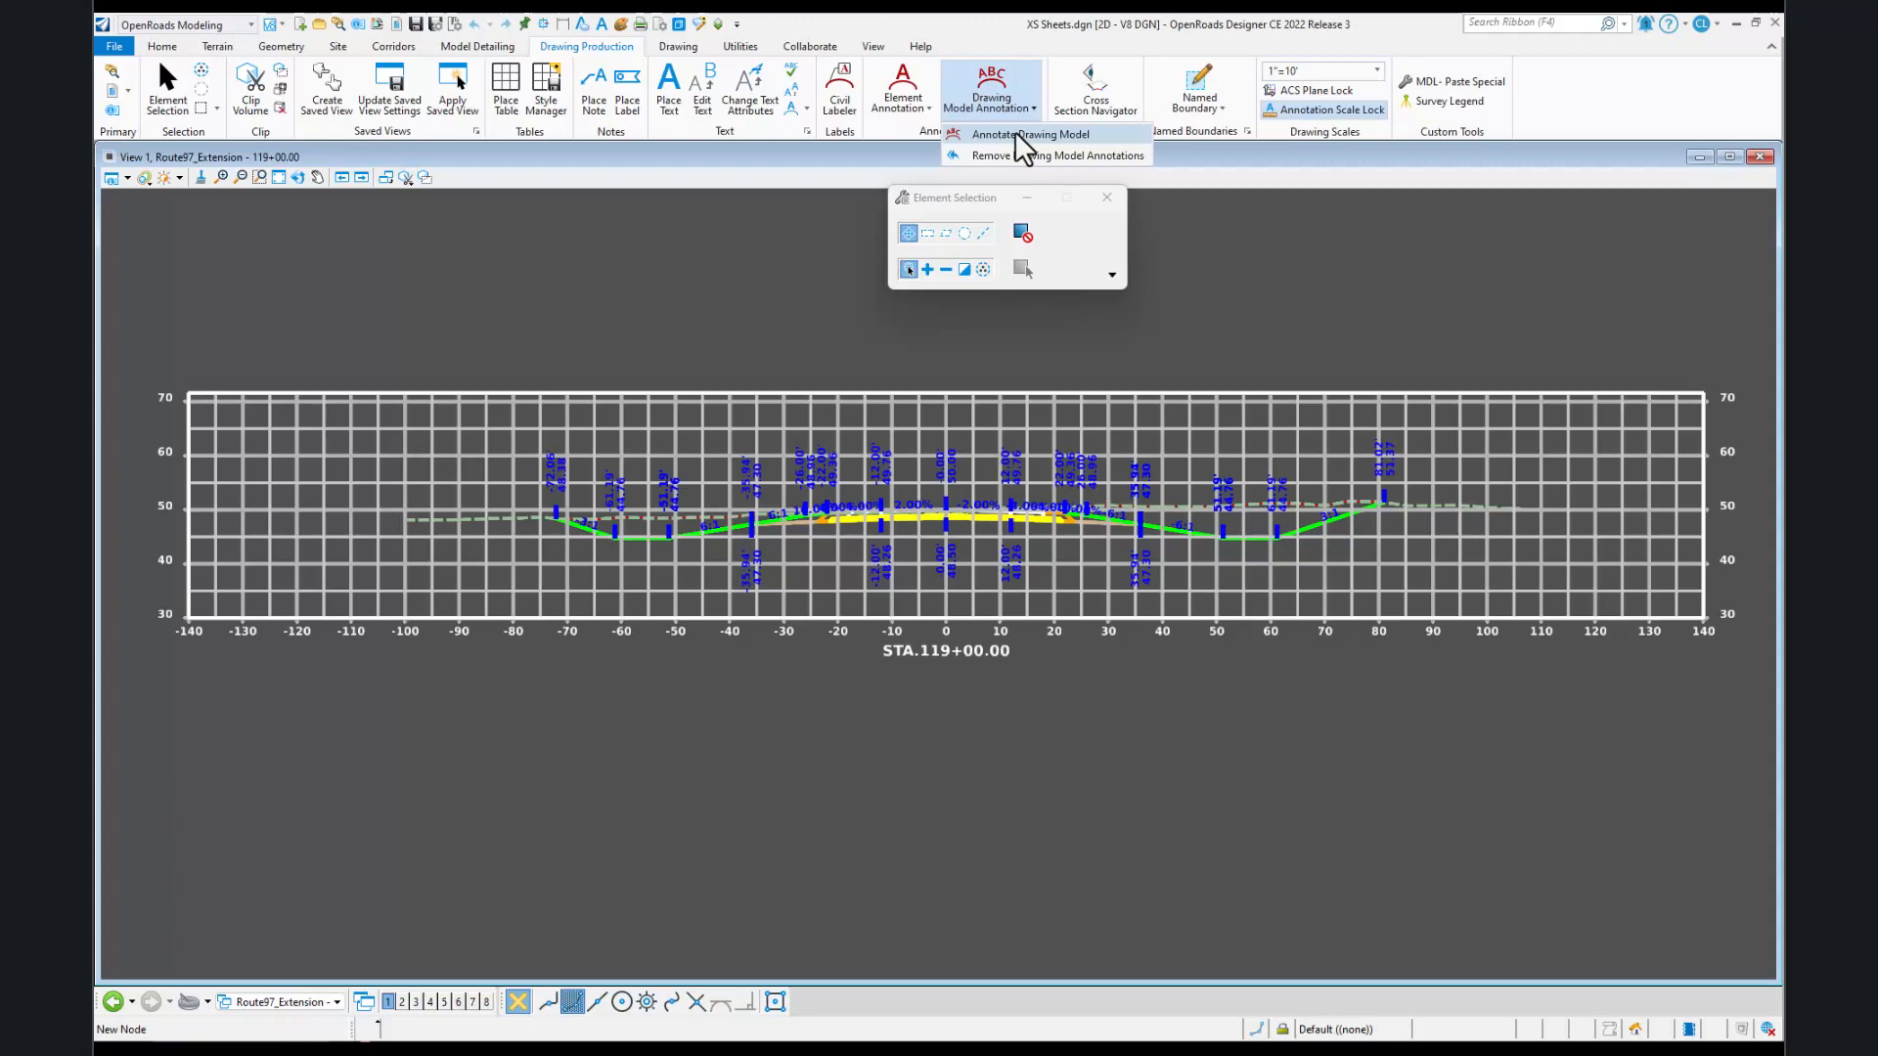
left_click(1017, 134)
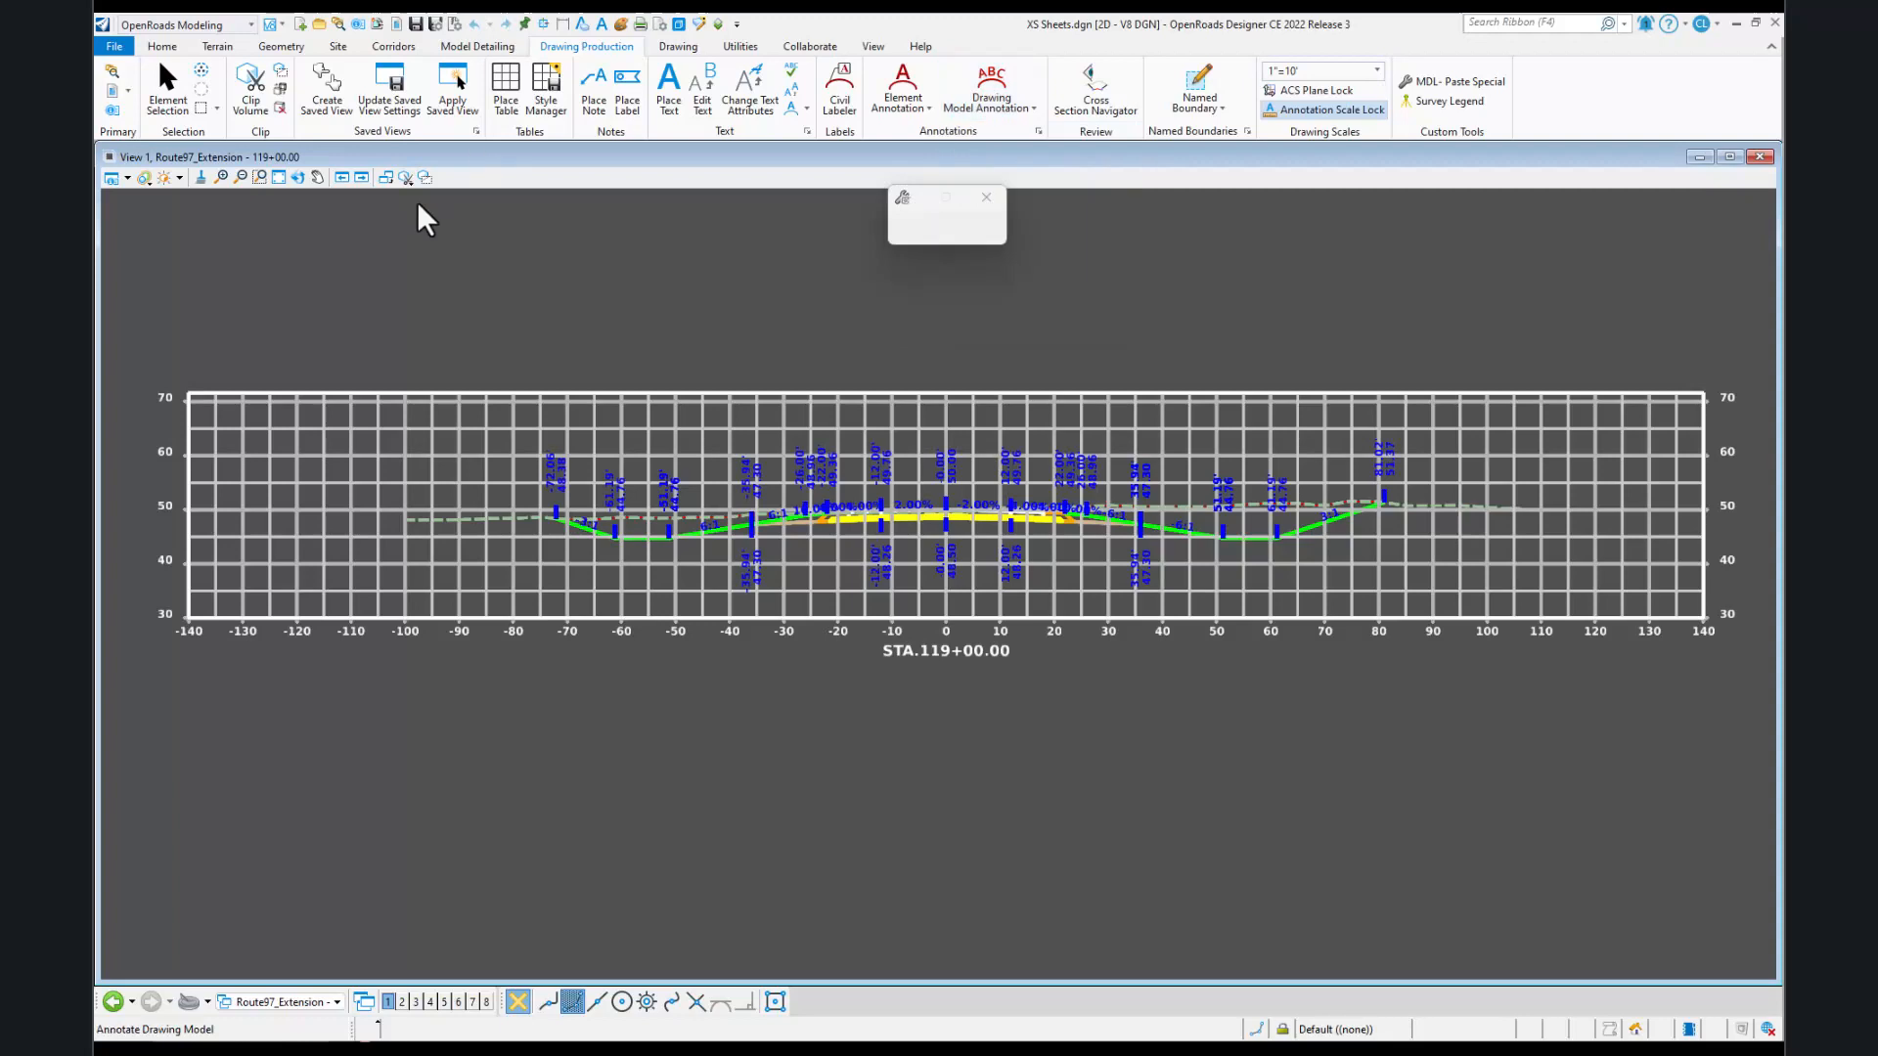
left_click(580, 264)
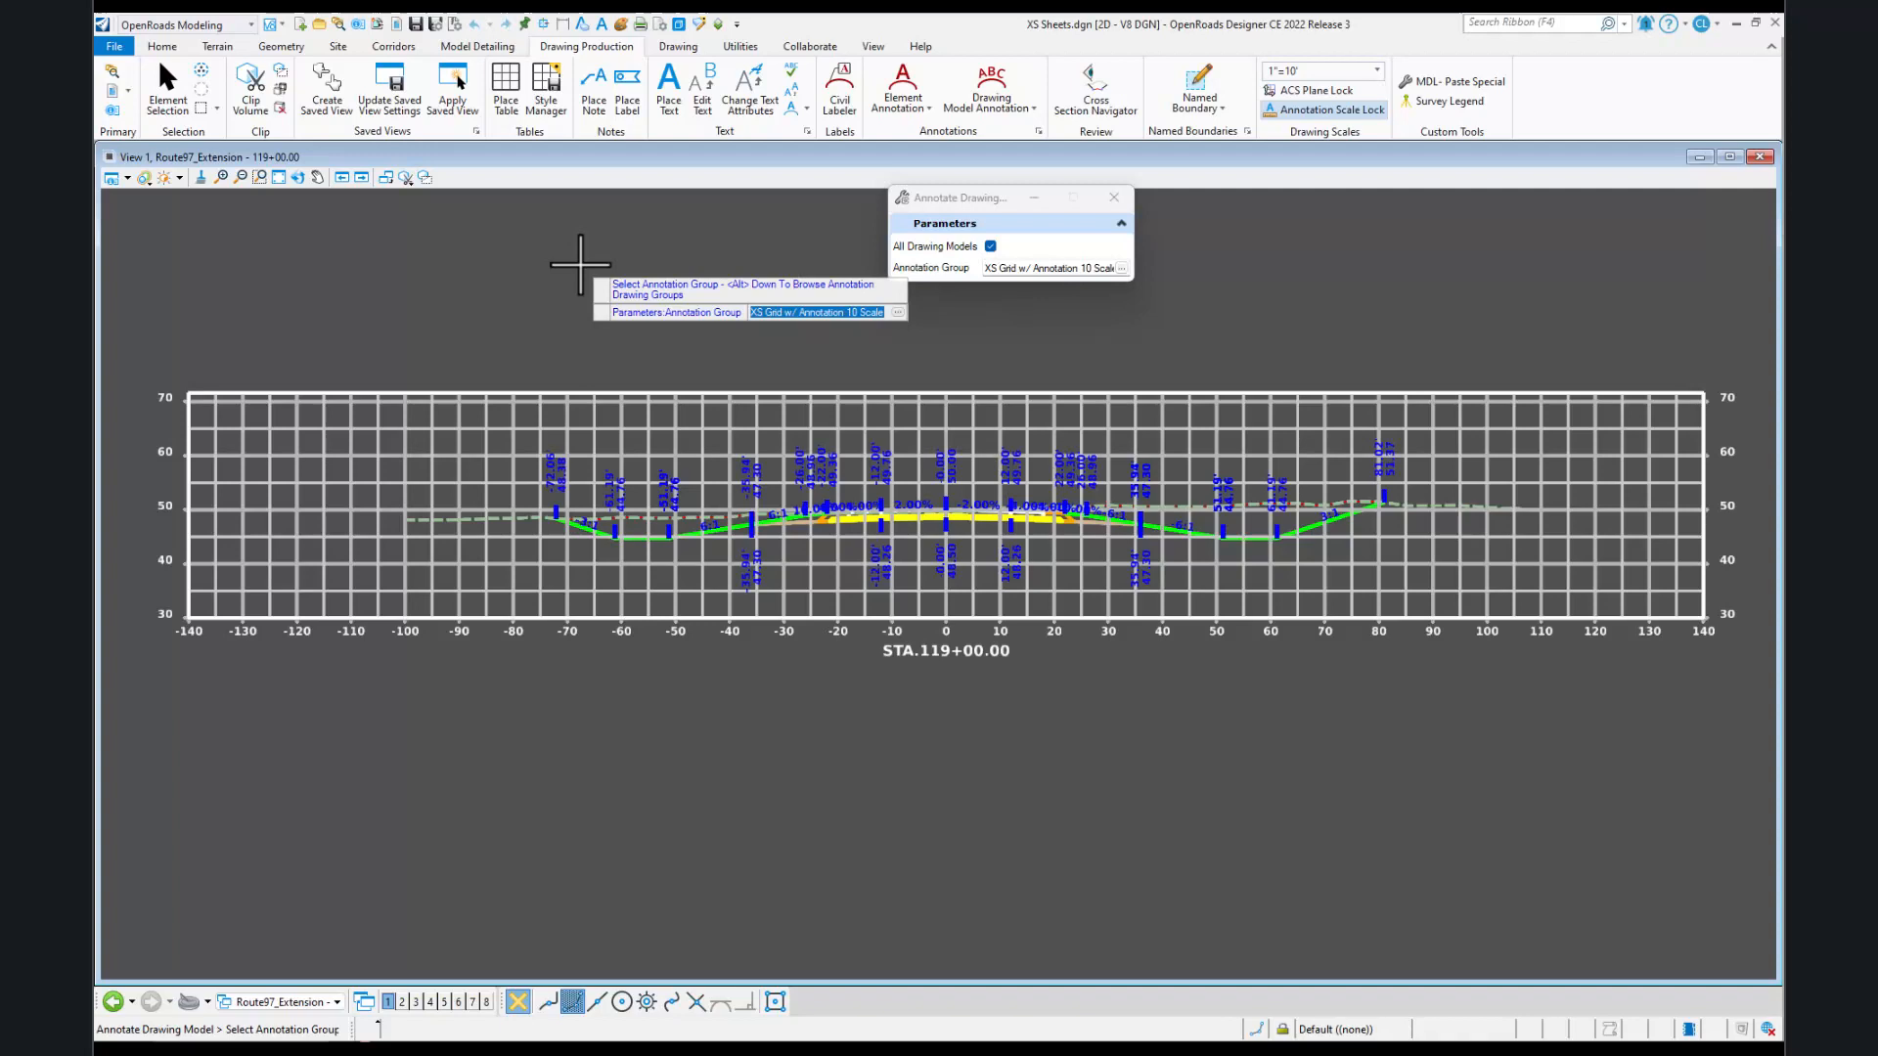
- Annotate the drawing models with the XS EAV Annotation group from the Cross Section drawing groups
key("alt+Down")
left_click(112, 313)
left_click(127, 328)
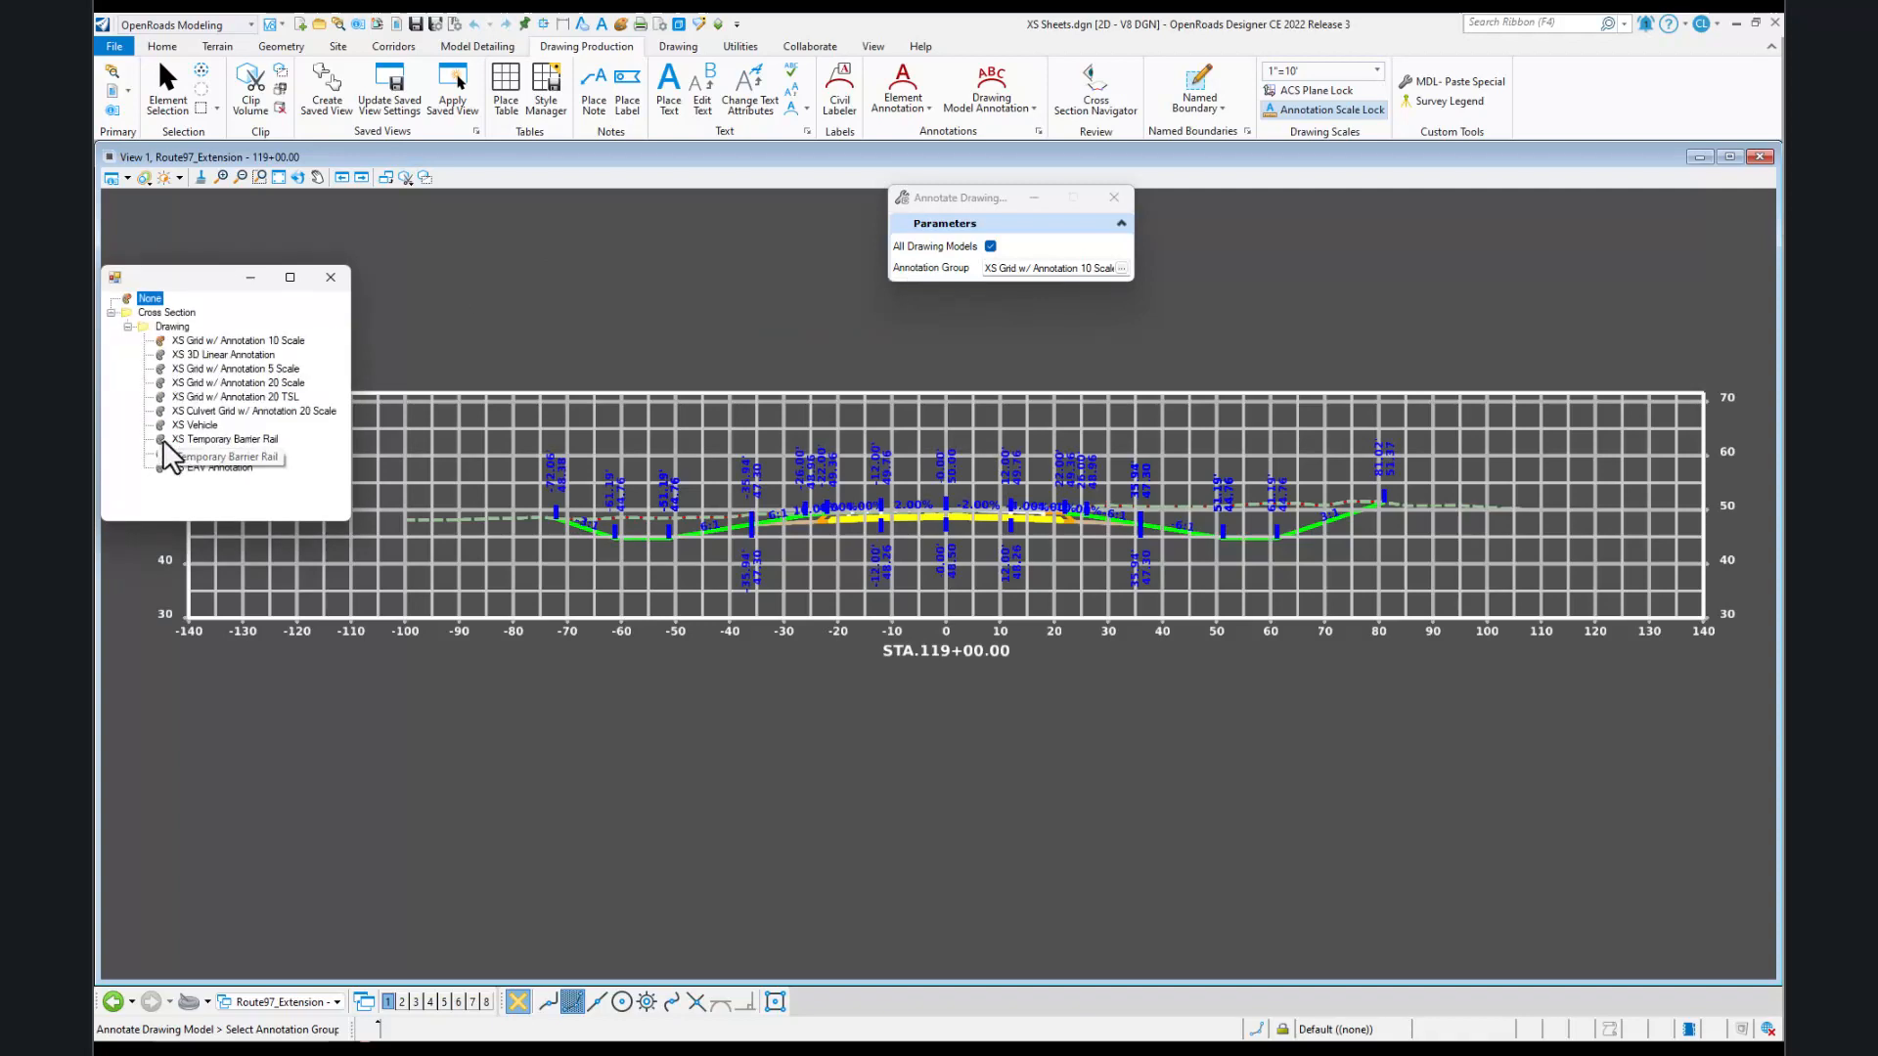
left_click(206, 467)
double_click(204, 467)
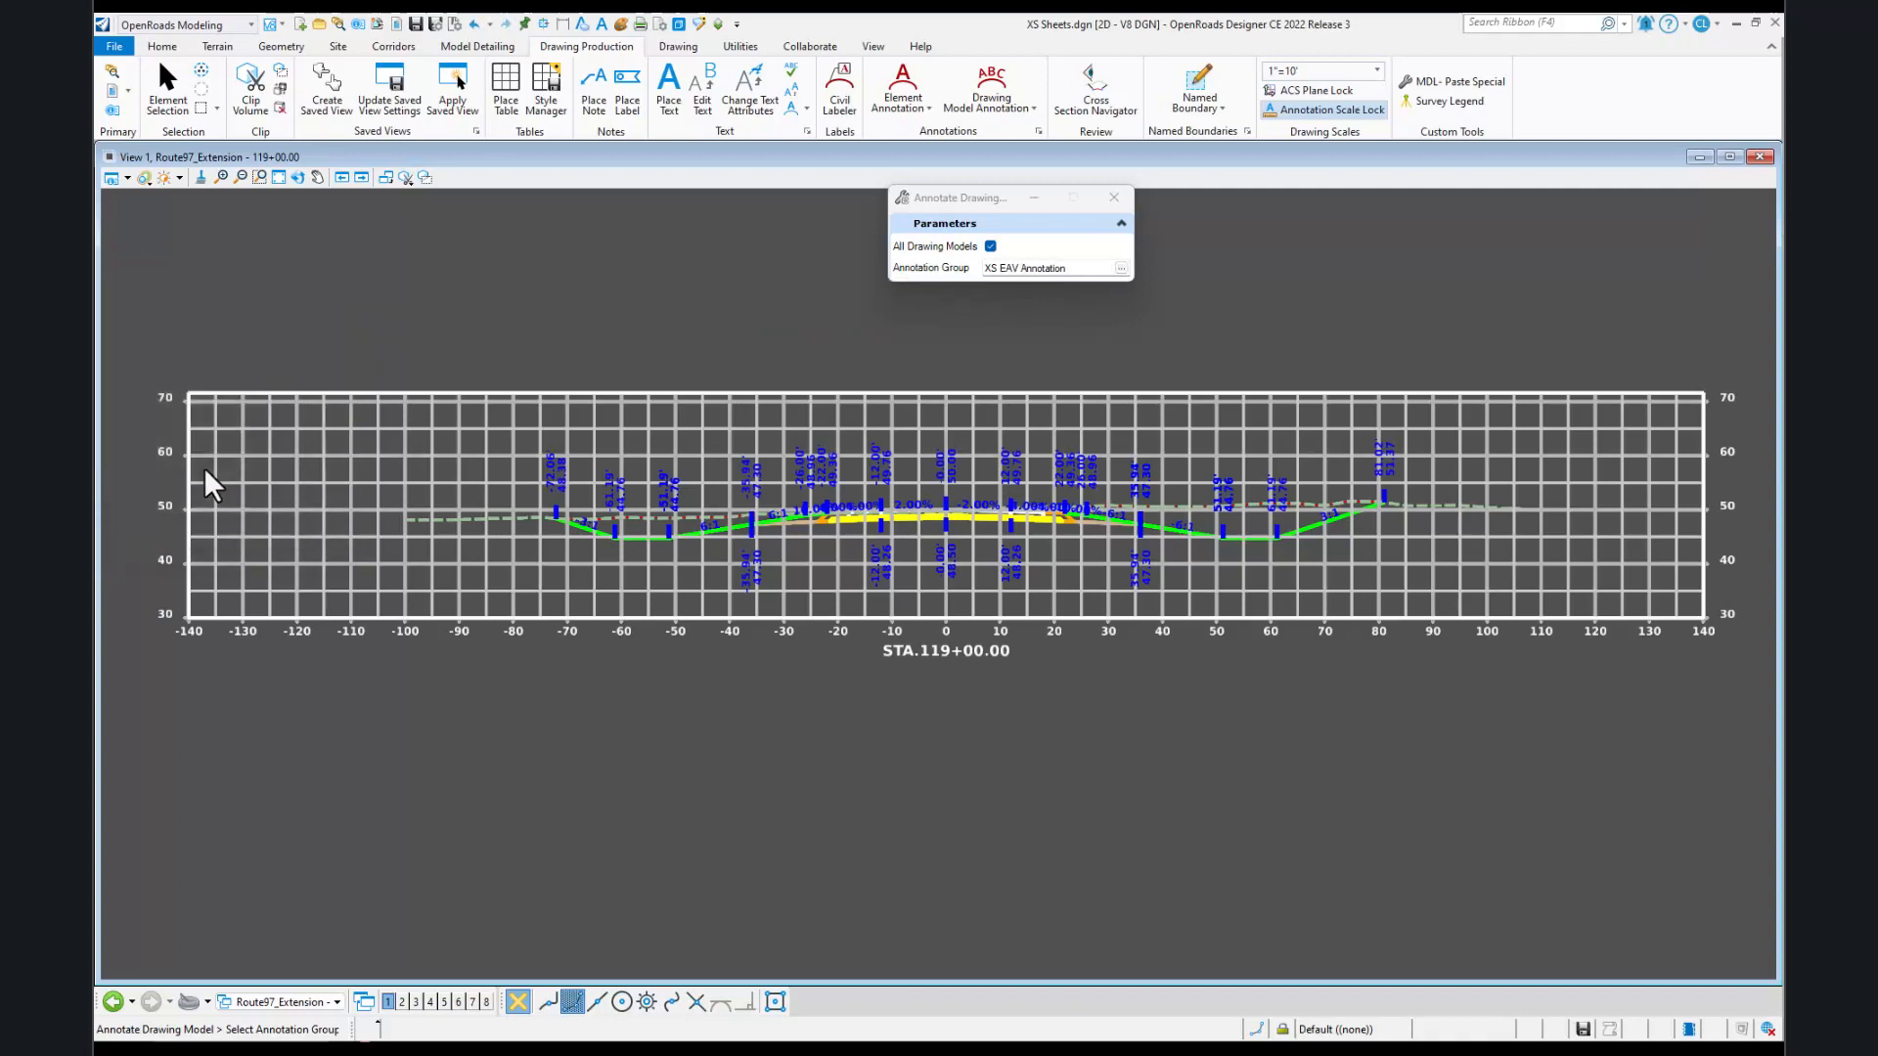
left_click(256, 253)
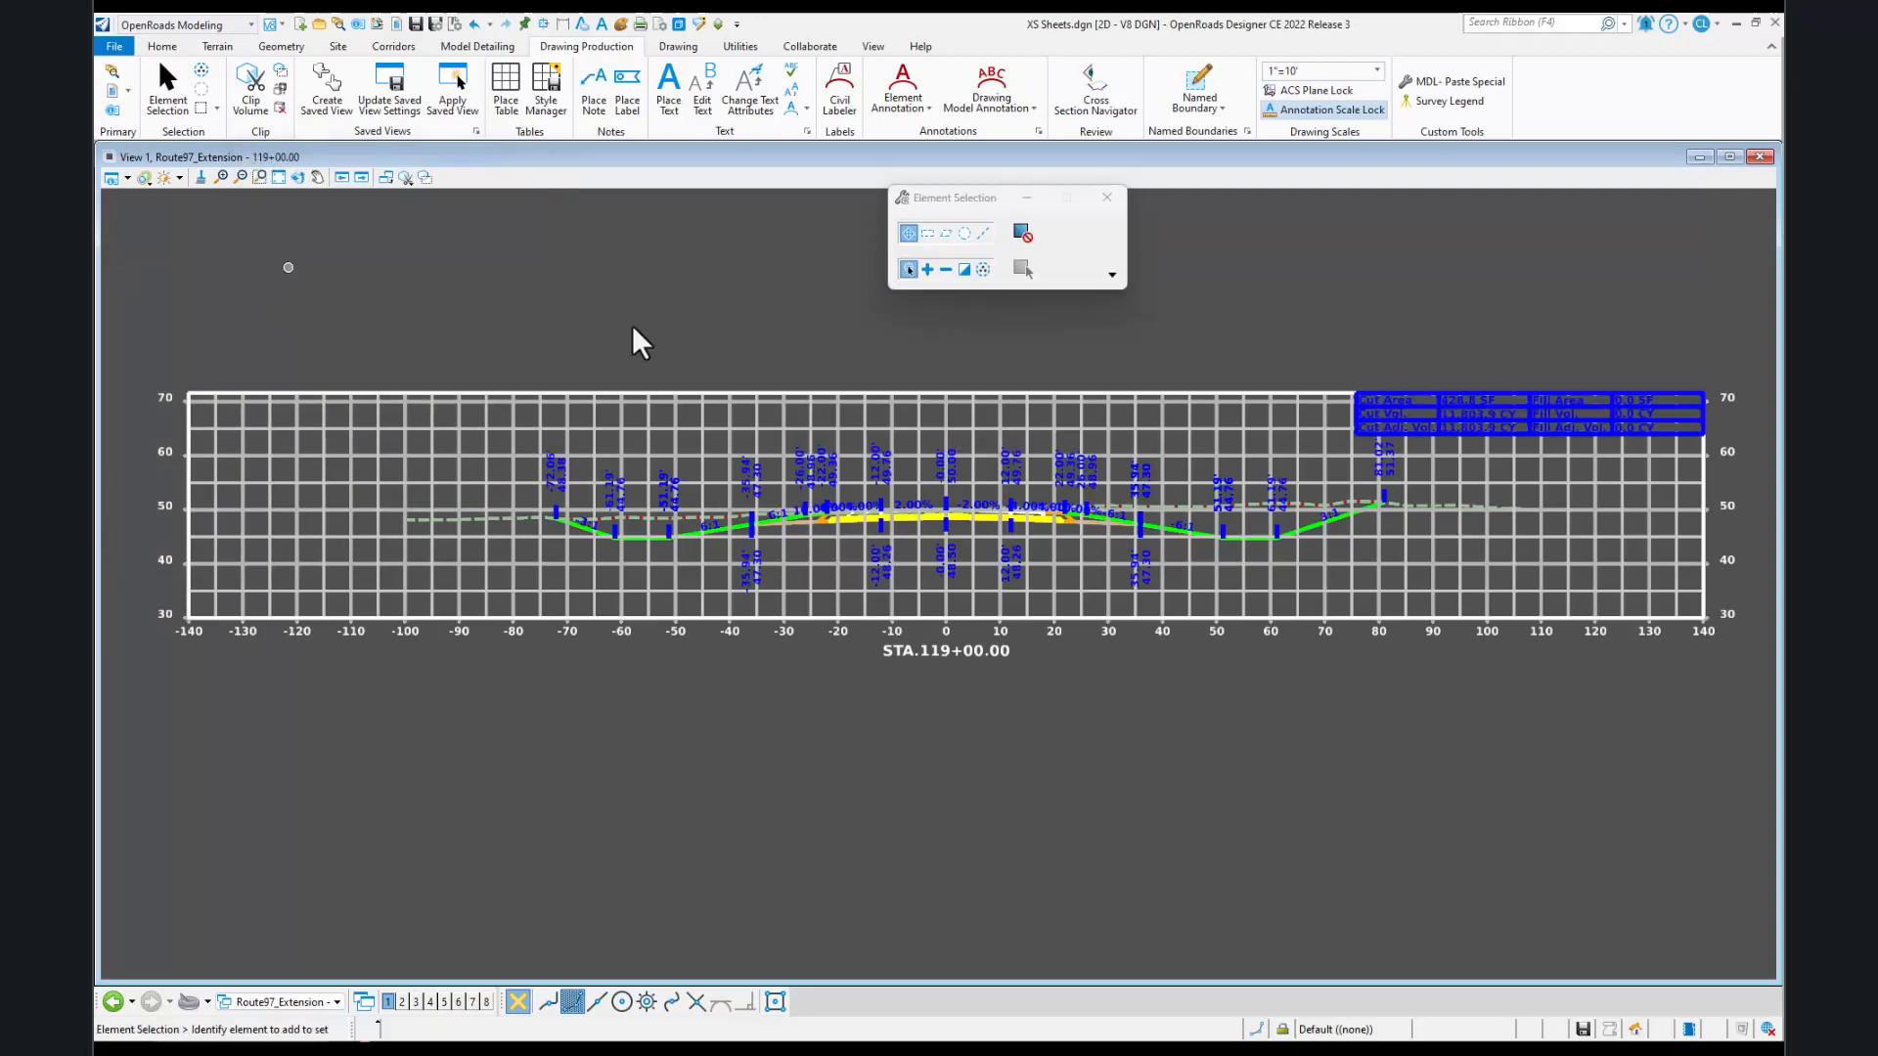
- Open the Route97_Extension - 121+00.00 sheet and examine the cut and fill quantity tables on its cross sections
left_click(313, 1003)
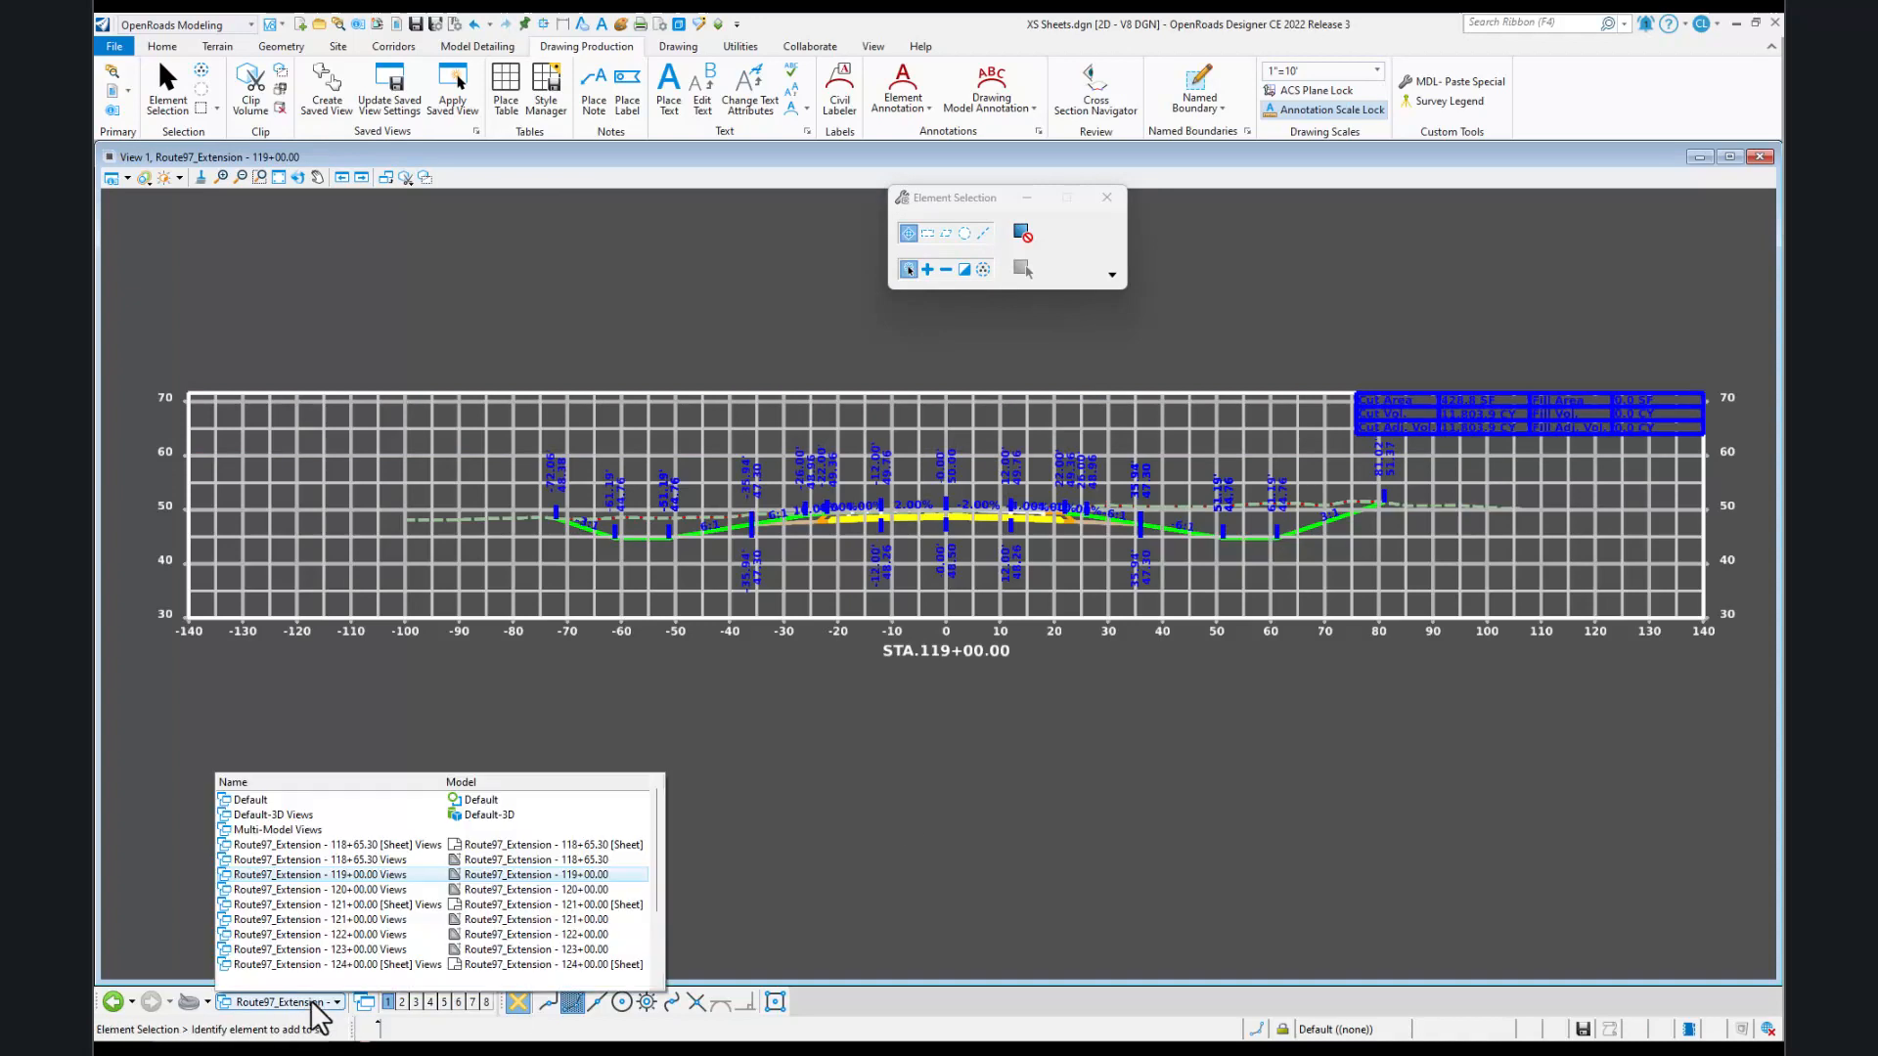
left_click(477, 905)
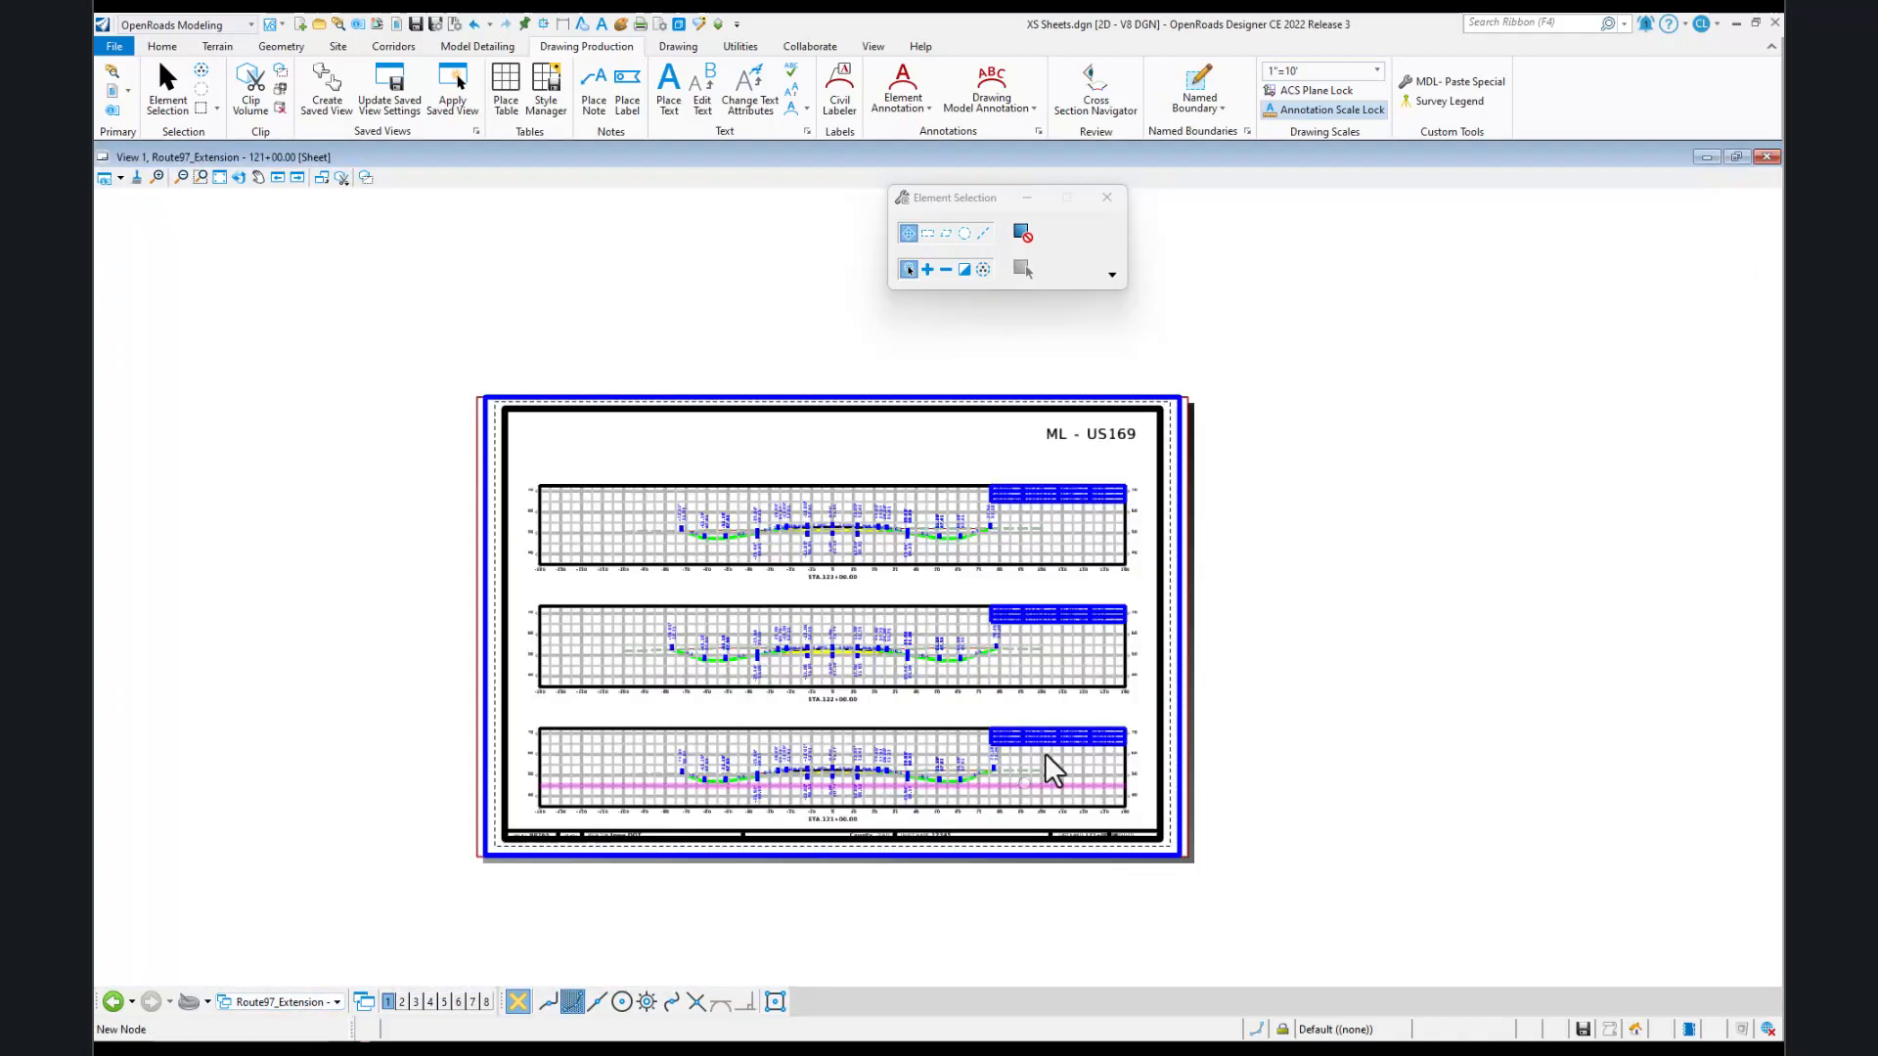
scroll(1048, 753, "up", 8)
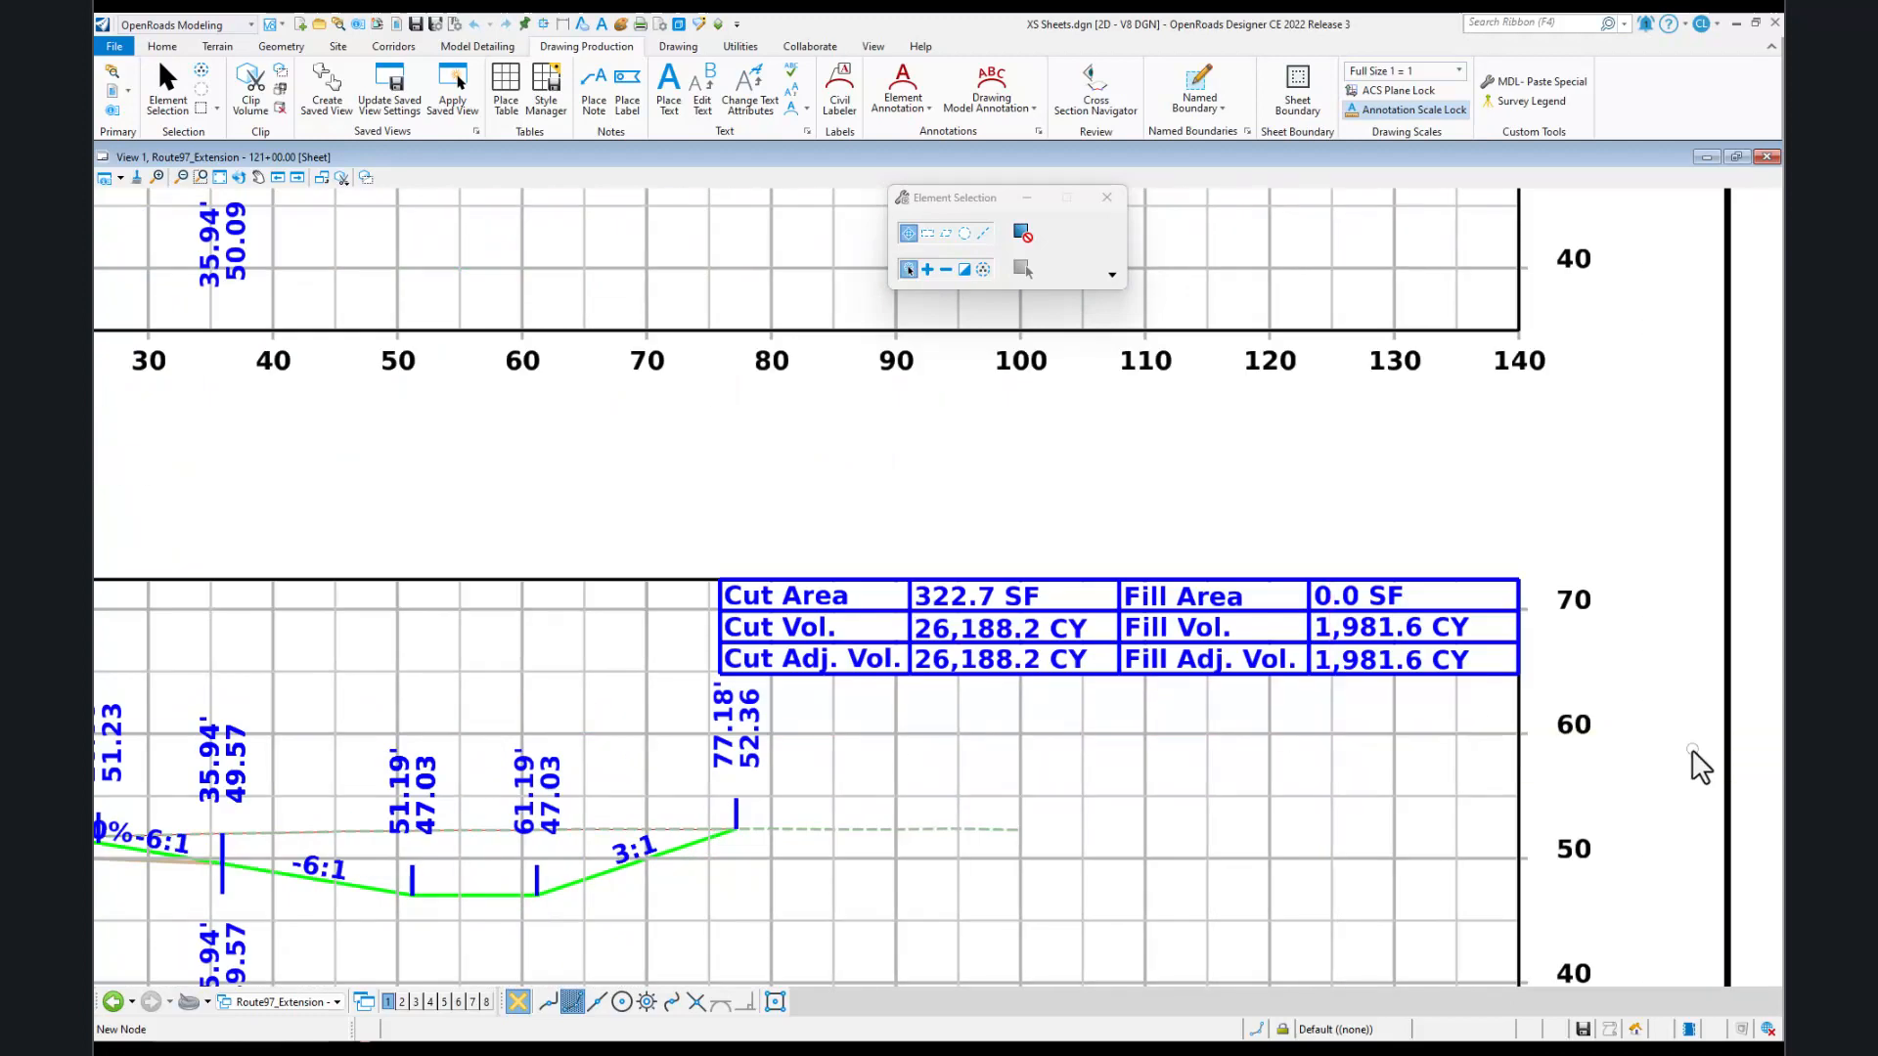
scroll(1681, 770, "down", 2)
scroll(1681, 771, "down", 1)
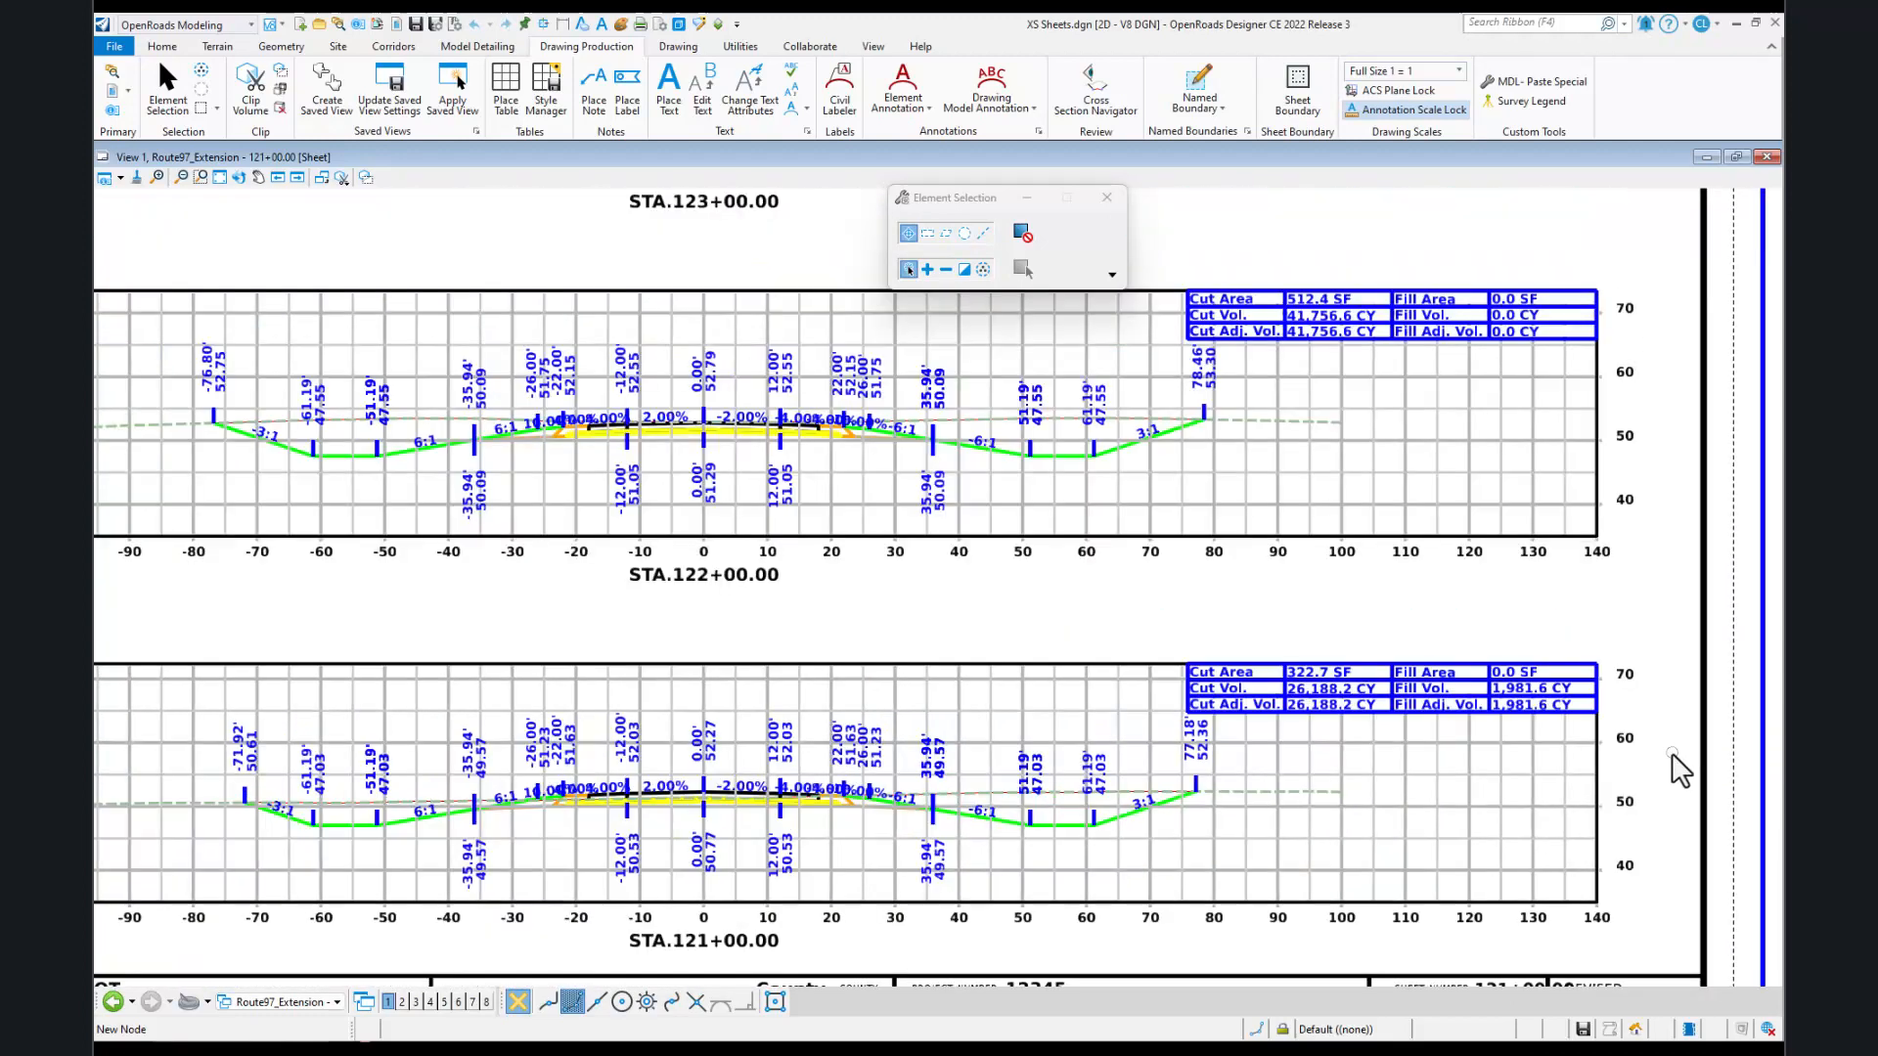
scroll(1680, 770, "down", 1)
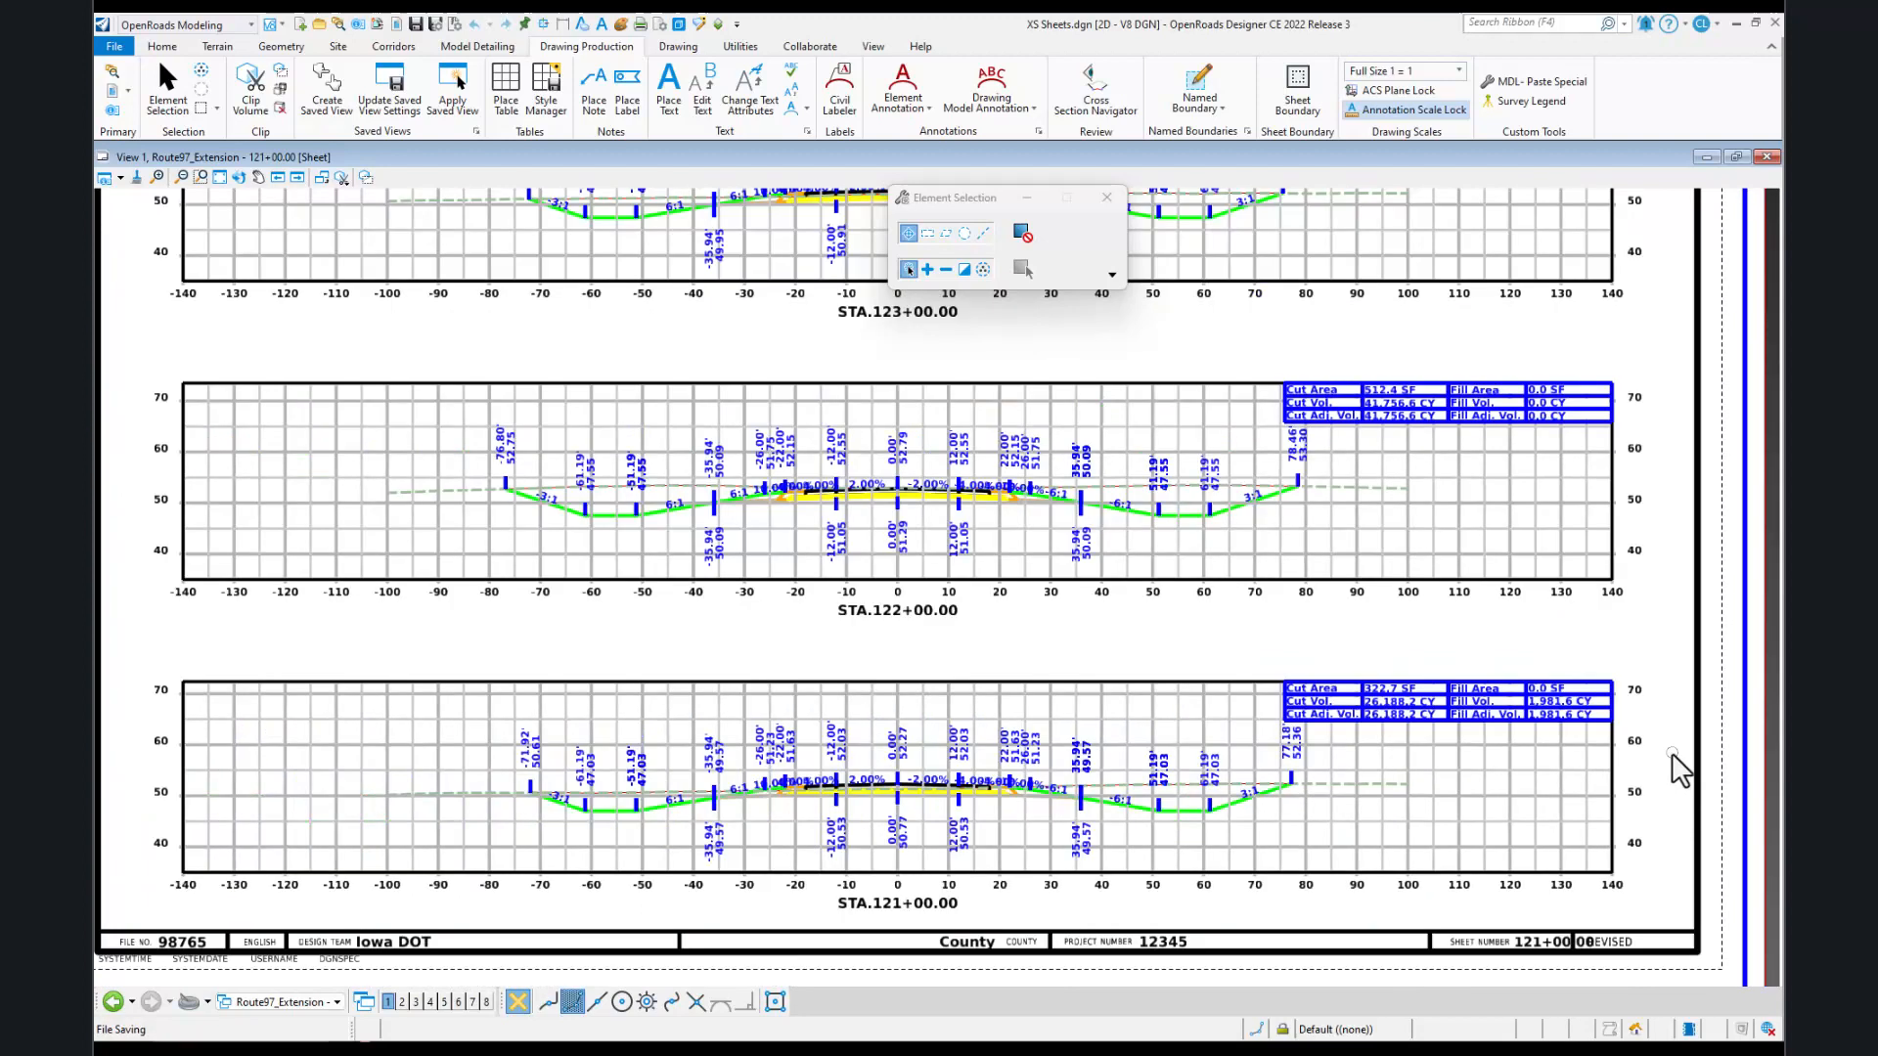
scroll(1680, 771, "down", 1)
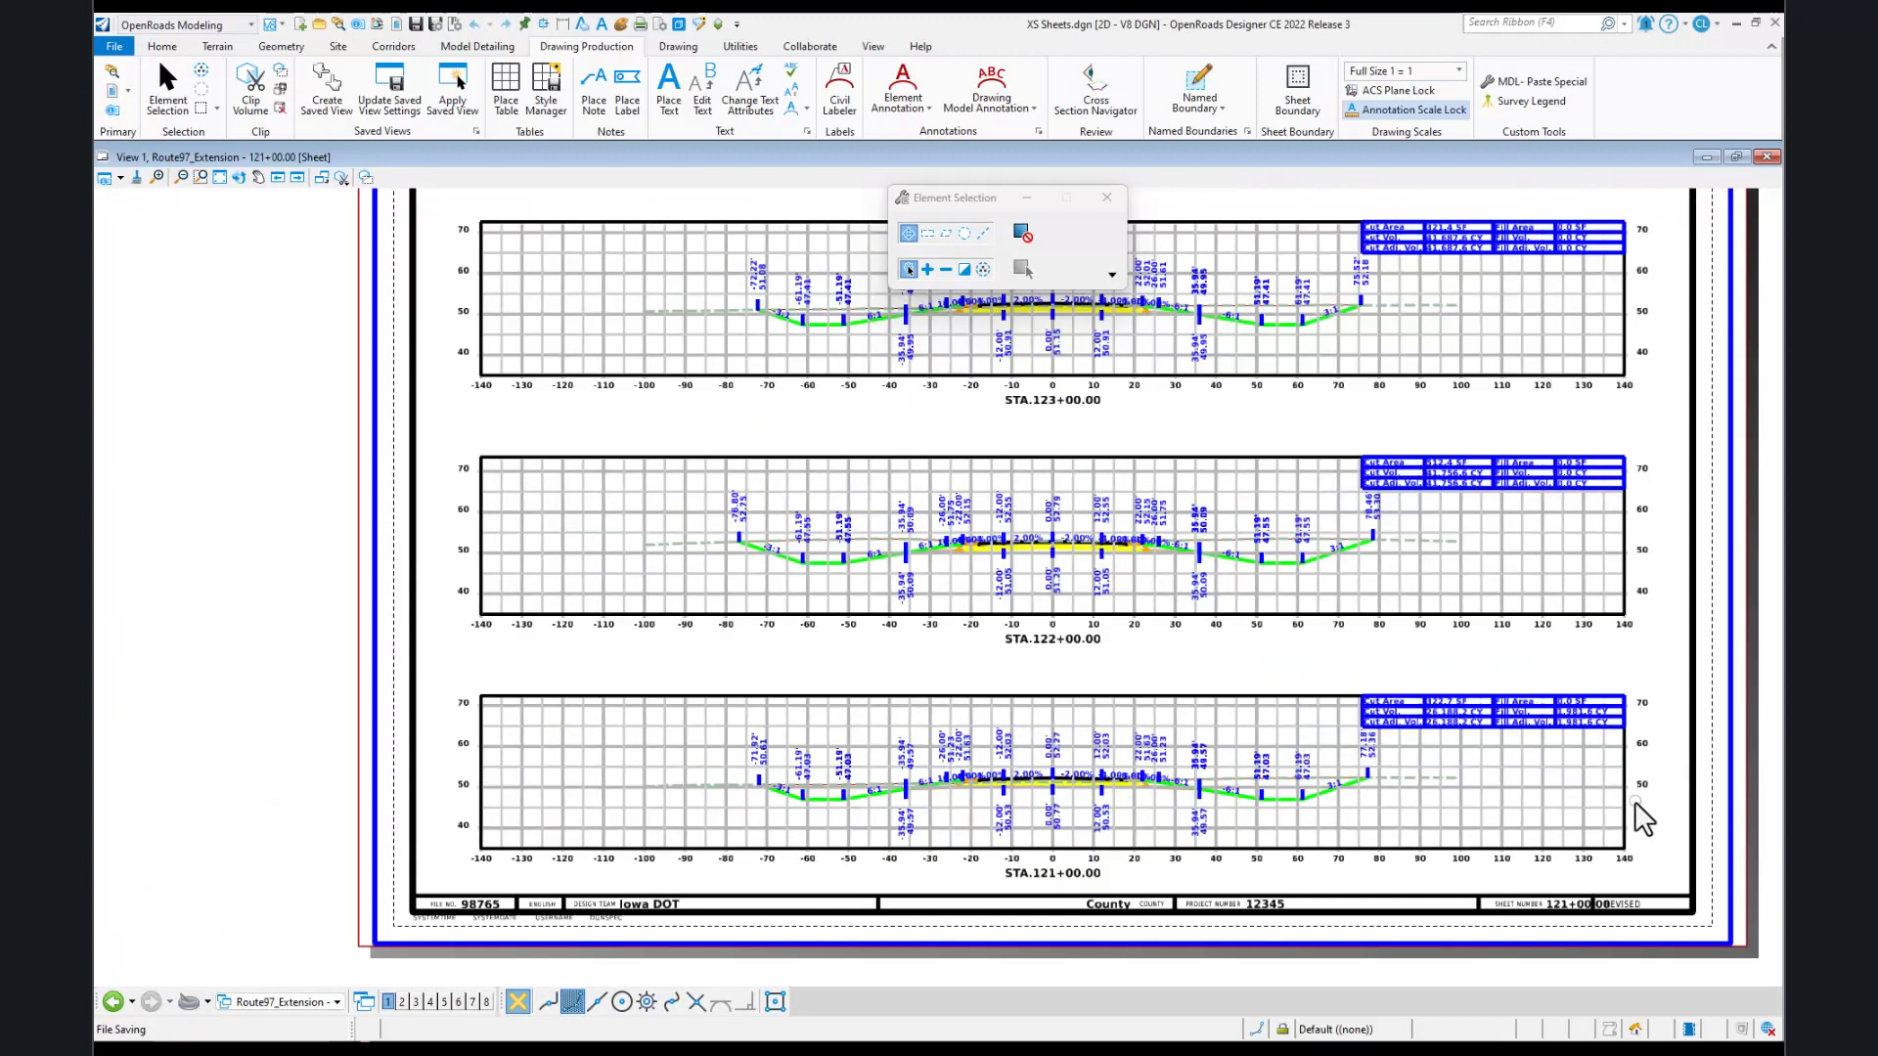